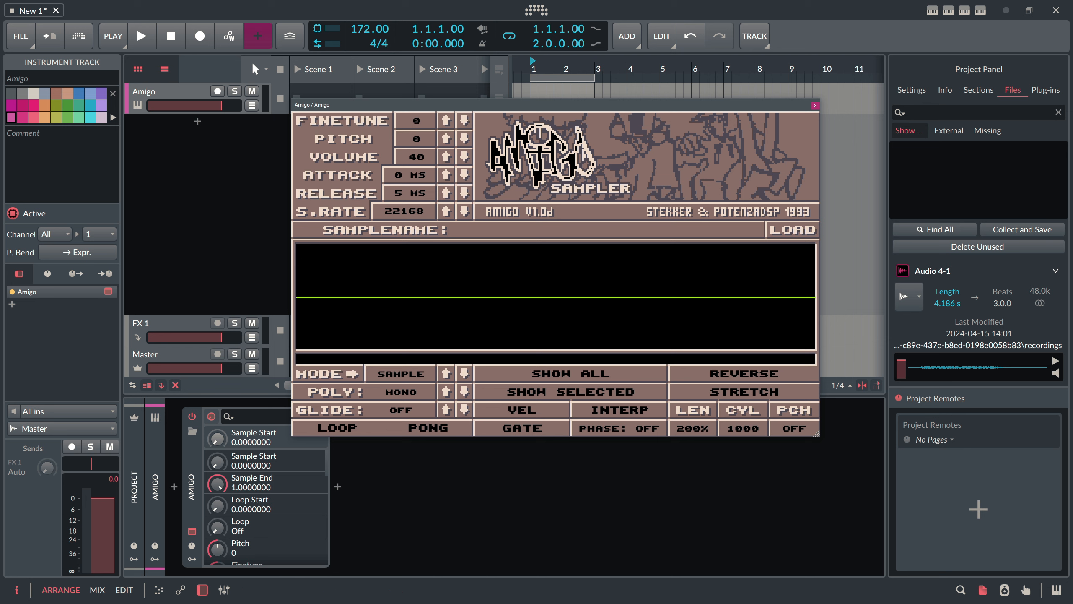
- Load Funkies Shakes Drums 172bpm Sample-bounce-1.wav from Resonic into the Amigo sampler and arm the Amigo track
key(alt+Tab)
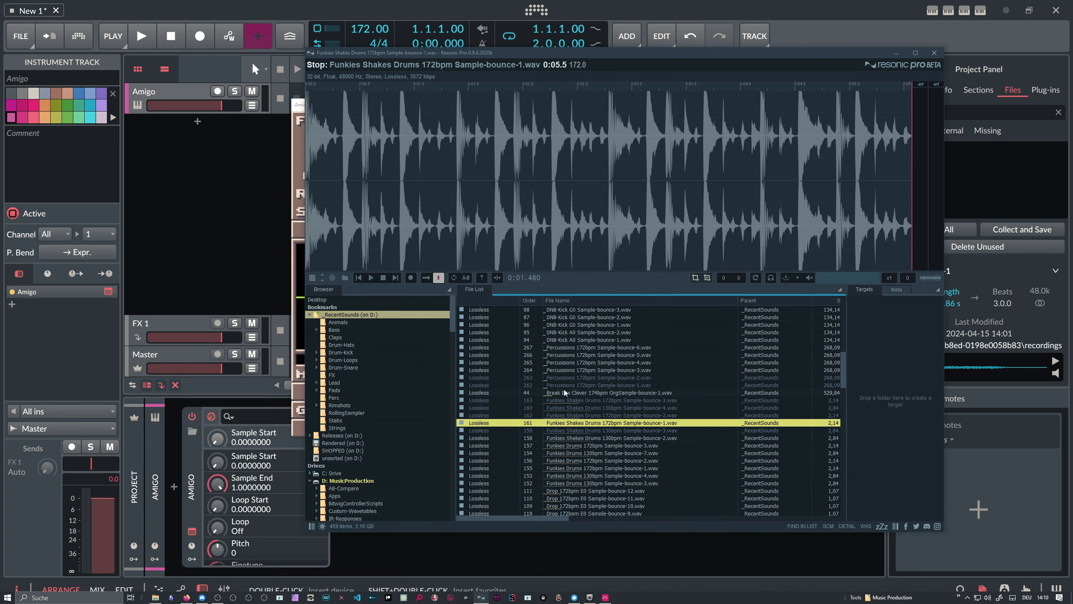
drag(441, 55, 662, 70)
drag(802, 435, 439, 312)
click(448, 107)
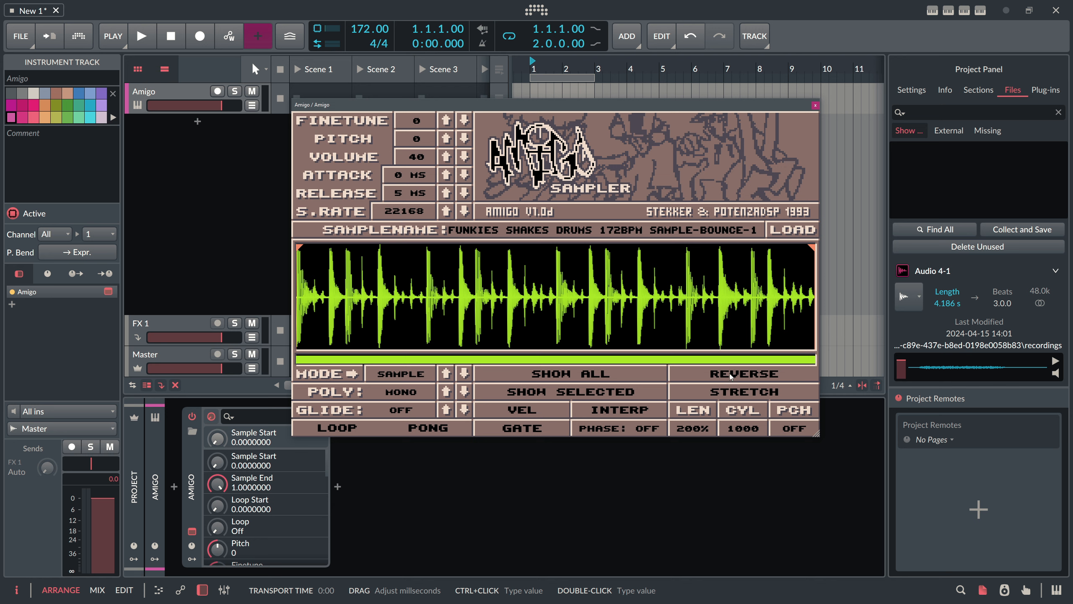
drag(524, 104, 521, 104)
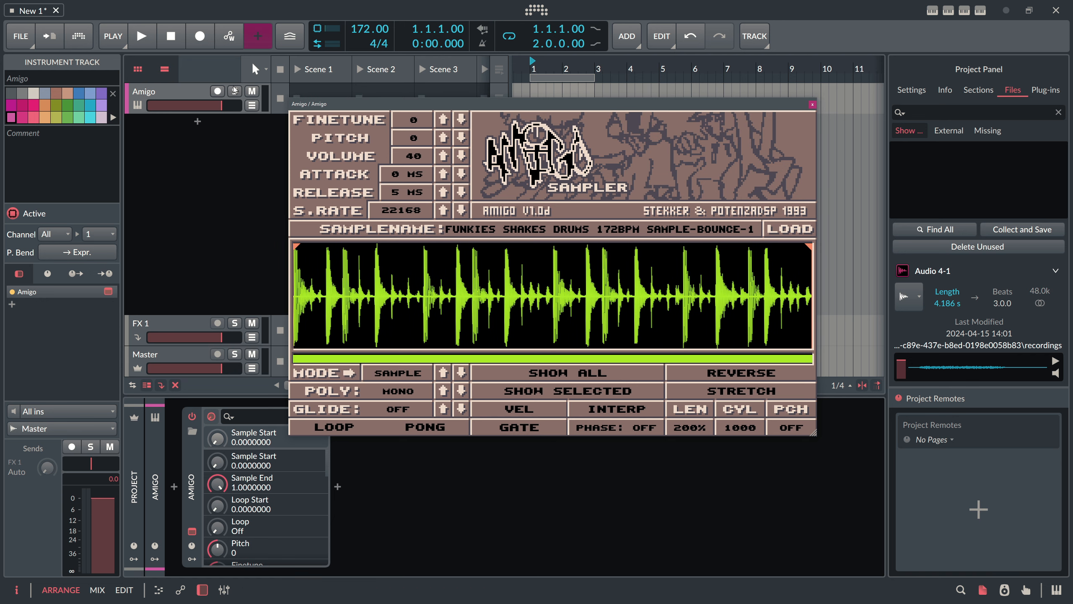
click(222, 96)
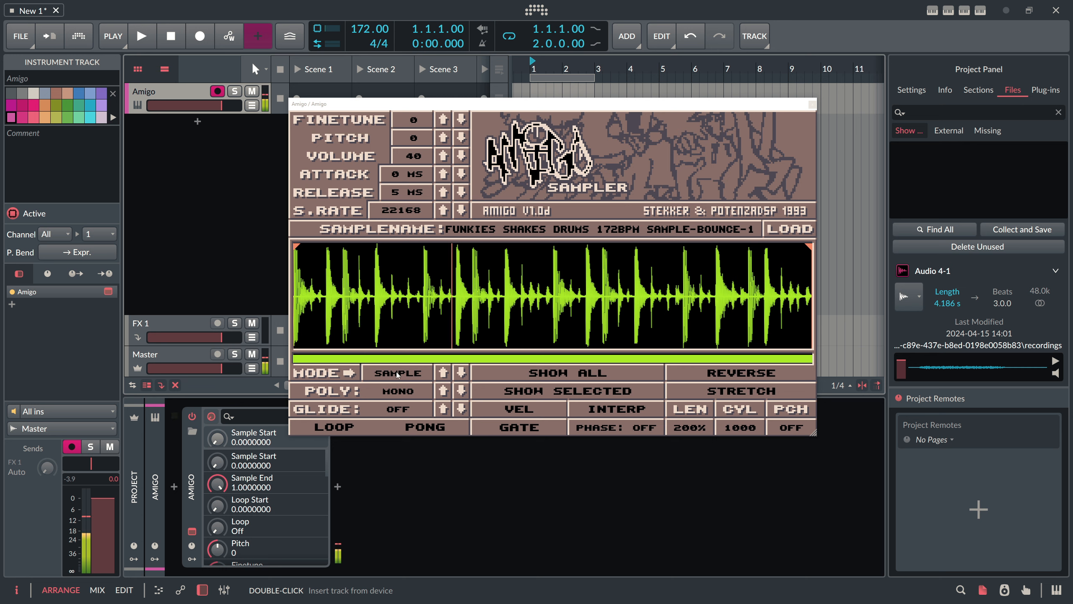
- Switch the sampler to Slice mode and auto-slice the drum loop with a threshold of 2
click(409, 373)
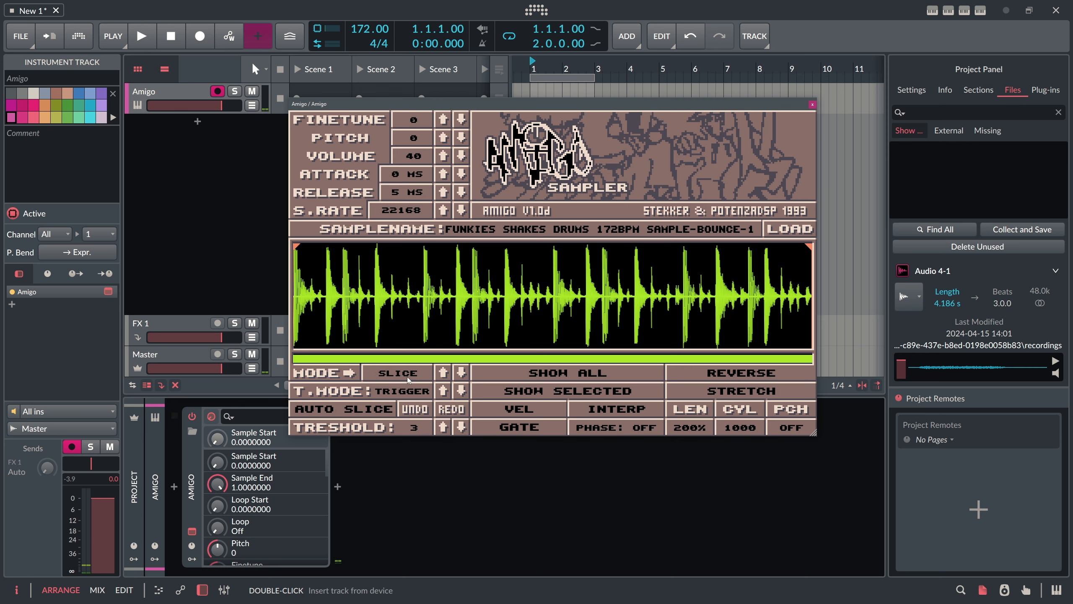
drag(415, 427, 426, 388)
drag(432, 257, 431, 394)
drag(426, 447, 430, 435)
click(376, 410)
drag(424, 428, 411, 441)
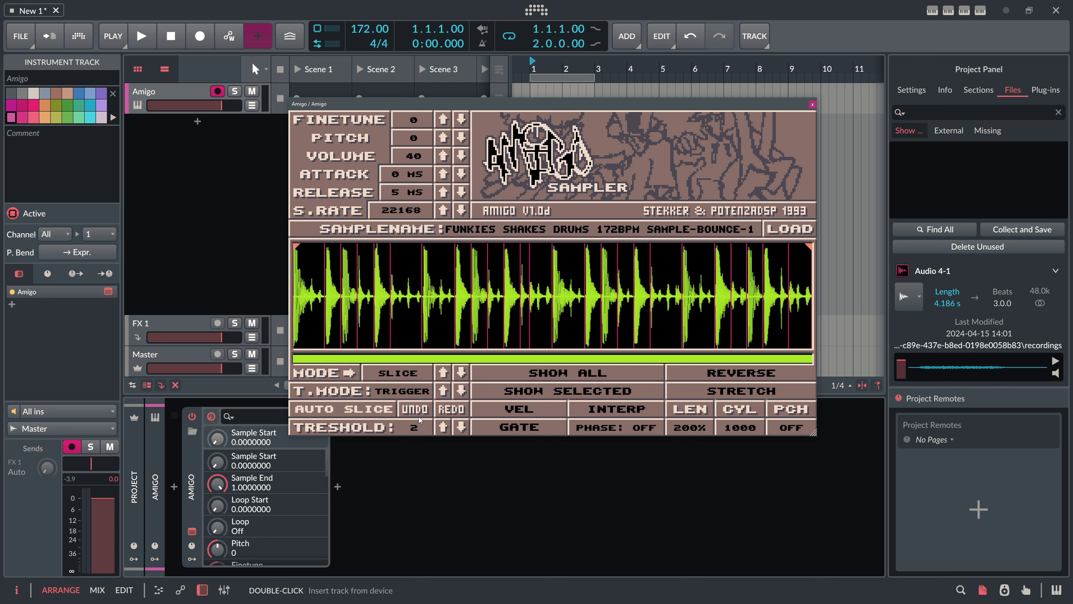
drag(523, 107, 526, 104)
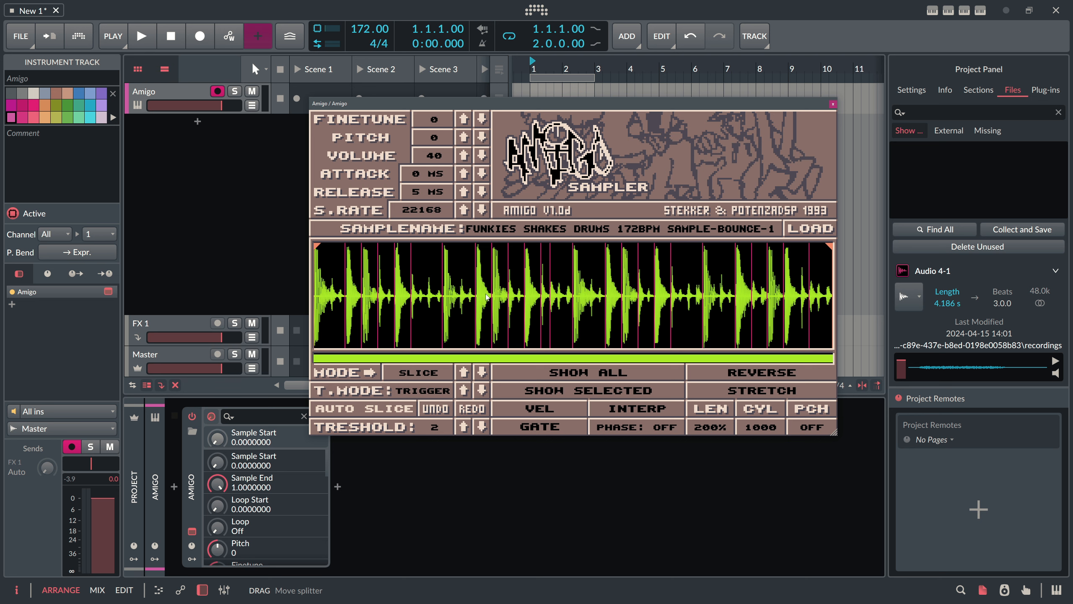
- Enable the sampler's time stretching with a stretch length of 715% and a cycle length of 2000
click(756, 392)
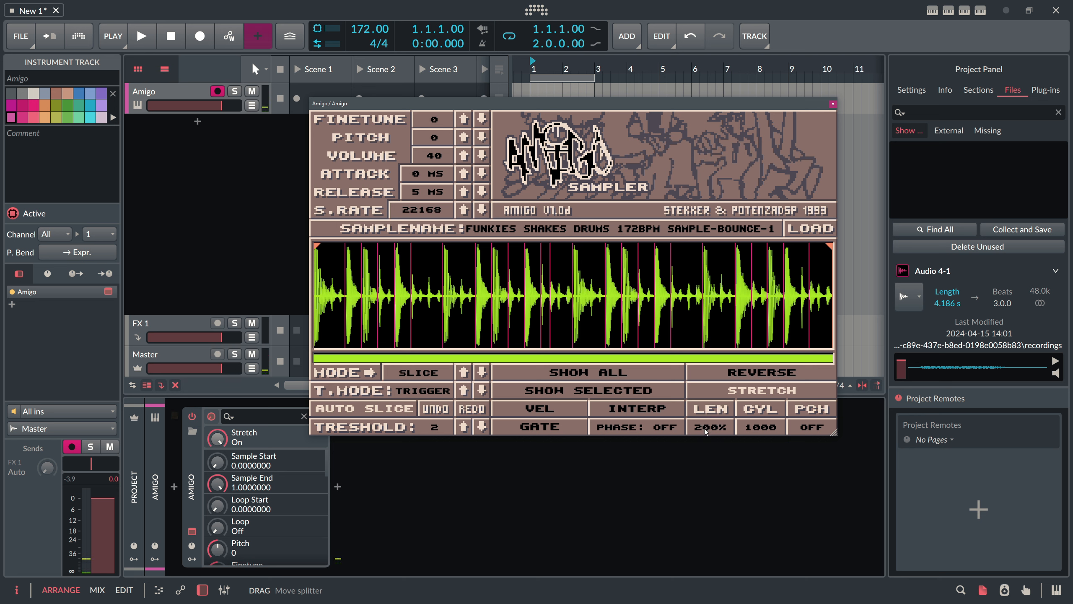
drag(719, 427, 743, 303)
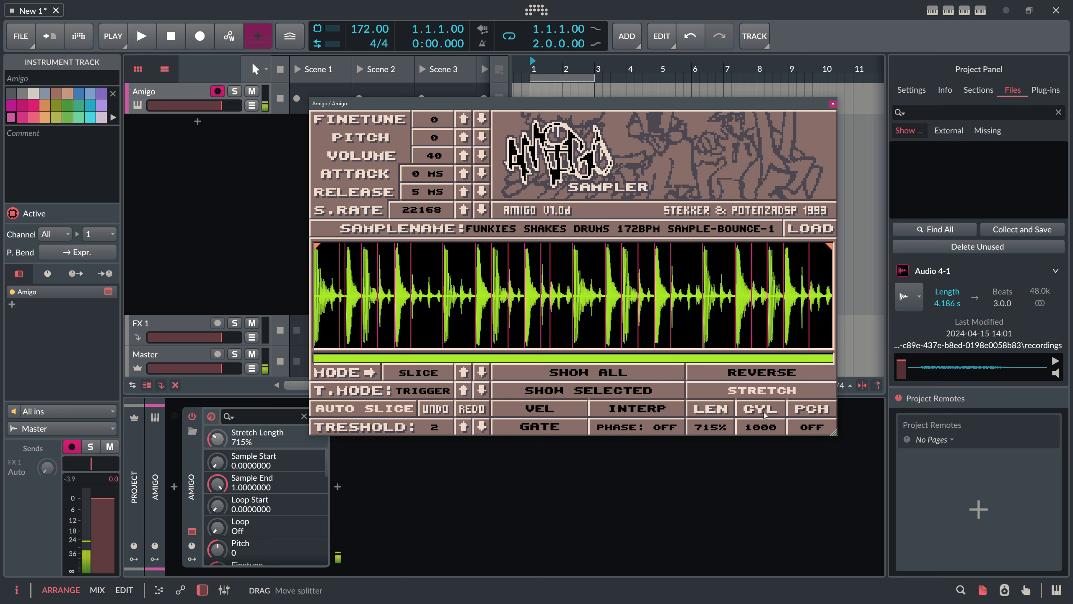
drag(759, 427, 804, 4)
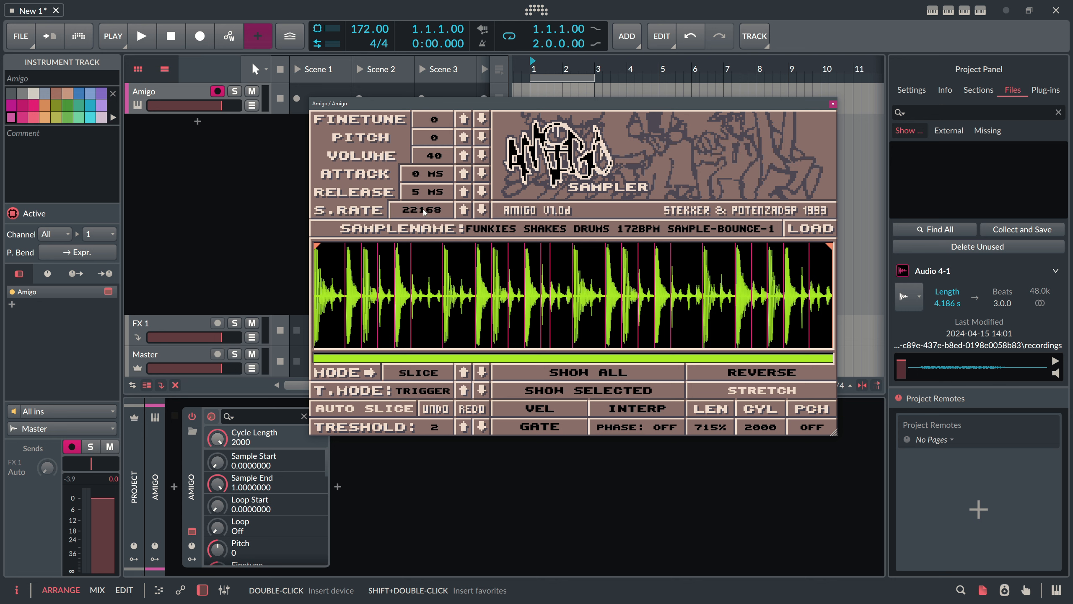
- Switch stretching off with its length reset to 200%, and lower the sampler's sample rate to 4143
drag(424, 212, 404, 344)
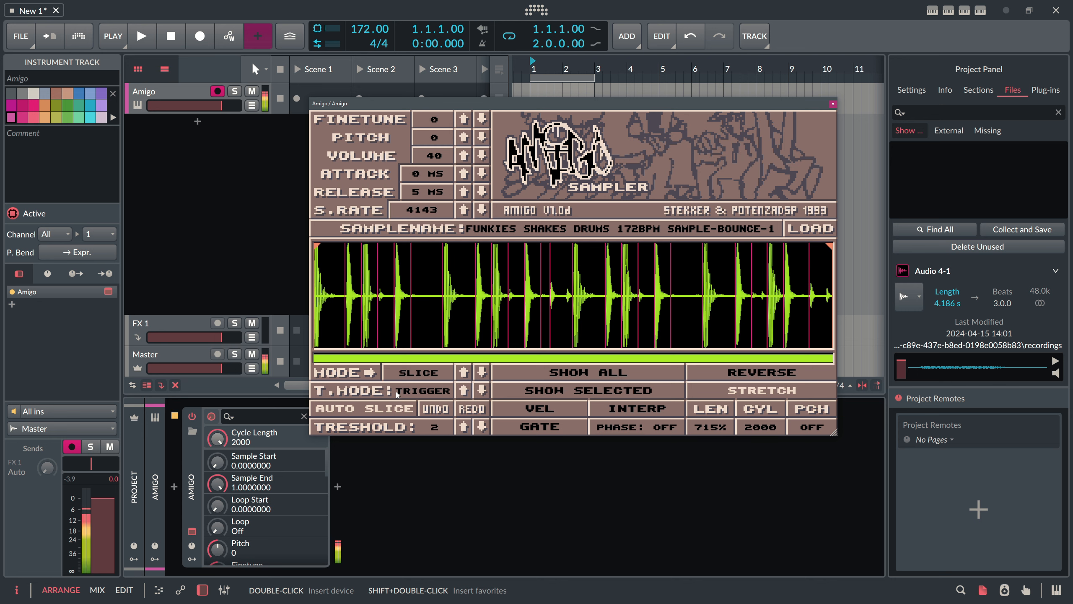
drag(397, 394, 423, 220)
double_click(717, 427)
click(768, 393)
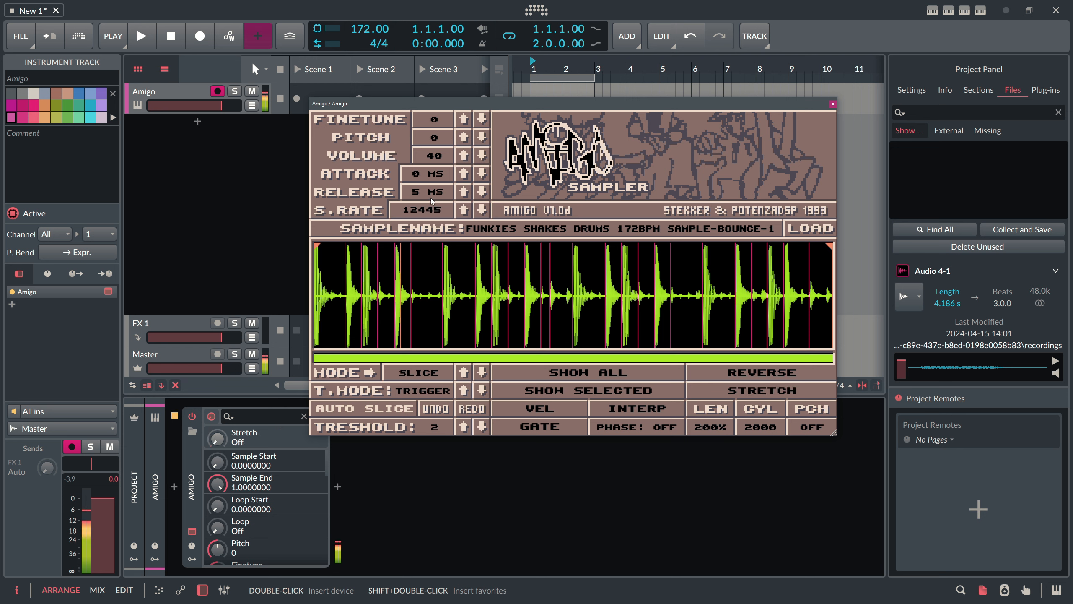
drag(431, 198, 425, 302)
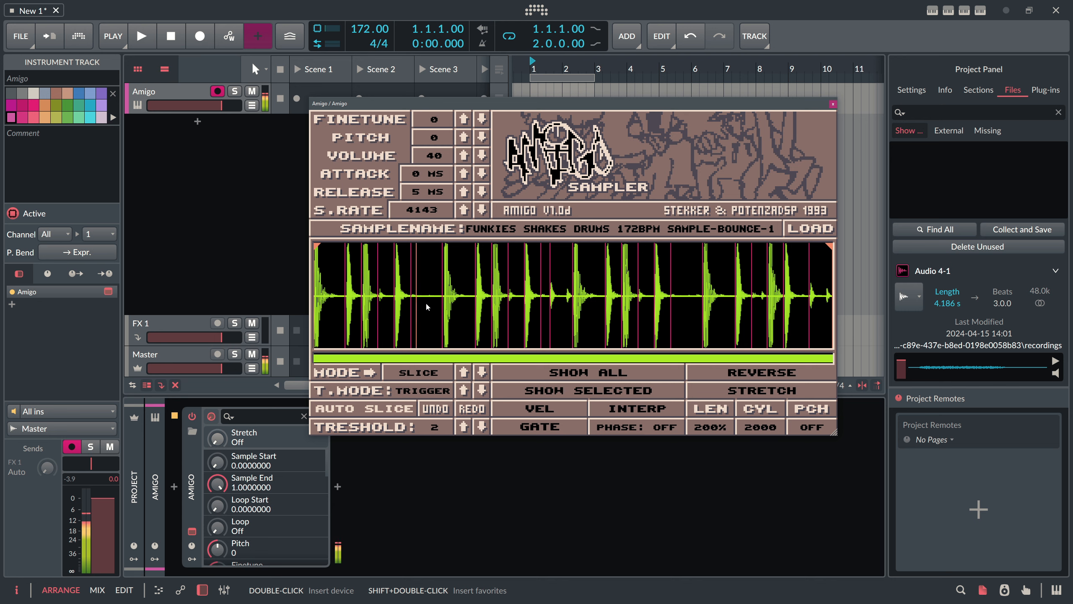
- Close the Amigo plug-in window, delete the Amigo device and disarm its instrument track
click(833, 104)
click(191, 484)
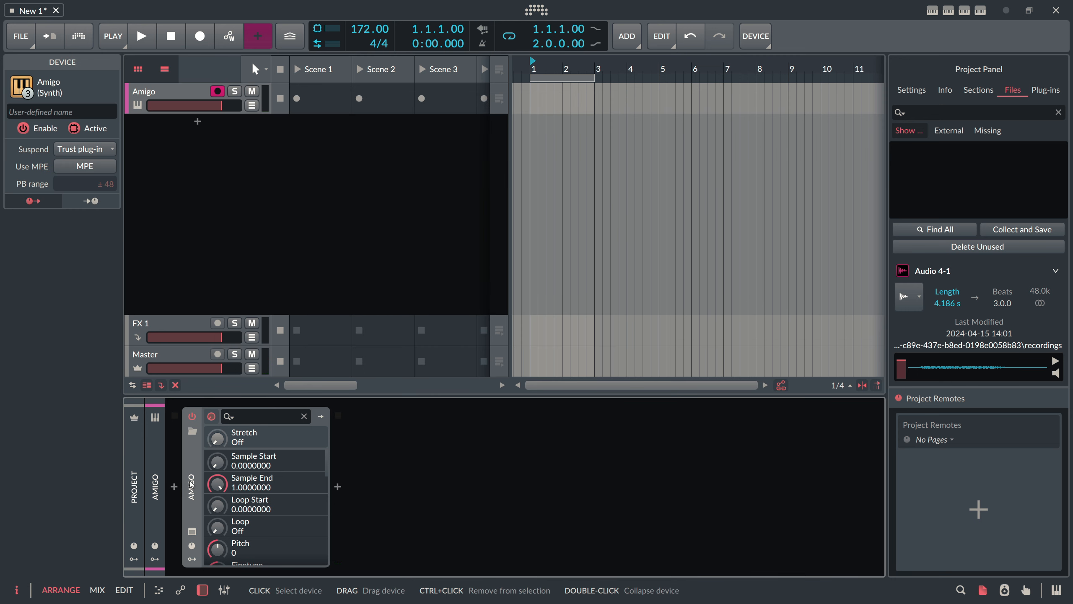
key(Delete)
click(191, 95)
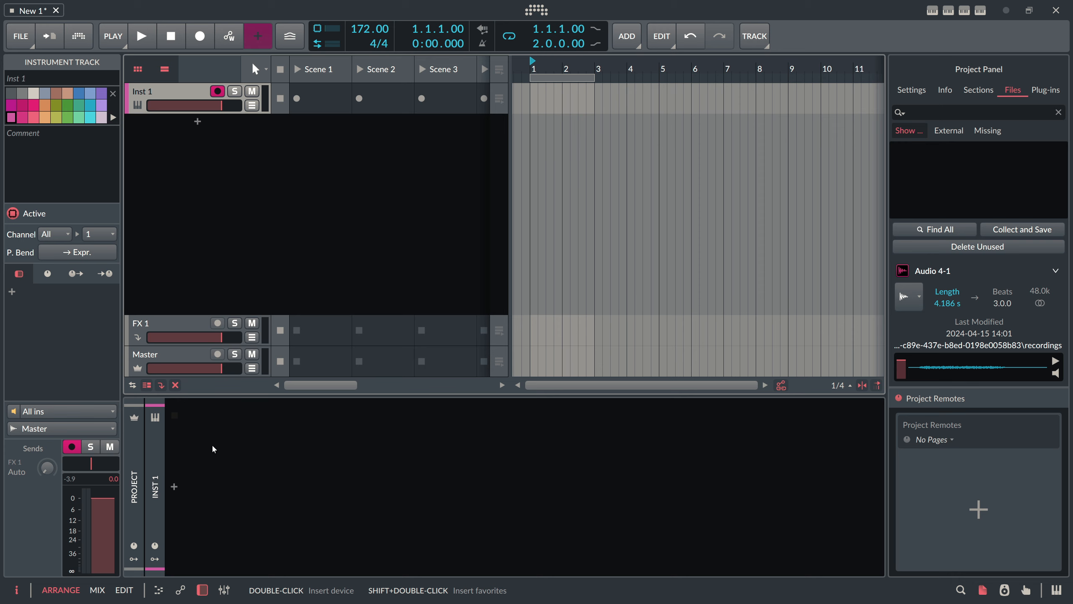
click(217, 91)
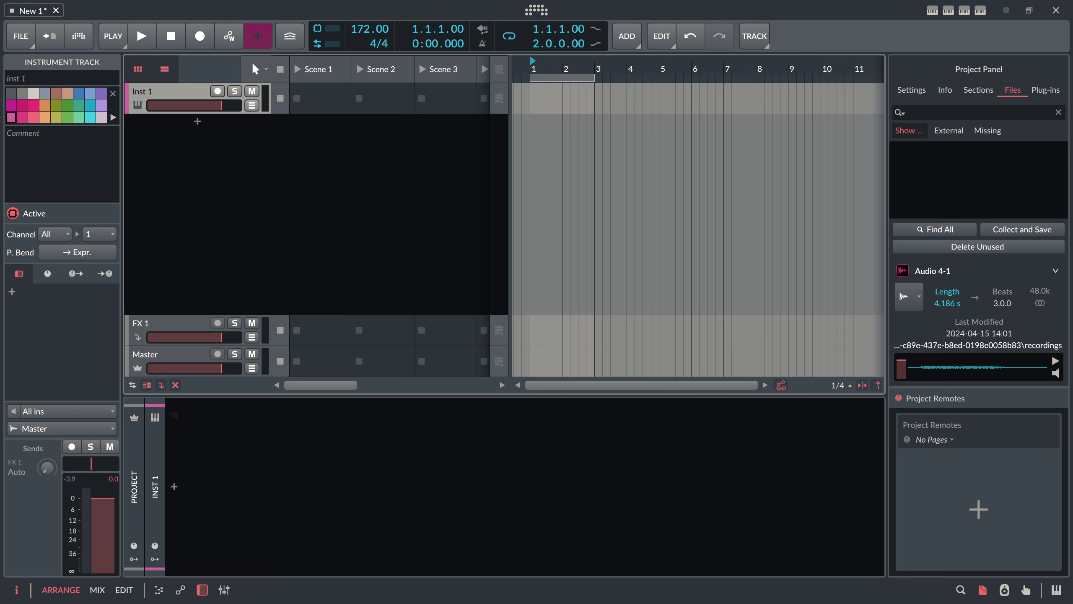
- Place Funkies Shakes Drums 172bpm Sample-bounce-1.wav from Resonic in Scene 1 of a new audio track and audition the clip
key(alt+Tab)
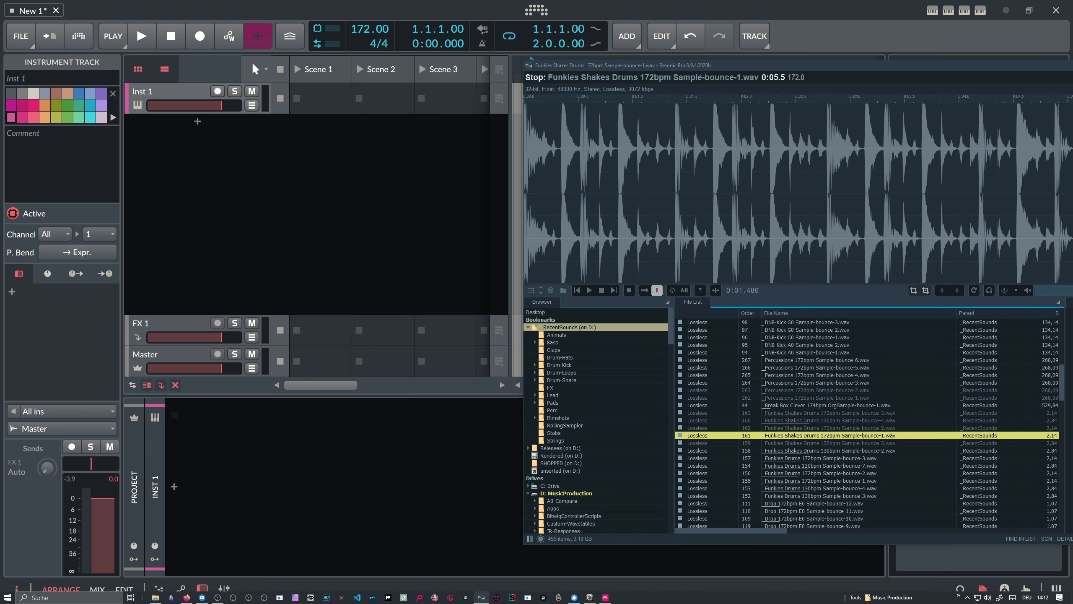
drag(790, 434, 307, 124)
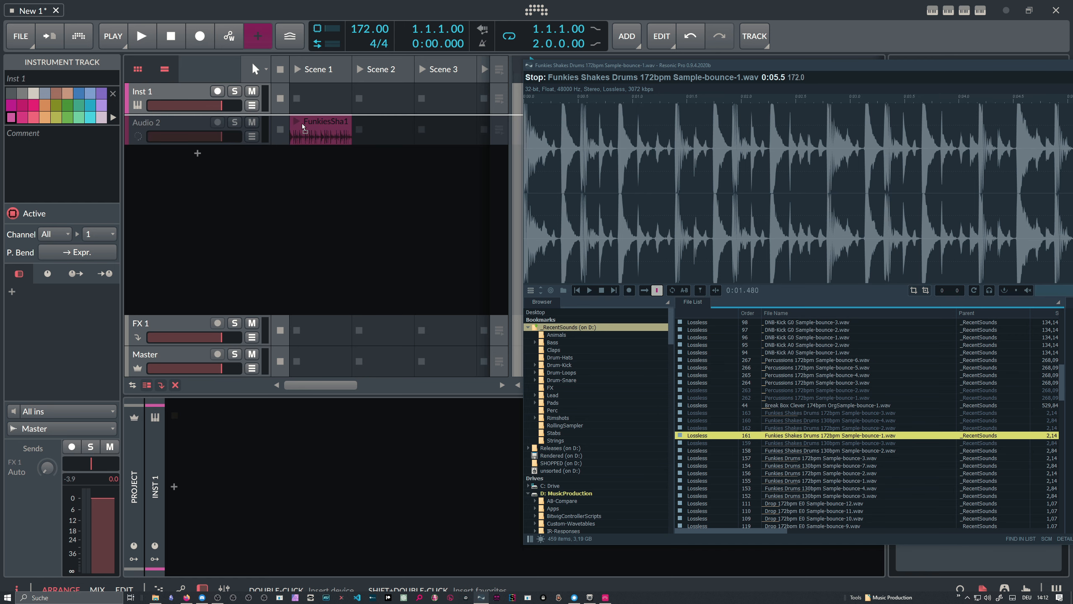
click(302, 122)
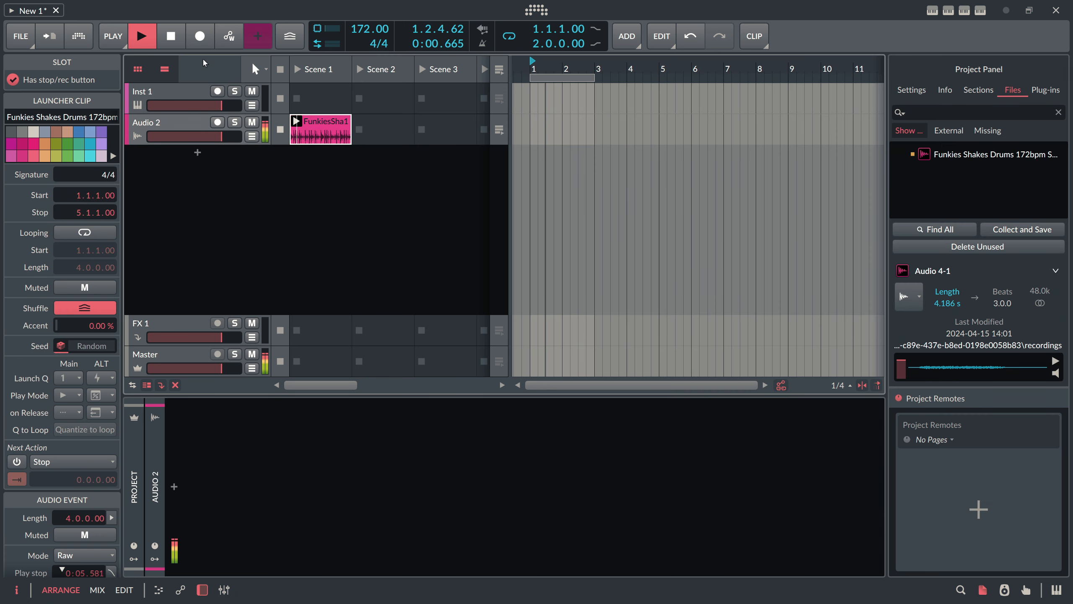
click(175, 38)
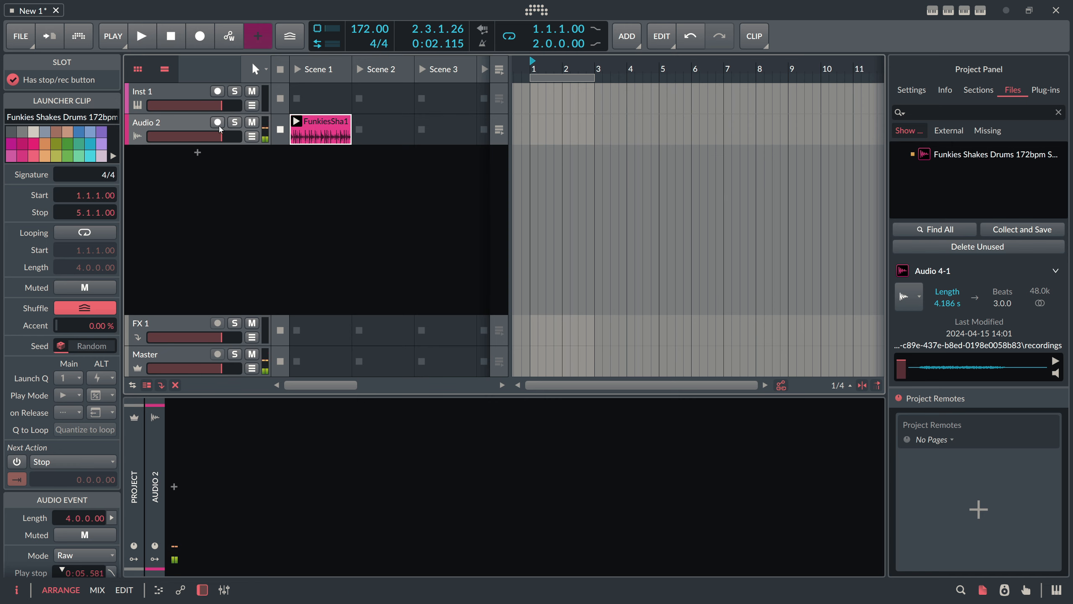
- Insert a Bit-8 effect in the device chain of the Audio 2 track
click(187, 123)
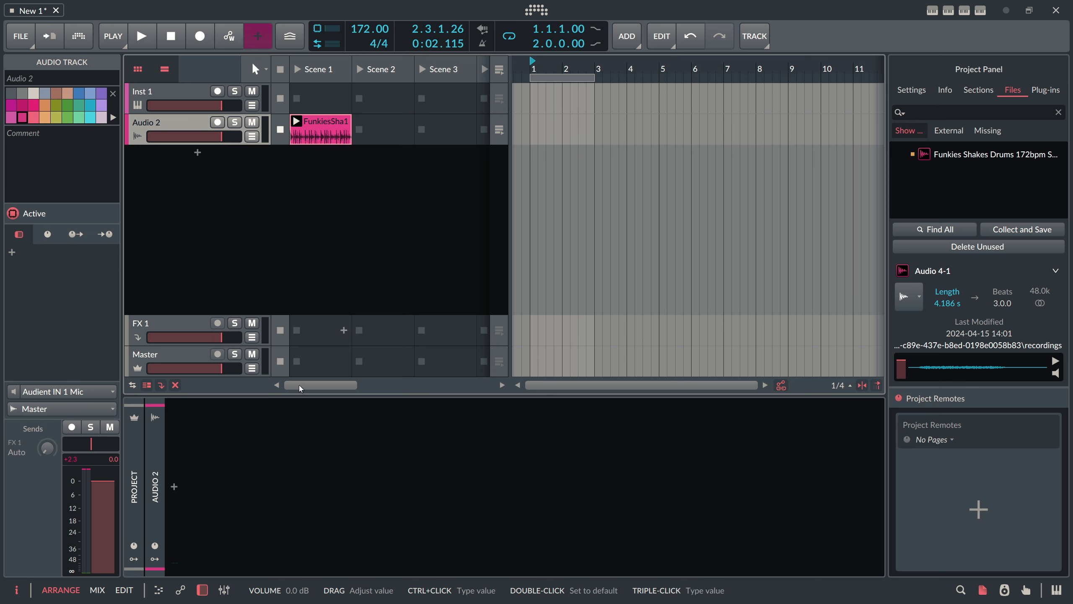
click(174, 486)
text(bit)
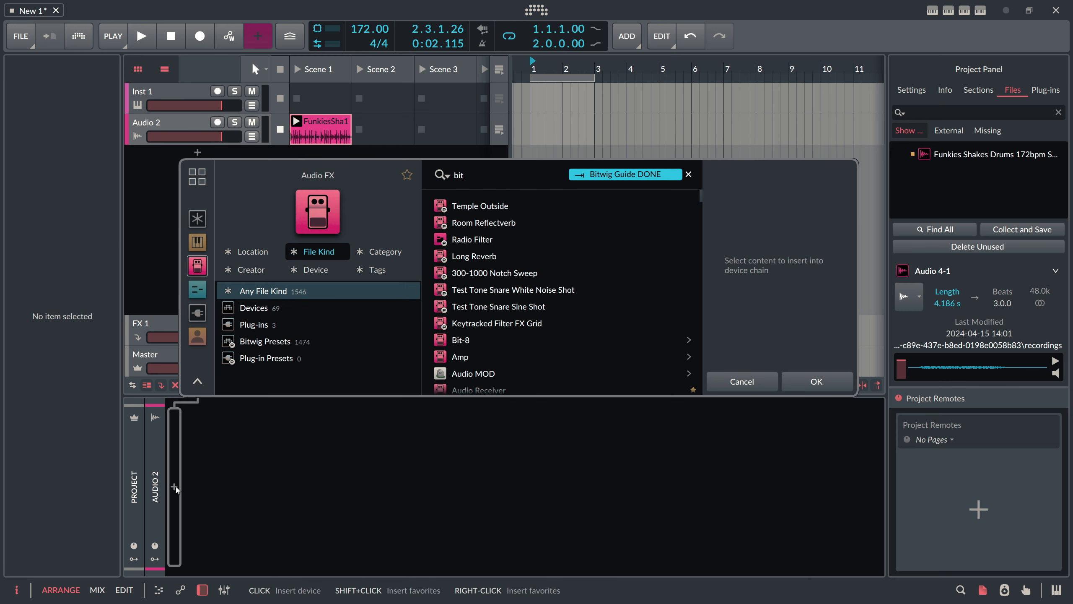
text(-8)
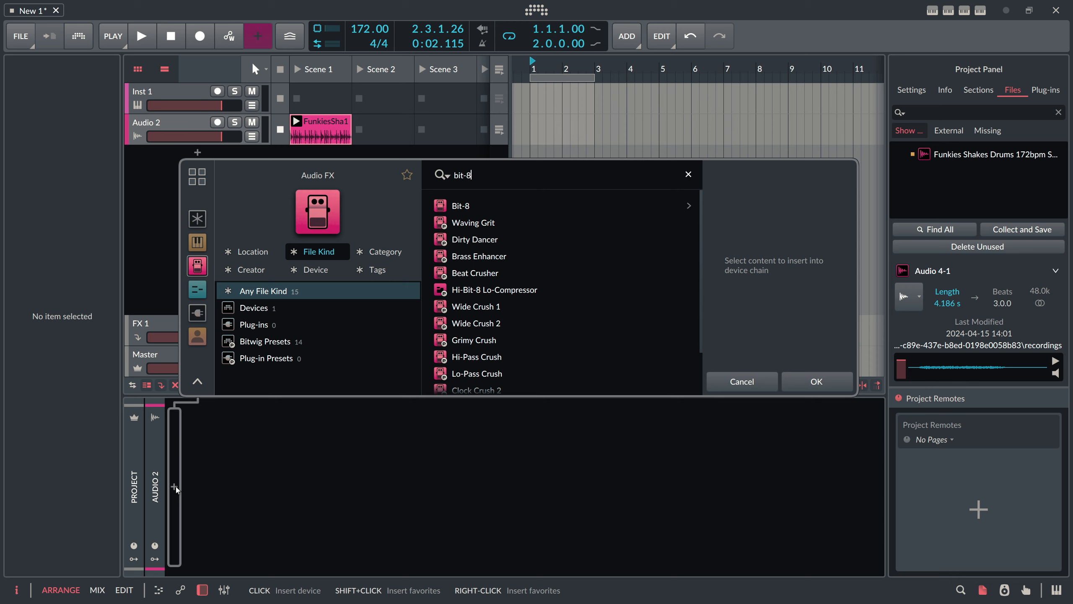
double_click(461, 206)
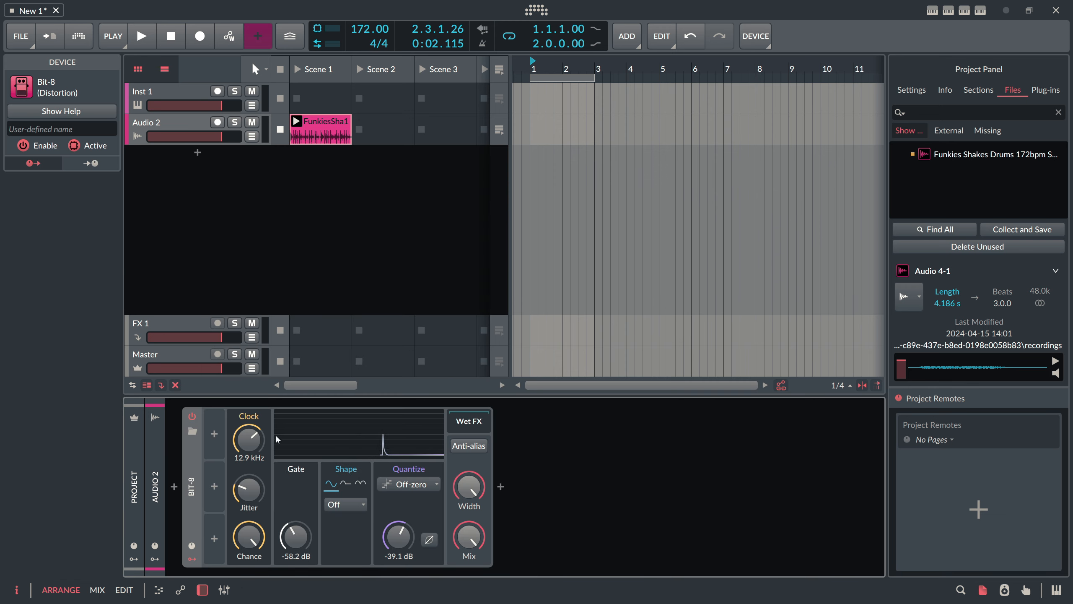
- Set the Bit-8 clock frequency to 22 kHz and turn down its jitter, hiding the modulator slots
text(22)
key(Return)
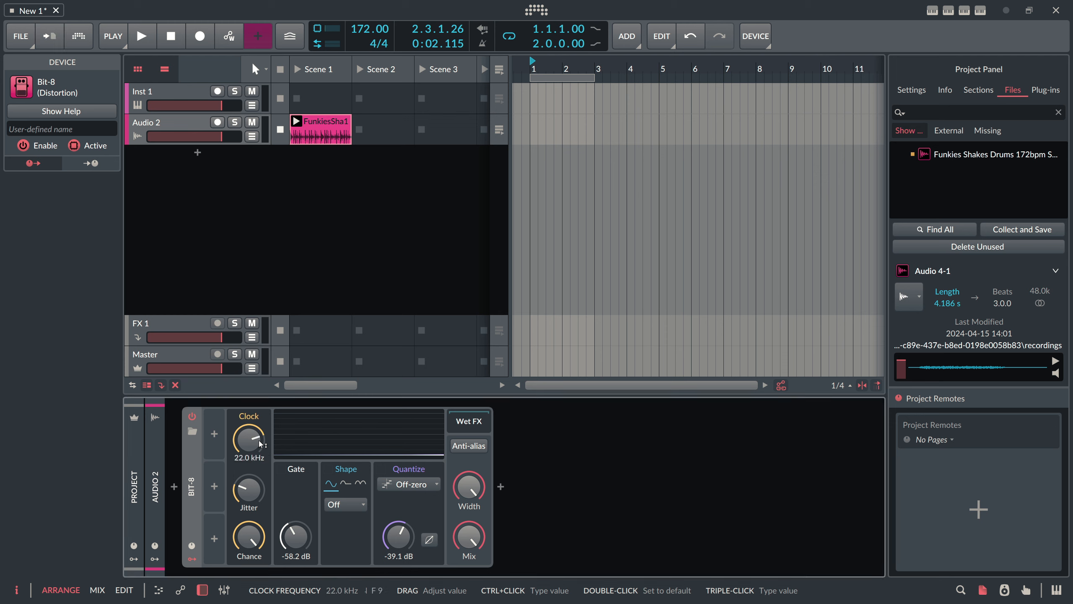
drag(249, 489, 249, 500)
click(194, 558)
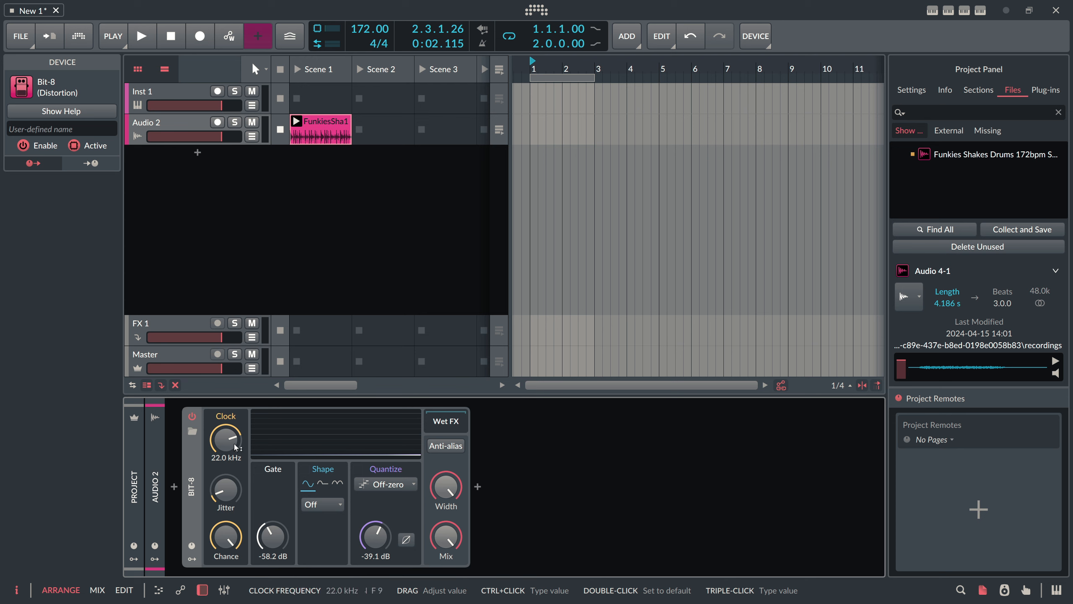
drag(231, 490, 231, 489)
- Reset the Bit-8 gate to -96.0 dB and lower the quantization level to -48.2 dB
double_click(271, 536)
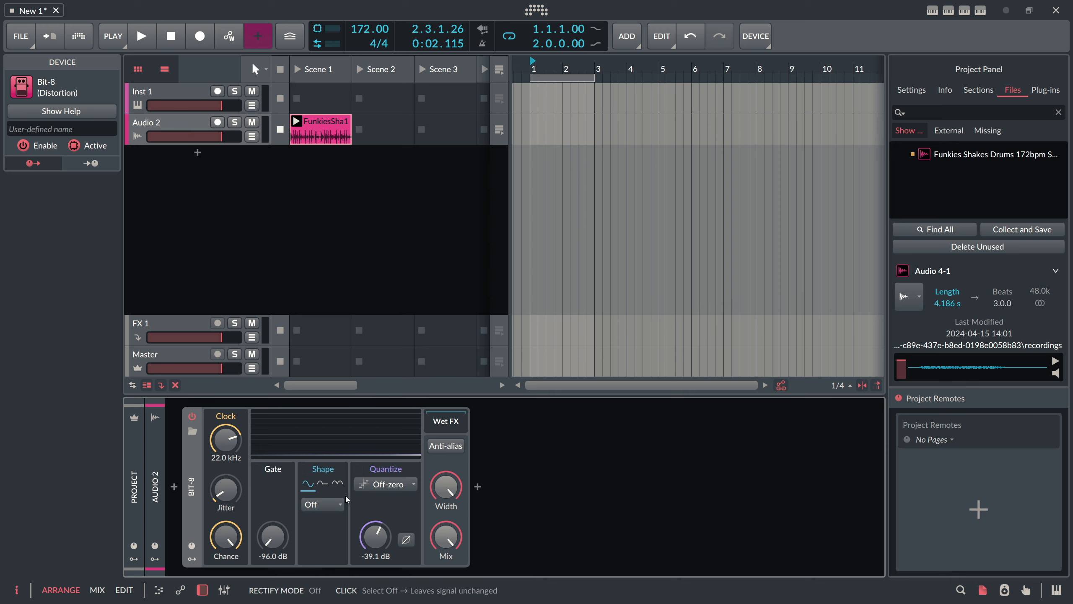
drag(378, 533, 378, 535)
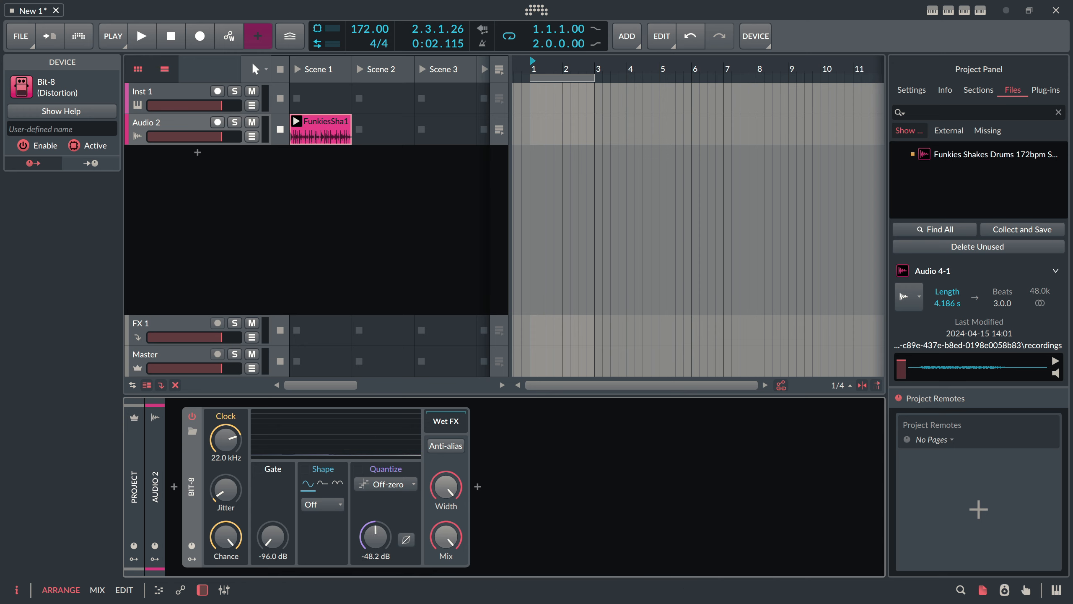
- Switch to the browser and look up the audio signal-to-noise ratio for 8 bits in Wikipedia's Audio bit depth article
key(alt+Tab)
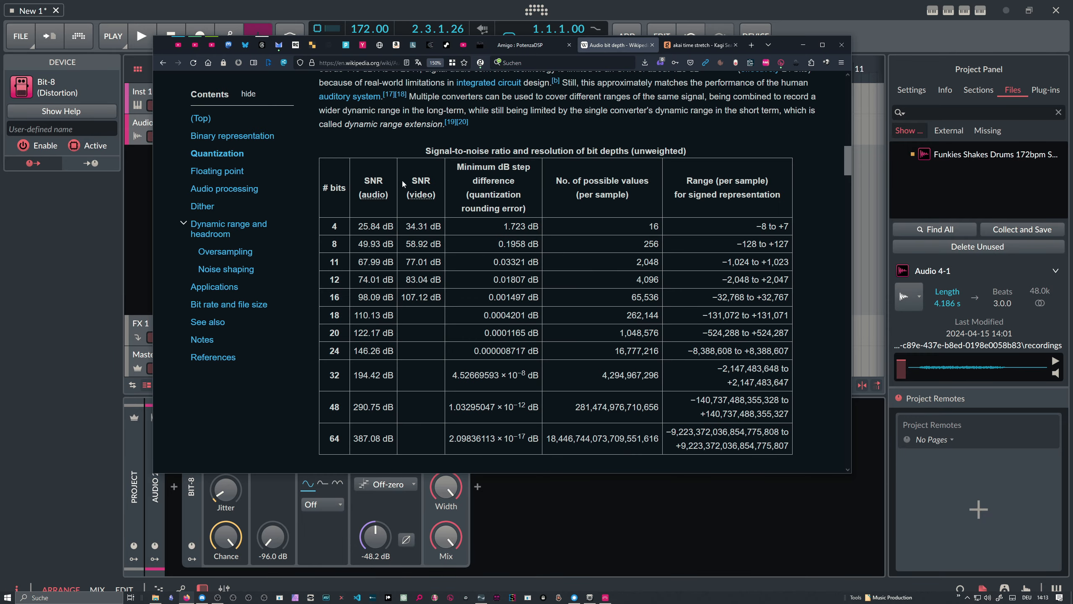
key(Home)
drag(319, 140, 435, 140)
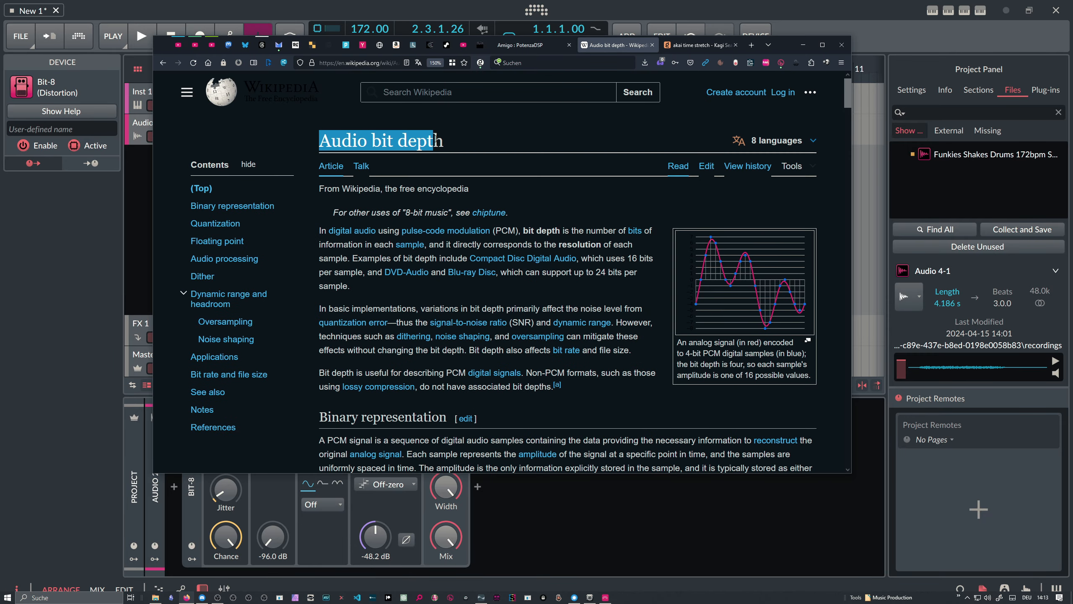
scroll(402, 191, down, 15)
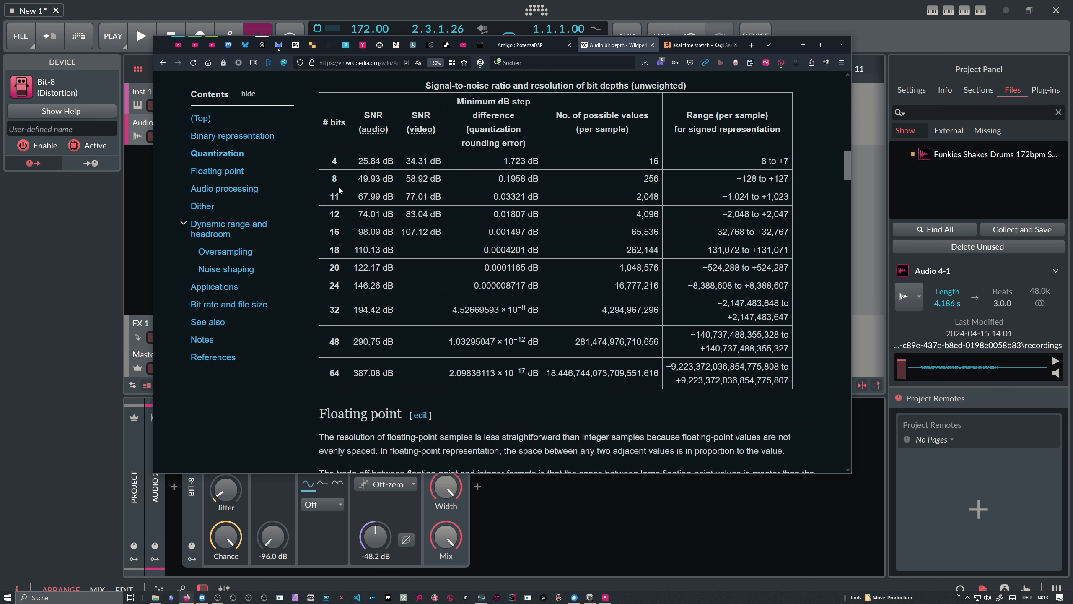
drag(339, 186, 388, 180)
click(357, 182)
drag(357, 179, 388, 179)
click(144, 171)
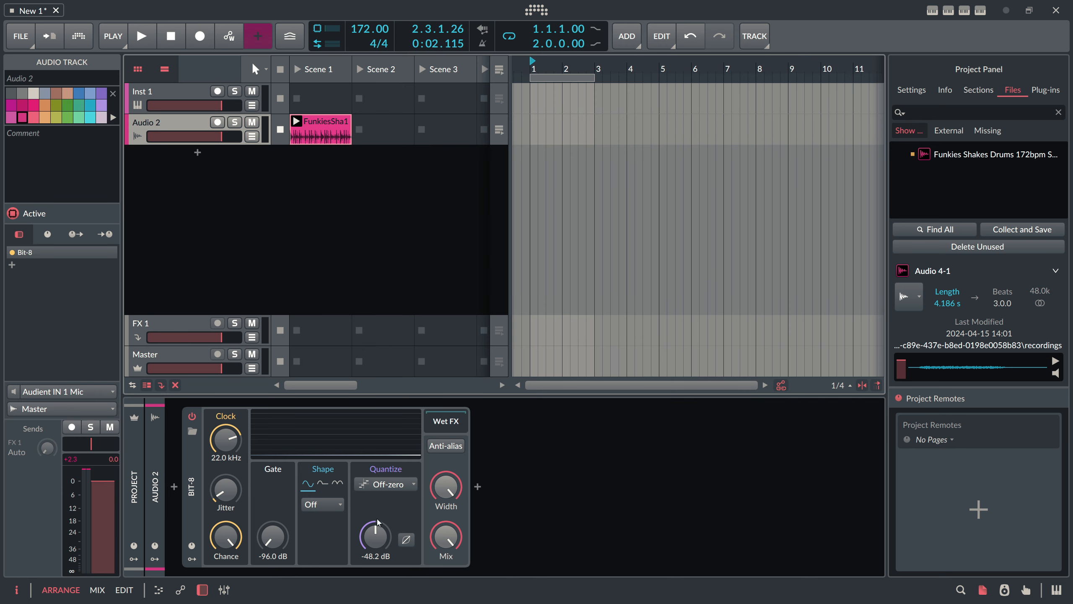
- Set the Bit-8 quantization level to -49 dB
ctrl+click(379, 539)
text(-49 dB)
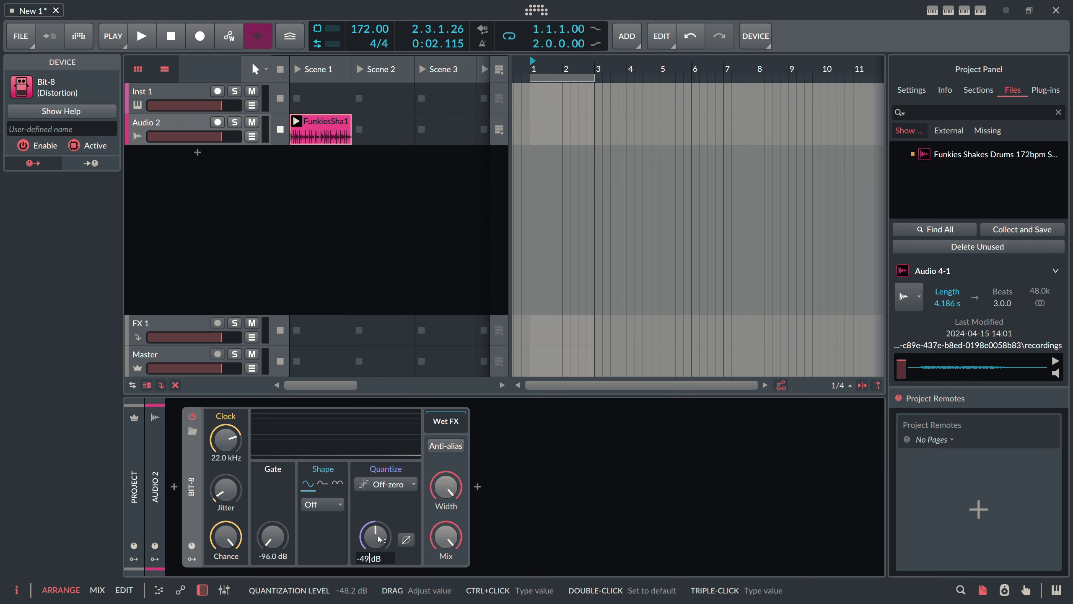
key(Return)
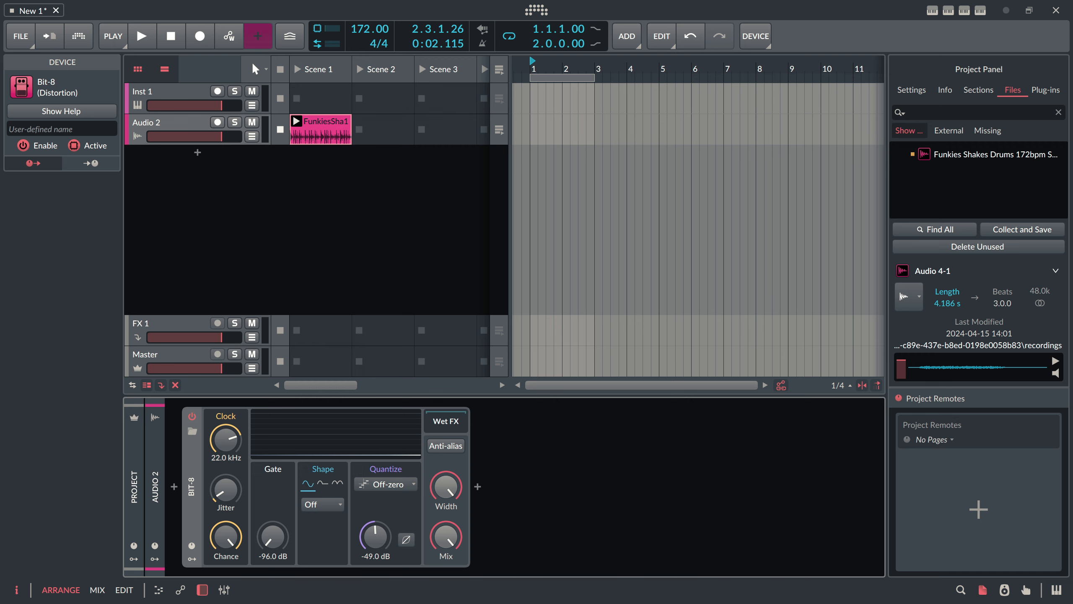
- Switch to the browser, examine the 4-, 12- and 16-bit rows of the signal-to-noise table, and return to Bitwig Studio
key(alt+Tab)
click(341, 170)
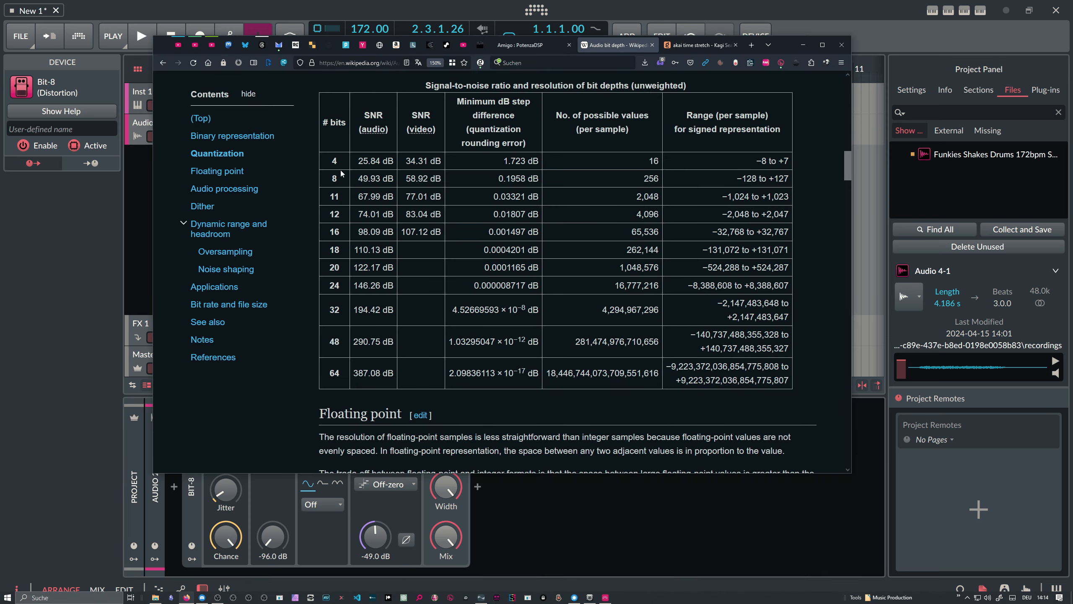
drag(331, 161, 338, 214)
double_click(334, 214)
click(333, 231)
click(142, 203)
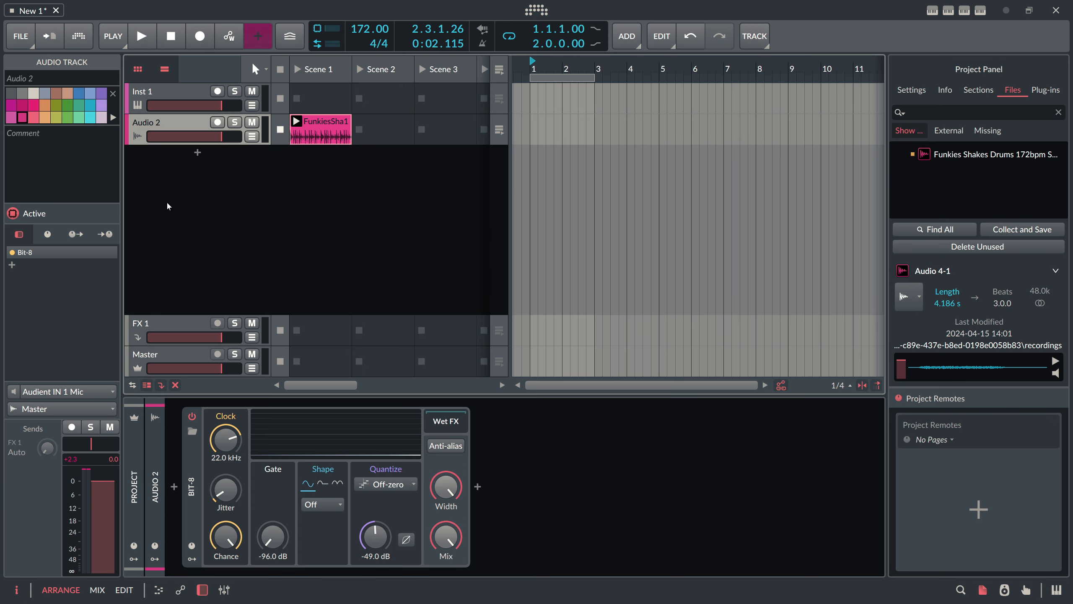
- Review the available Bit-8 quantization modes and keep Off-zero
click(363, 491)
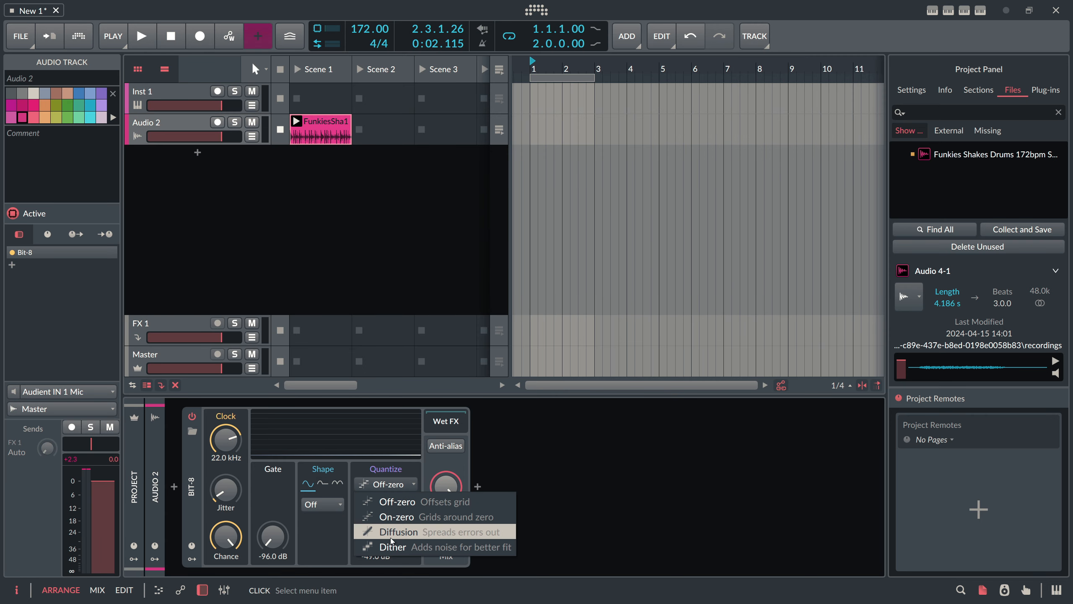
click(399, 500)
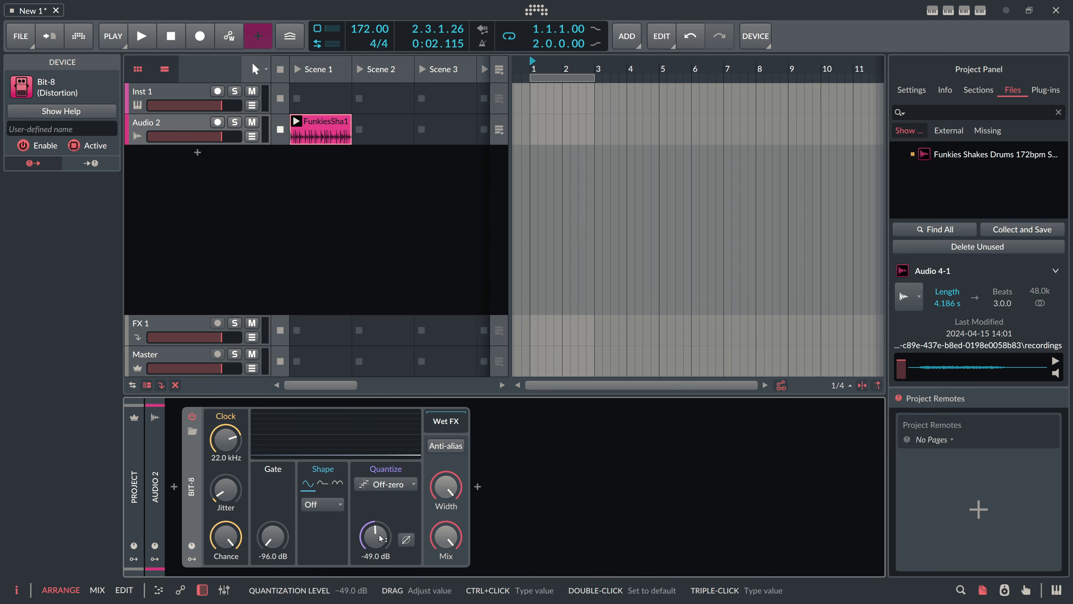
- Switch to the browser, examine the 18- and 24-bit rows of the signal-to-noise table, and return to Bitwig Studio
key(alt+Tab)
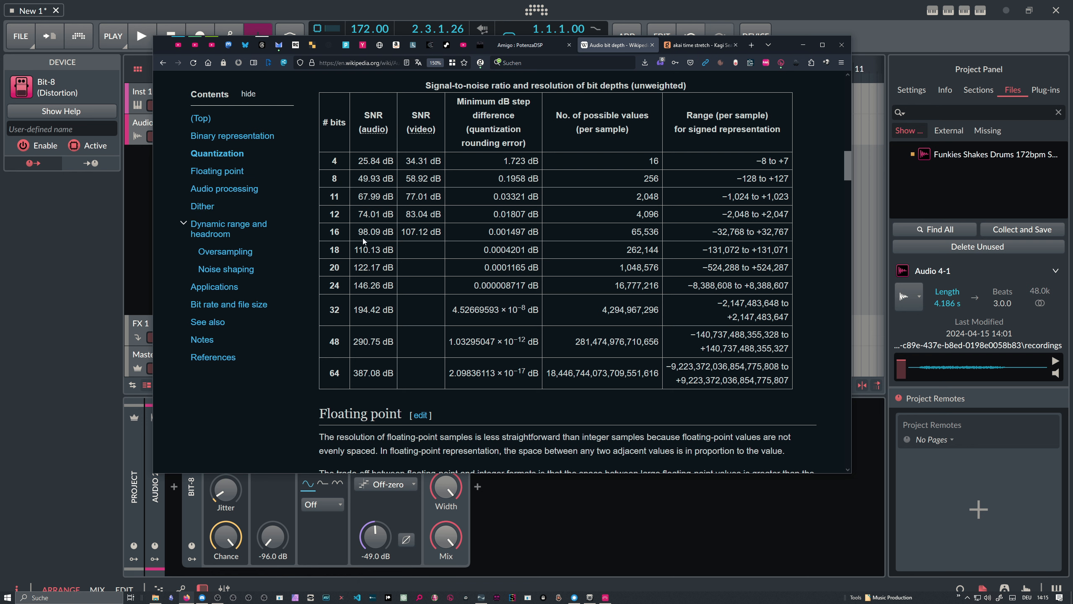
double_click(334, 249)
double_click(334, 284)
click(147, 206)
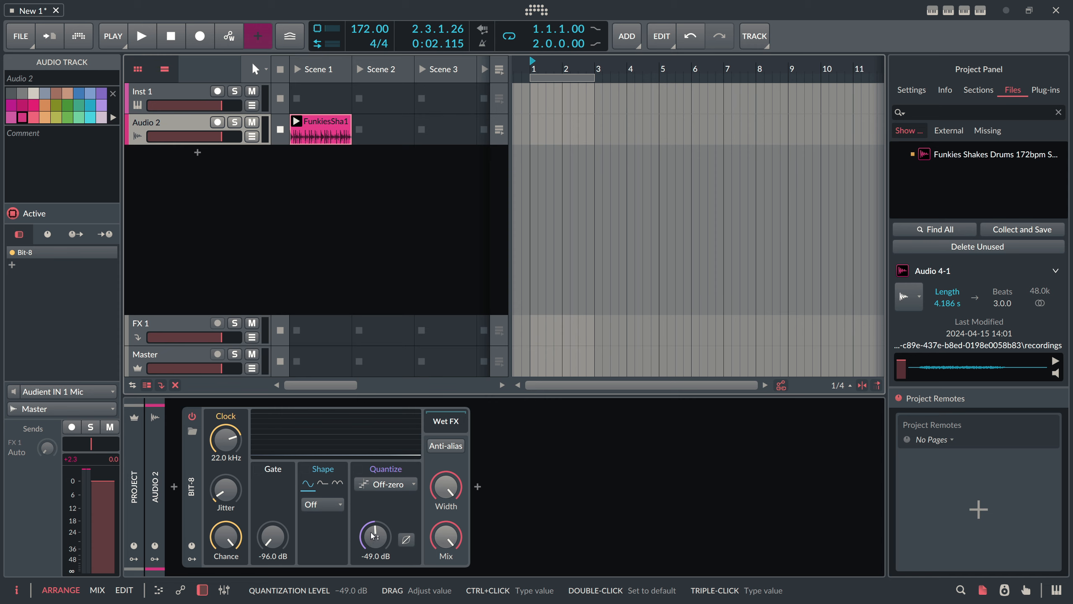
- Look through the Bit-8 quantization modes once more, leaving the mode at Off-zero
click(397, 486)
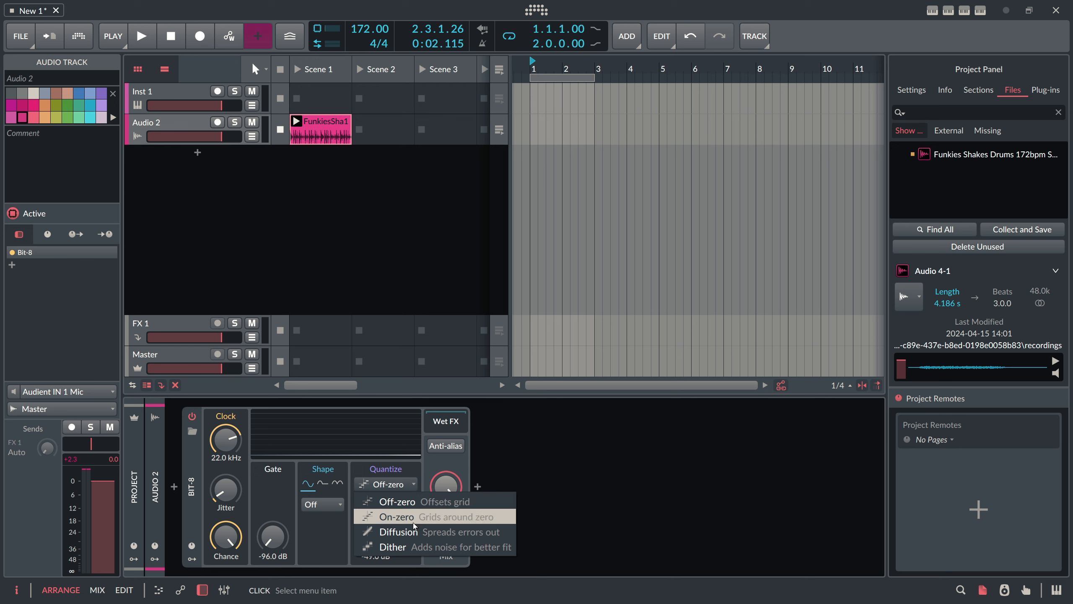
click(397, 502)
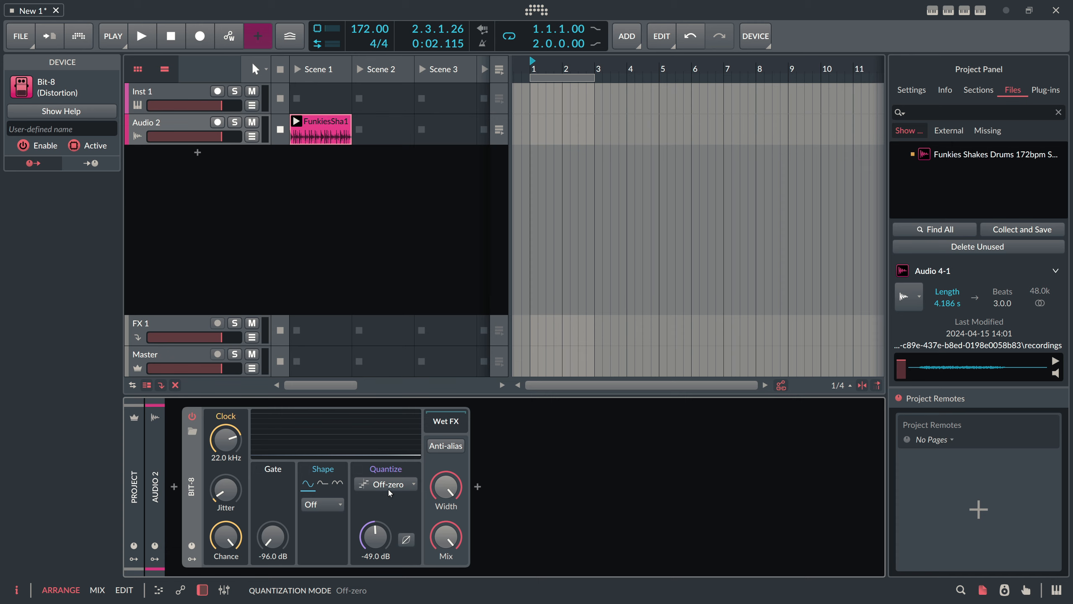
click(387, 486)
click(390, 487)
- Launch the Funkies Shakes drum clip on Audio 2 and enable looping for it
click(296, 121)
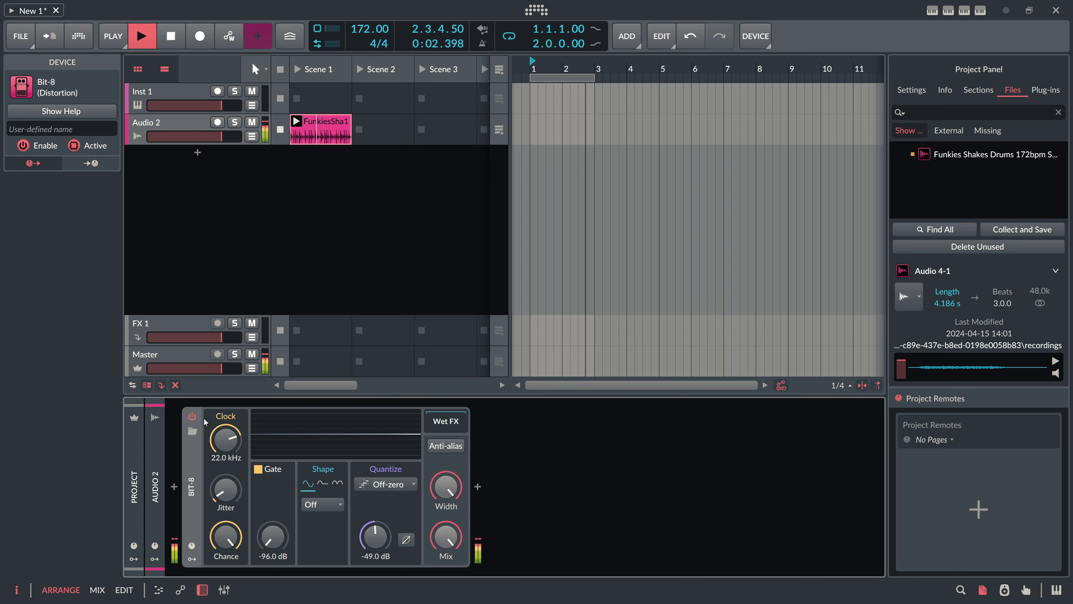
click(312, 140)
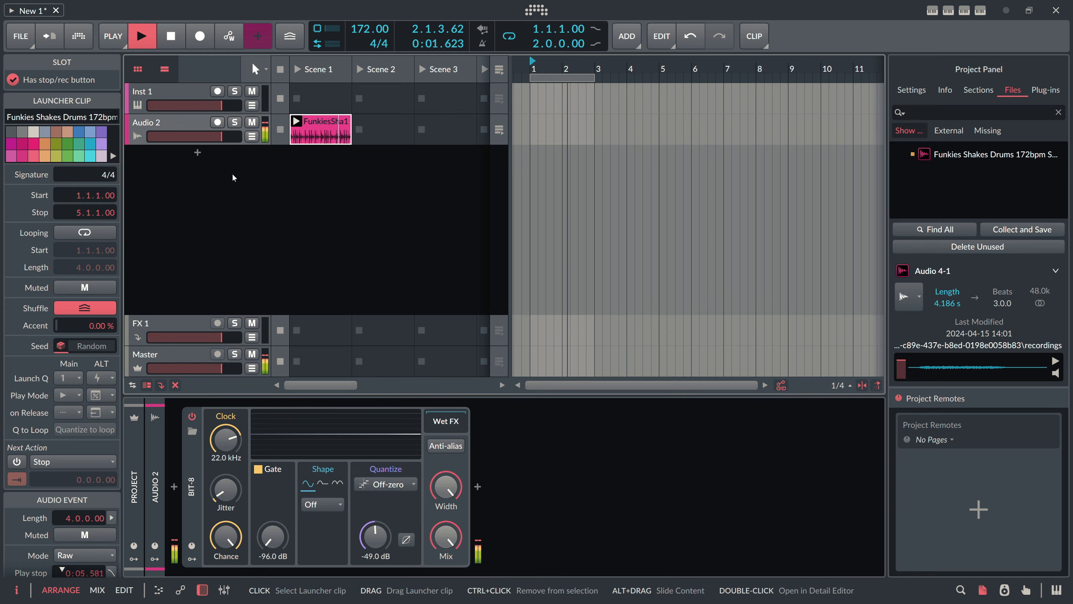
- Bypass and re-enable Bit-8 twice to compare the drum loop with and without it, and stop playback
click(192, 416)
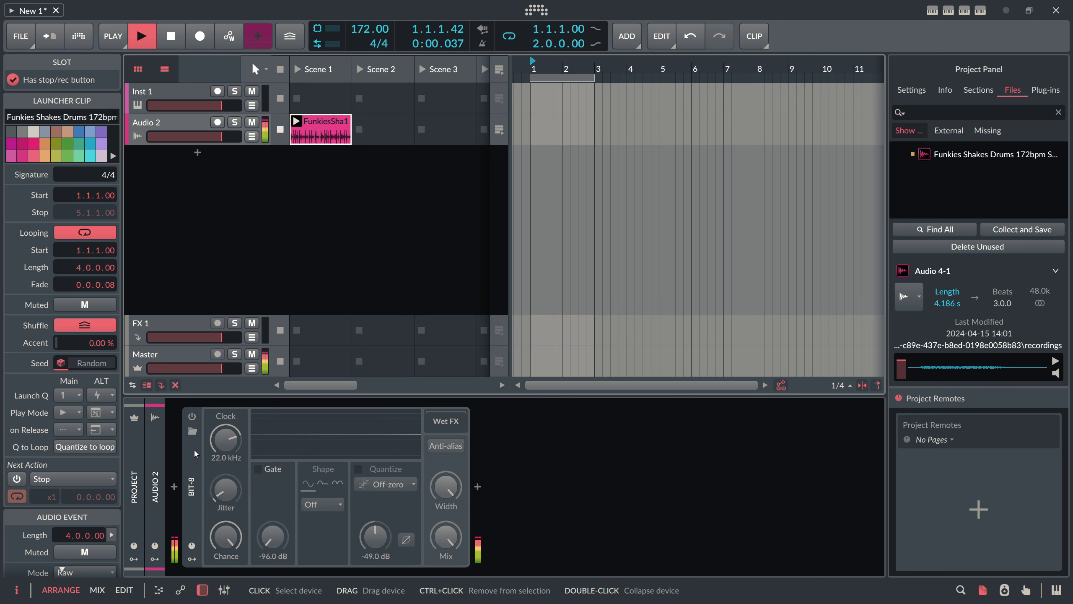
click(193, 417)
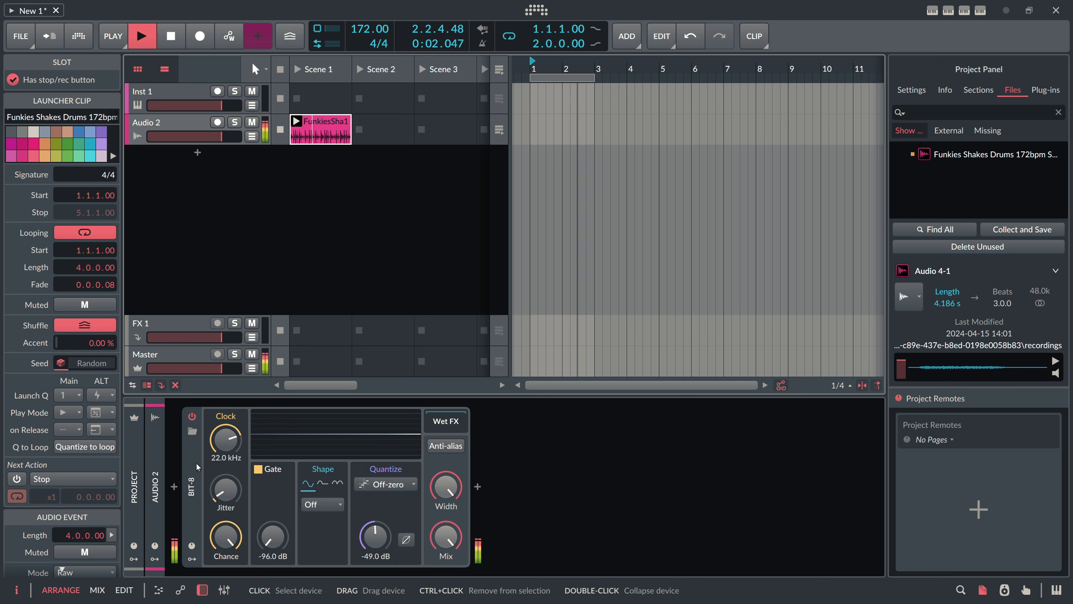
click(193, 417)
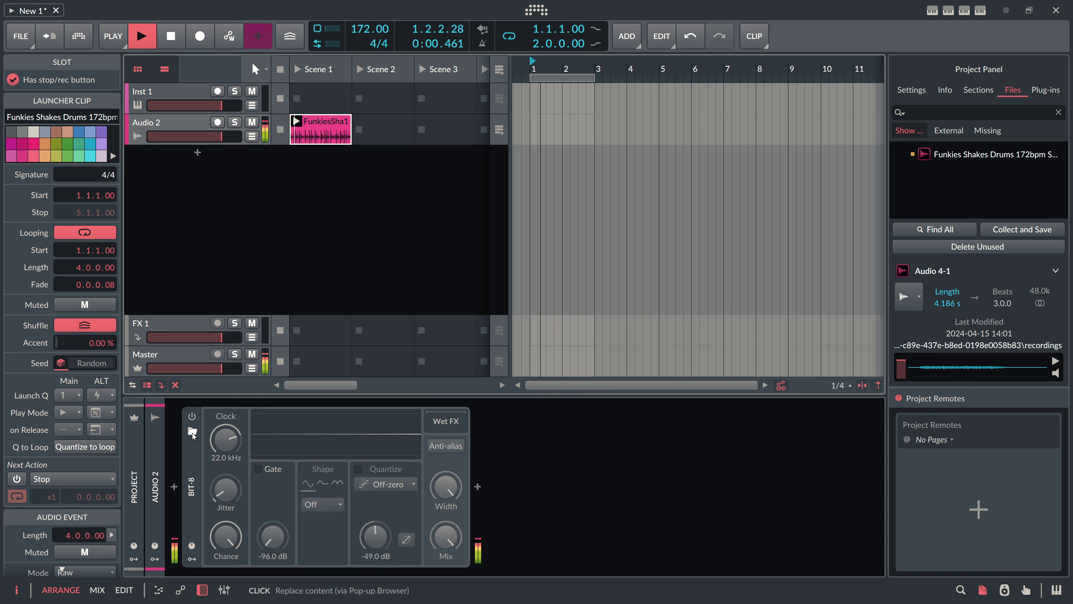
click(192, 417)
key(space)
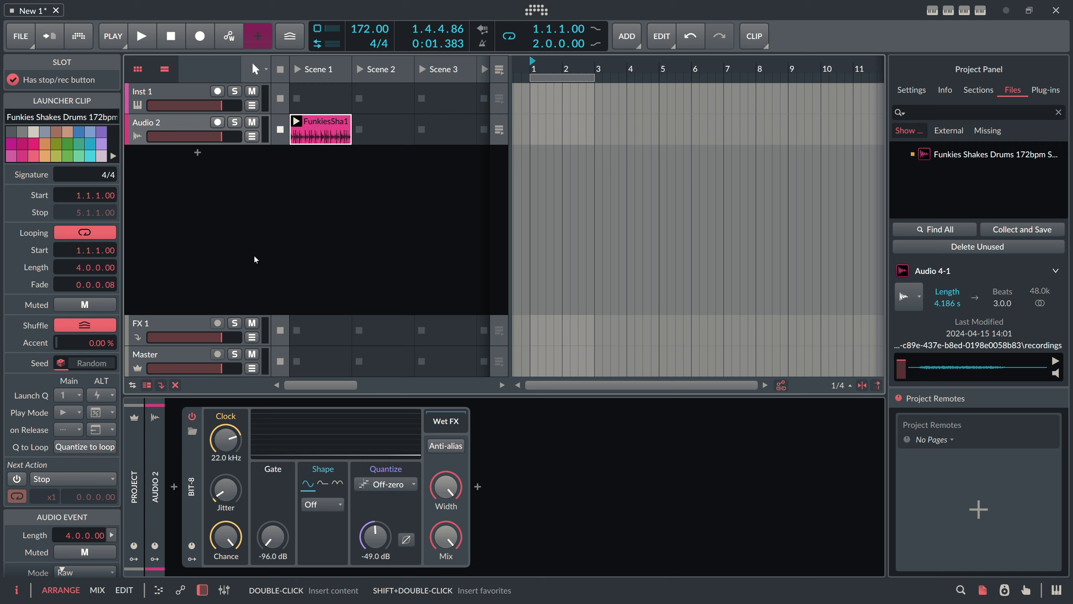
- Add a new audio track below Audio 2 and mute it
click(193, 132)
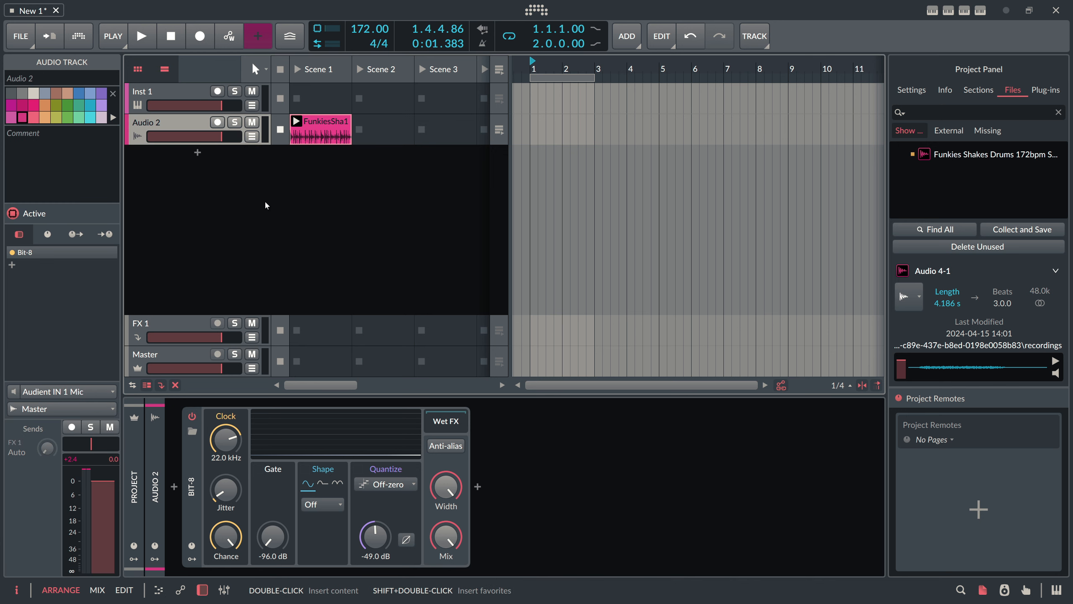
right_click(186, 177)
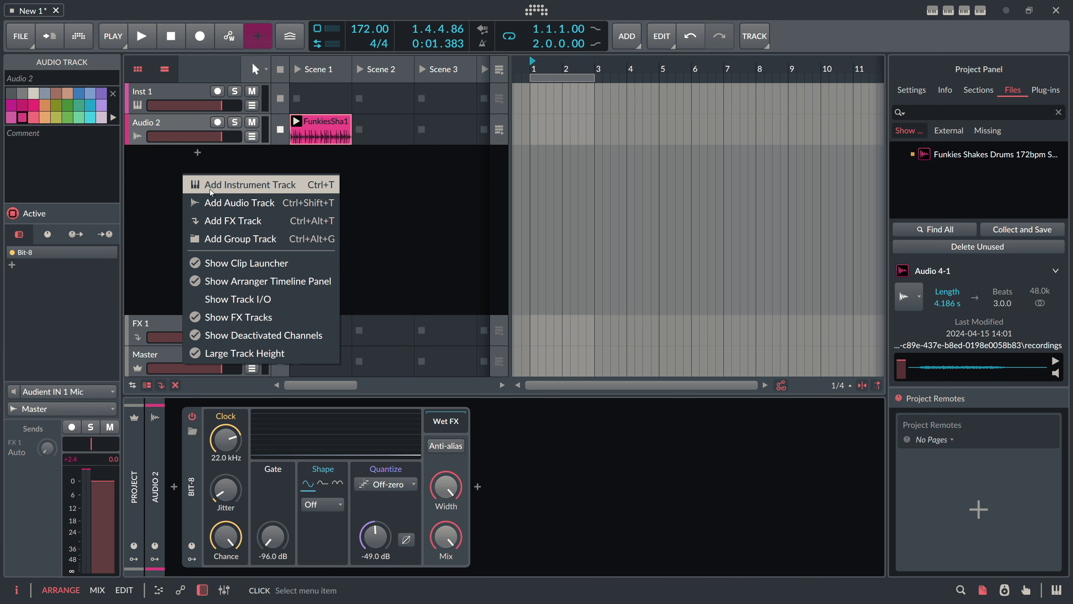
click(228, 199)
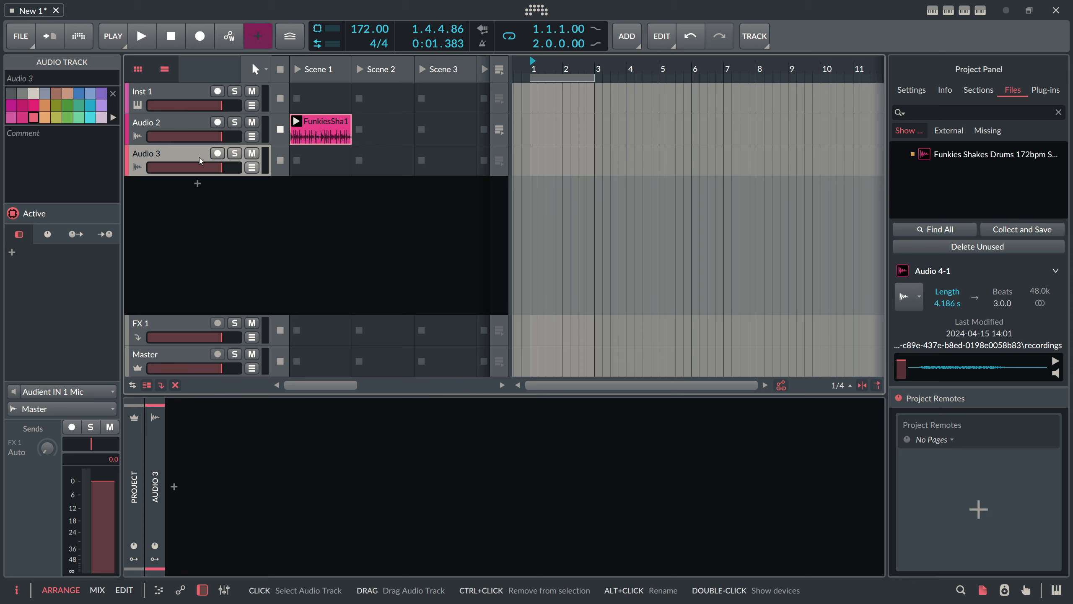
key(m)
- Set the input of the new audio track to Audio 2 (POST)
click(84, 407)
click(85, 409)
click(87, 396)
mouse_move(97, 335)
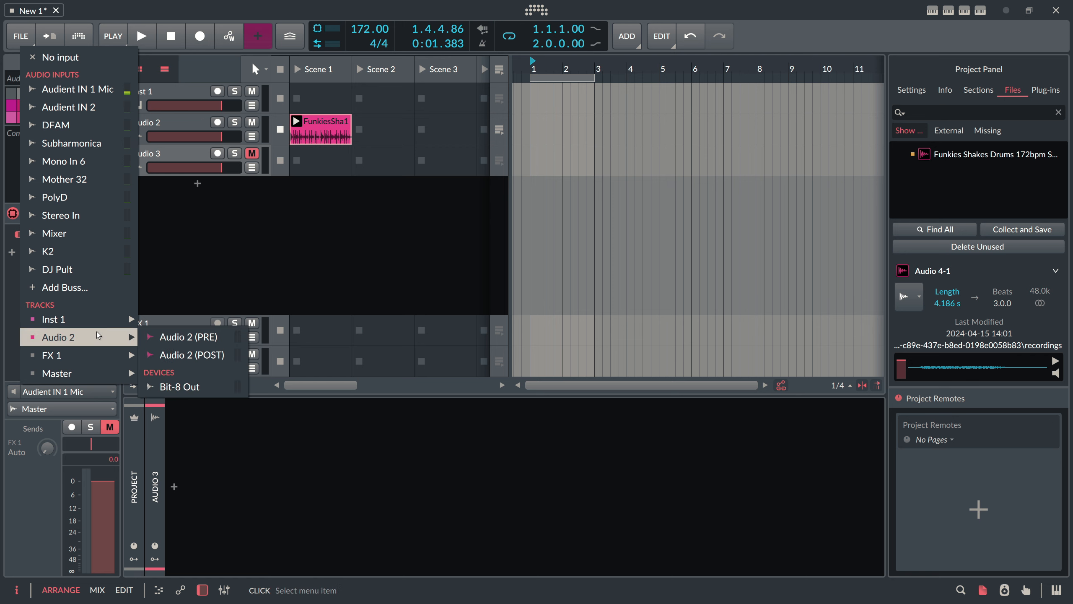
click(190, 355)
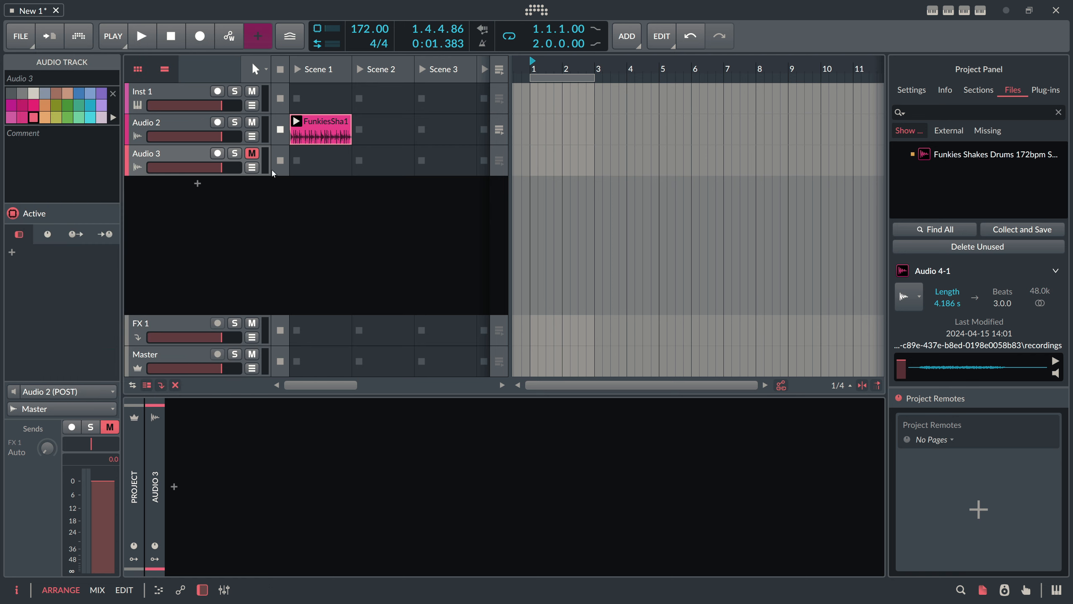
- Arm Audio 3, record the processed drum loop into its Scene 1 slot, and stop recording and playback
click(219, 153)
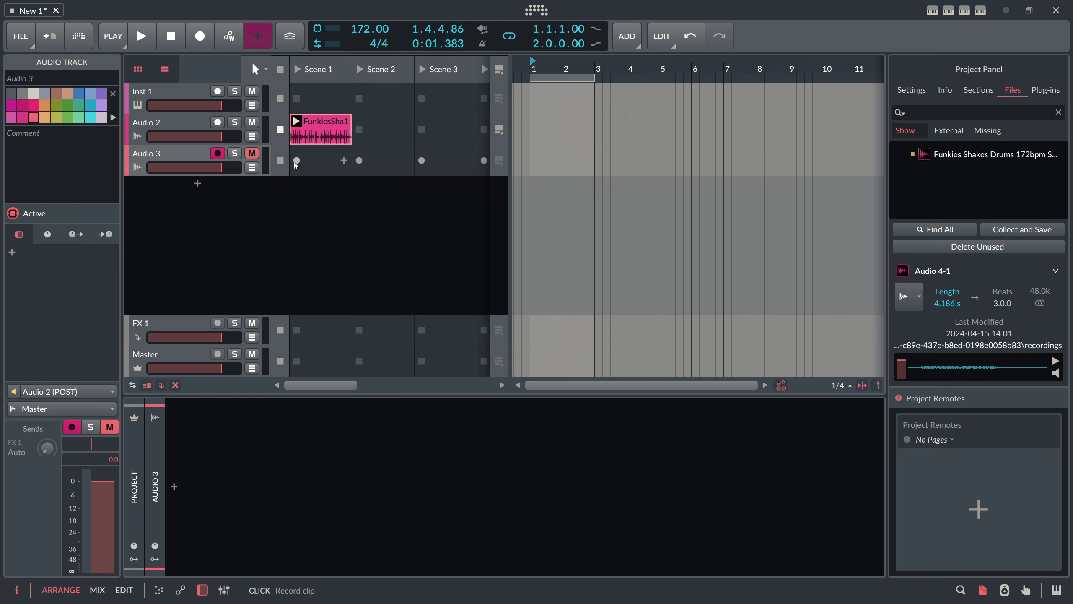
click(296, 160)
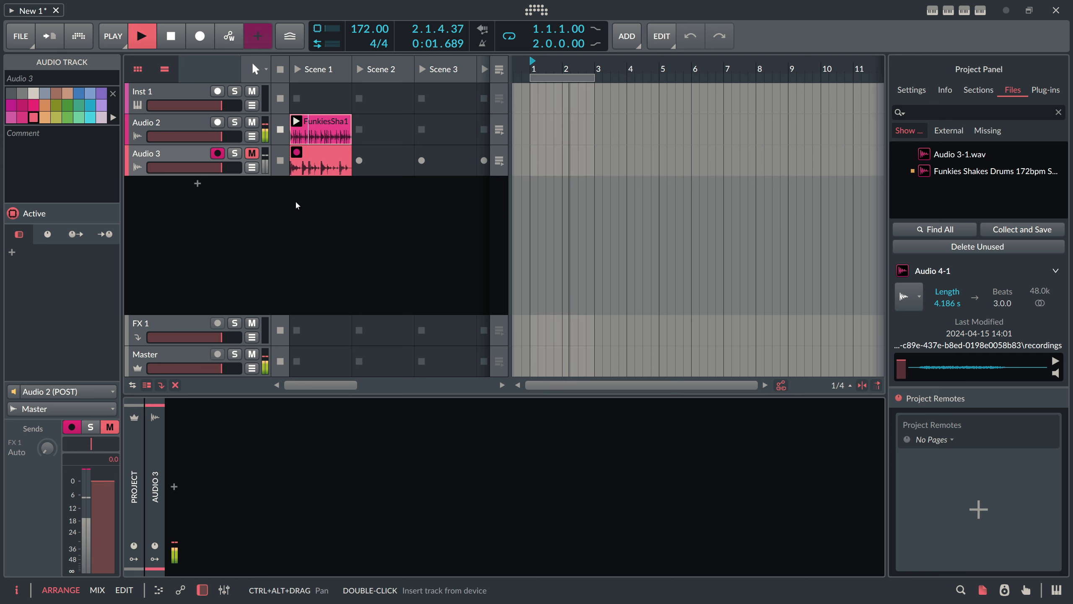
click(281, 162)
click(280, 131)
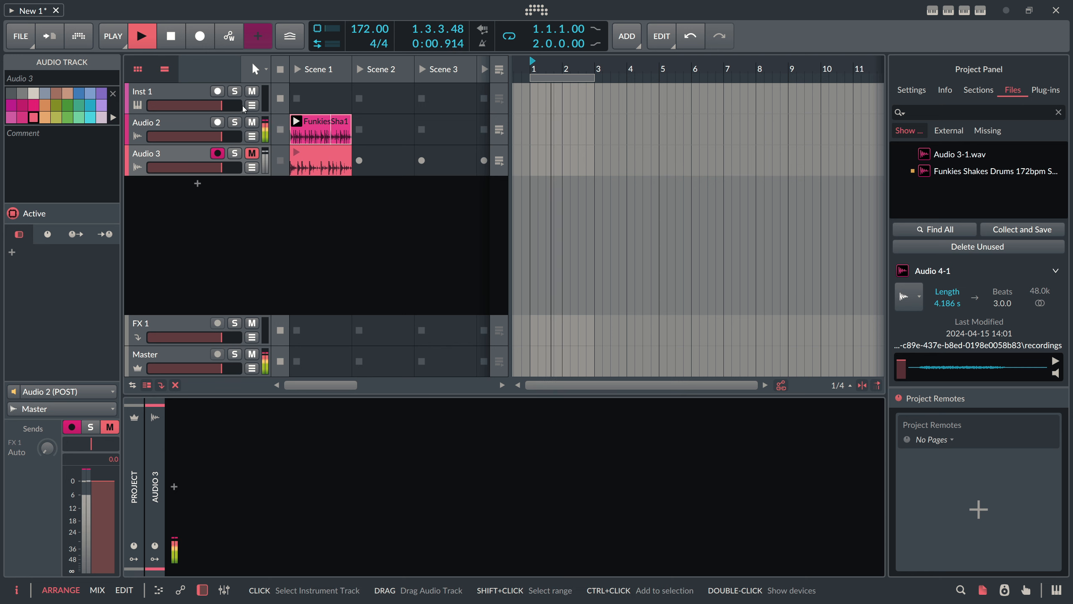
click(171, 36)
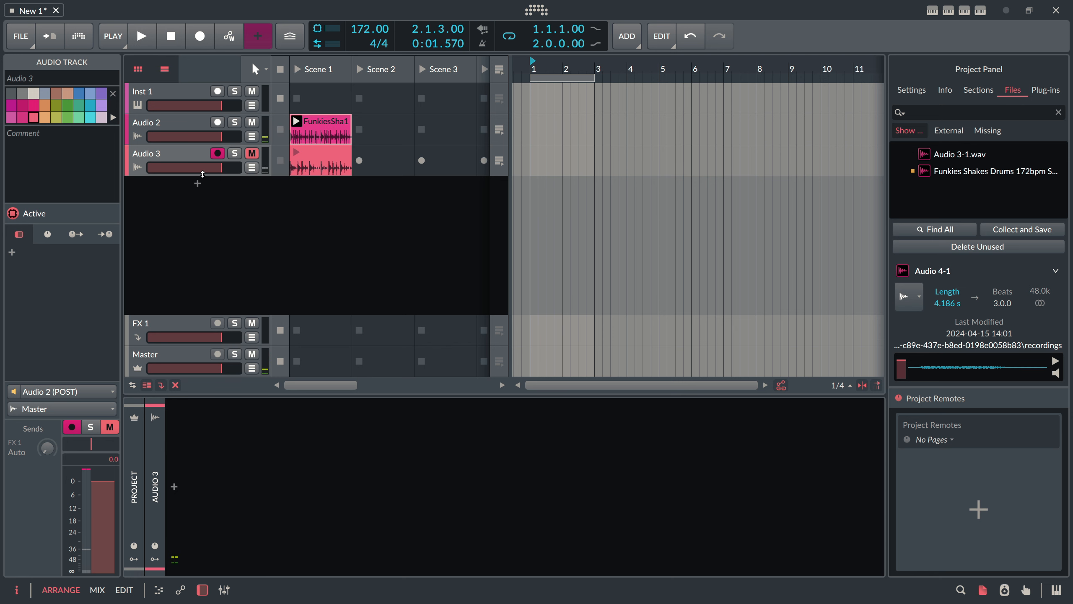
- Add an instrument track with the Sampler device below Audio 3
double_click(197, 189)
text(sa)
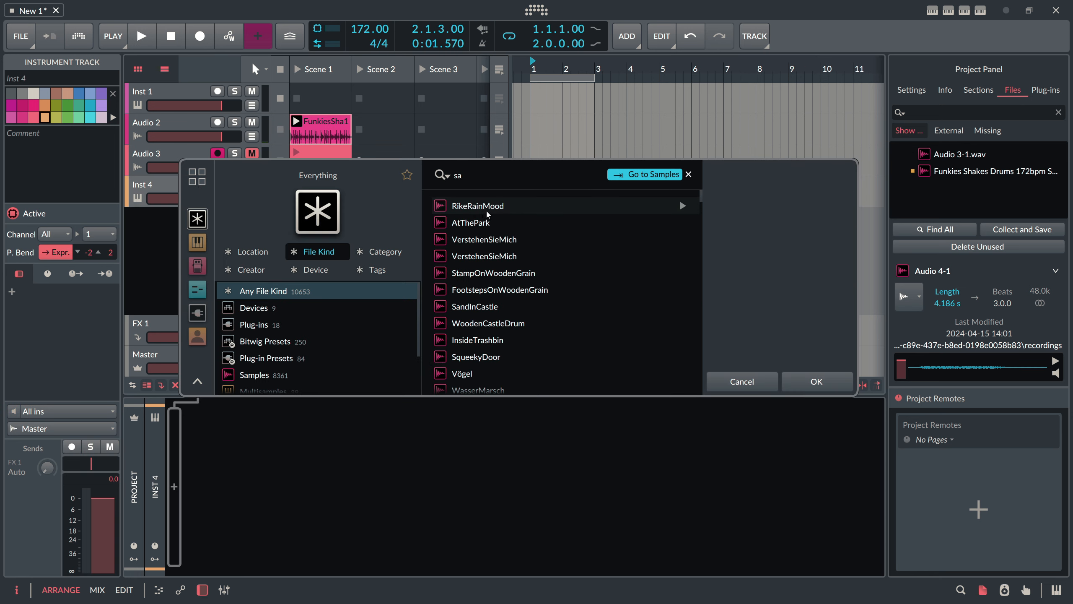
text(mpler)
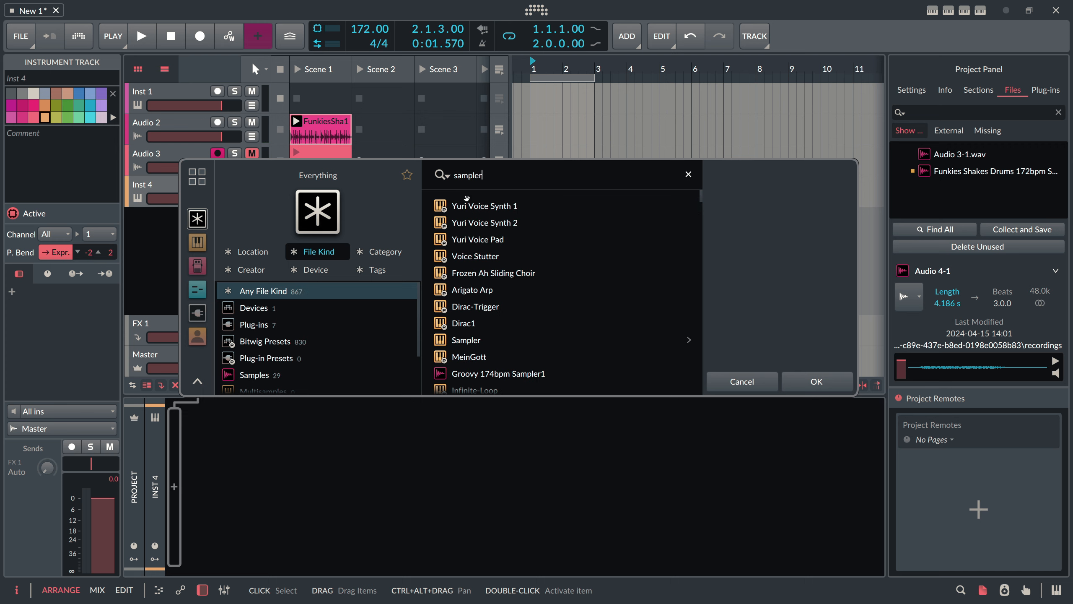
double_click(495, 343)
- Load the recorded Audio 3-1.wav from the project files into the Sampler
click(322, 162)
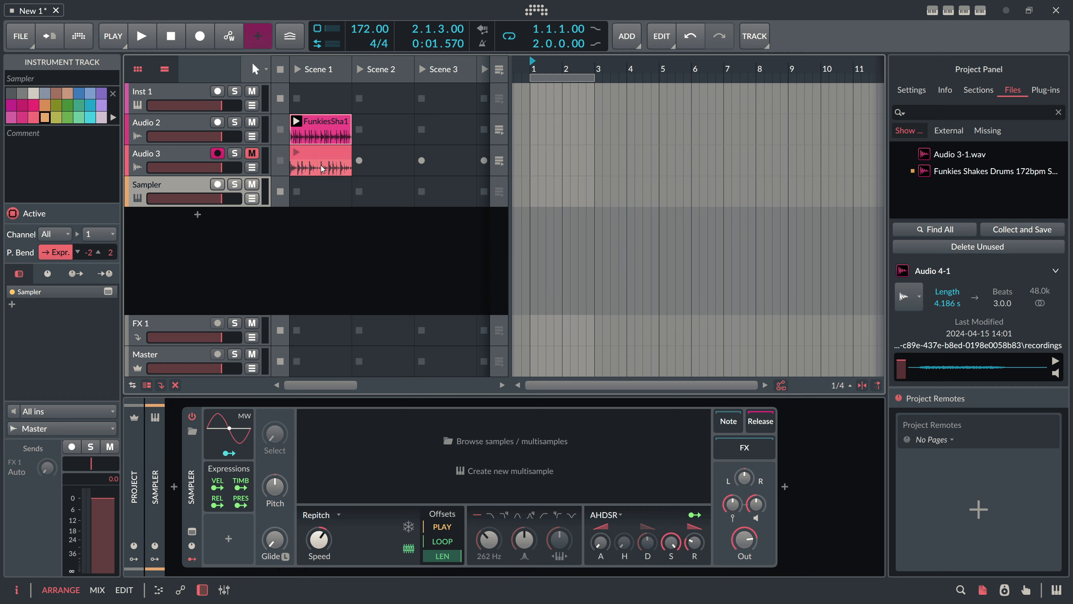
mouse_move(960, 160)
drag(960, 160, 455, 496)
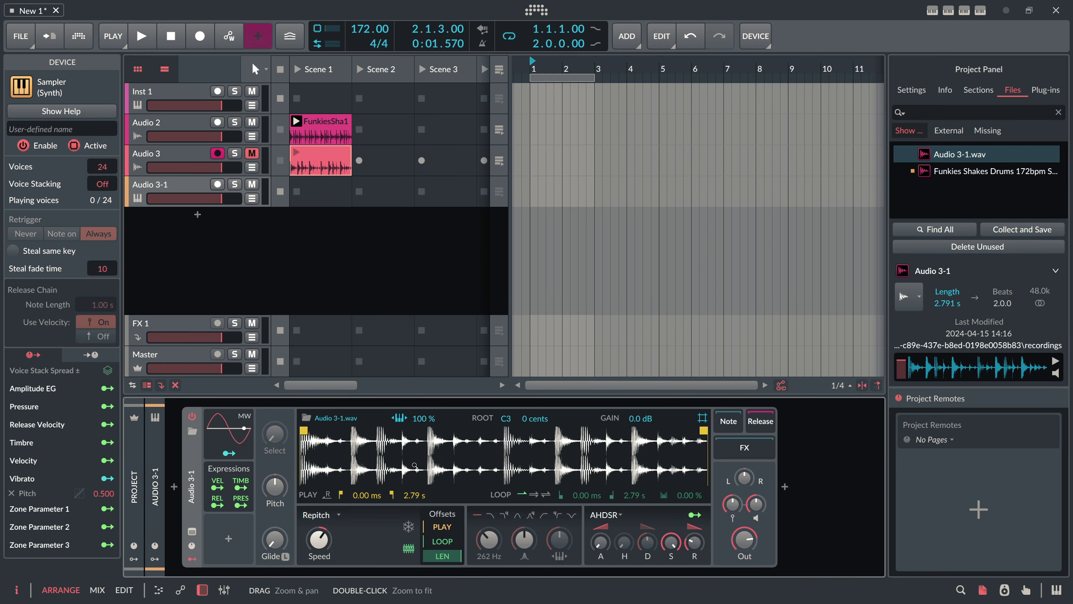
- Delete the Sampler's vibrato and Expressions modulators and hide the empty modulator slots
click(222, 424)
key(Delete)
click(225, 470)
key(Delete)
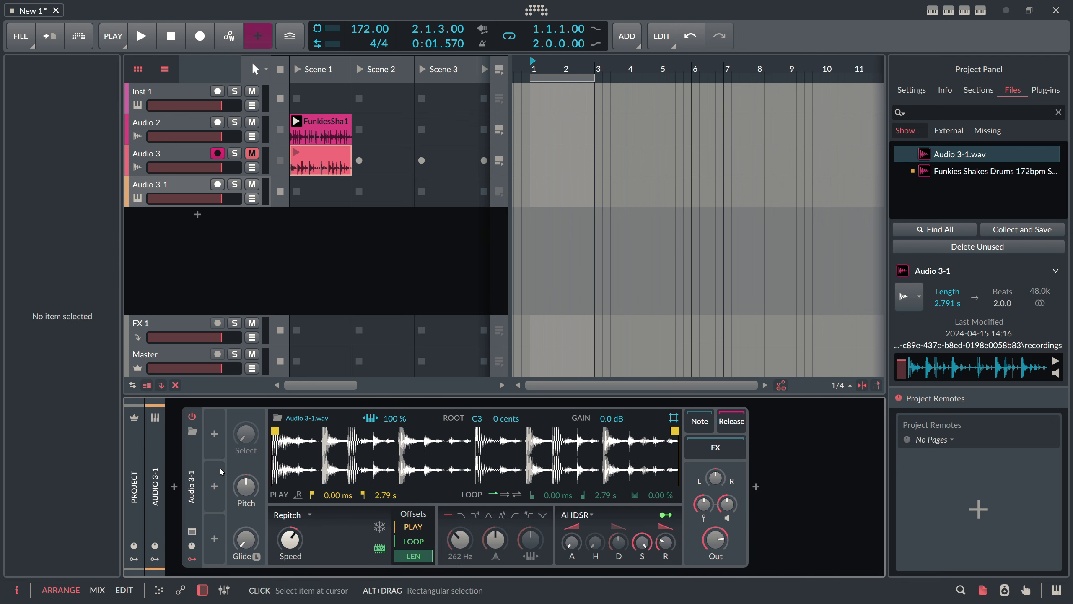
click(193, 559)
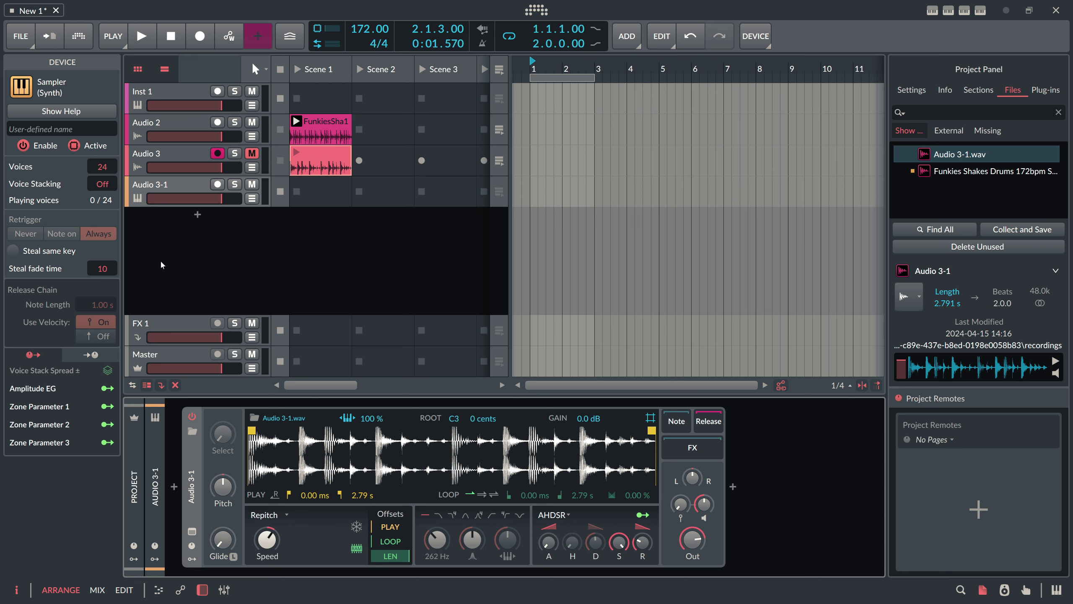
- Set the Sampler's voices to Mono in Digi mode and arm its track for recording
drag(105, 168, 105, 230)
click(218, 184)
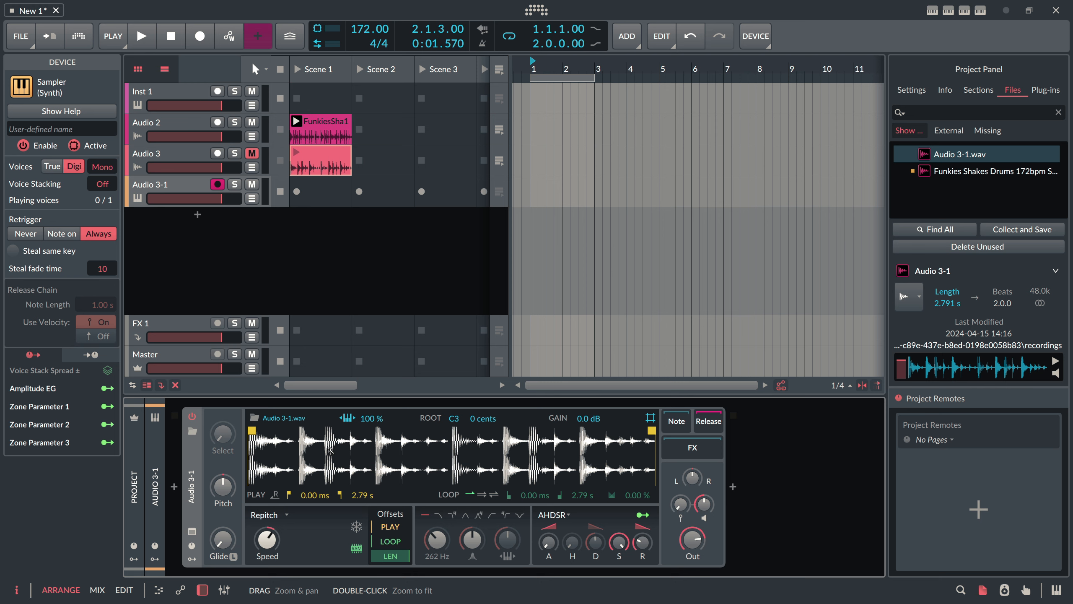
- Set the audio event mode of the Funkies Shakes clip on Audio 2 to Repitch
click(329, 134)
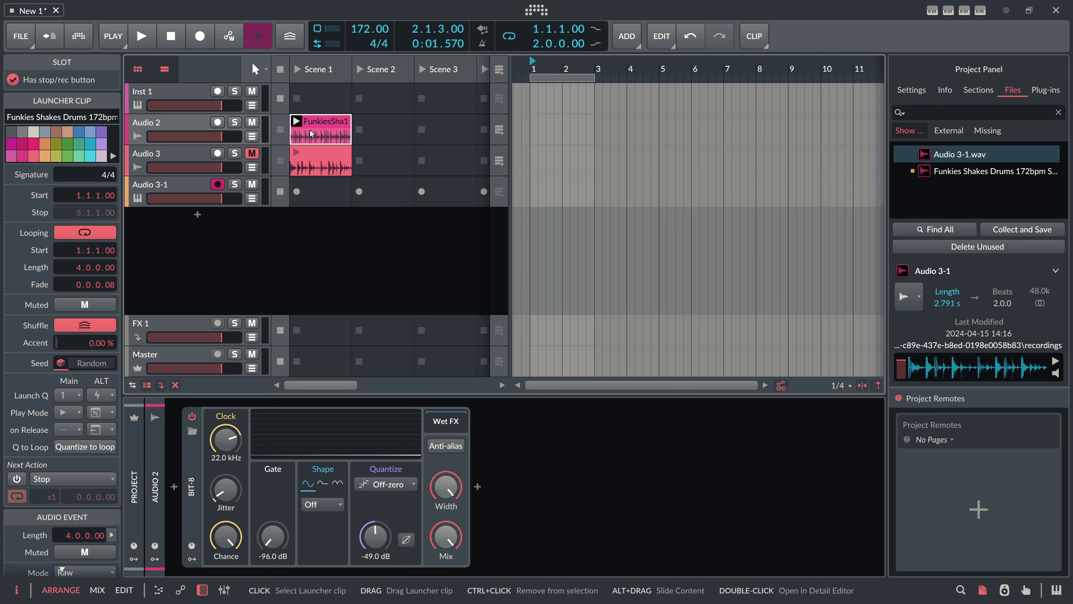
scroll(91, 426, down, 5)
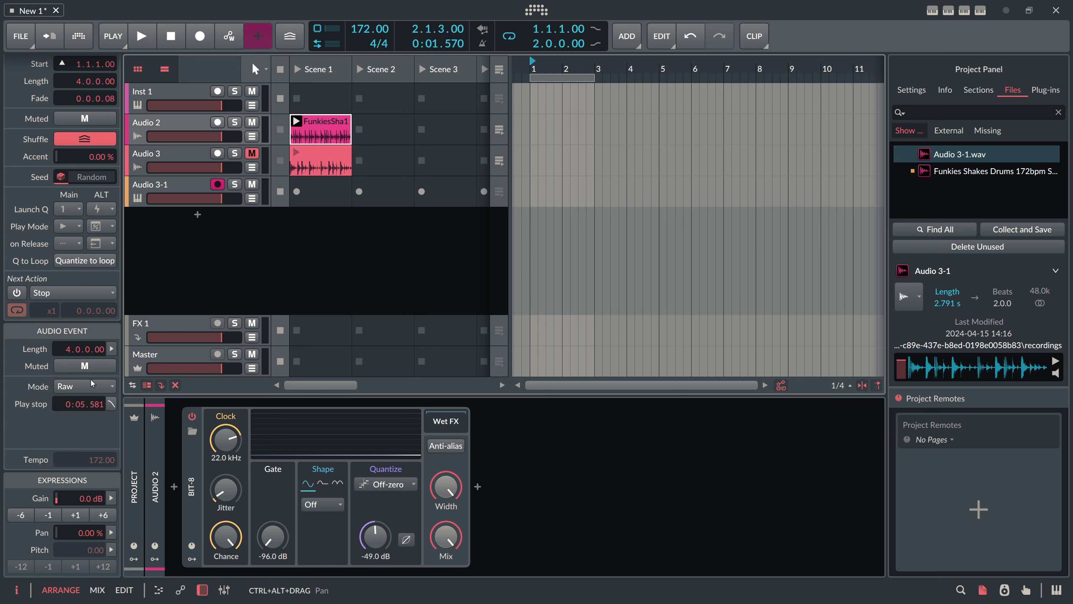
click(84, 385)
click(103, 363)
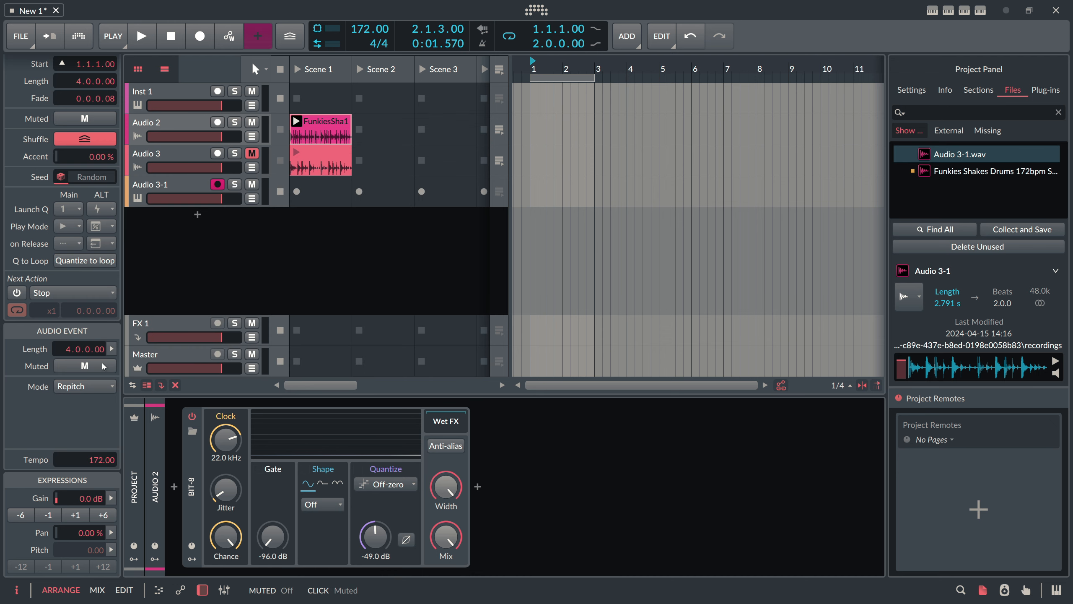
- Set the event tempo of the Funkies Shakes clip on Audio 2 to 85 and play it back
mouse_move(96, 462)
mouse_down()
mouse_move(97, 472)
mouse_move(97, 463)
mouse_up()
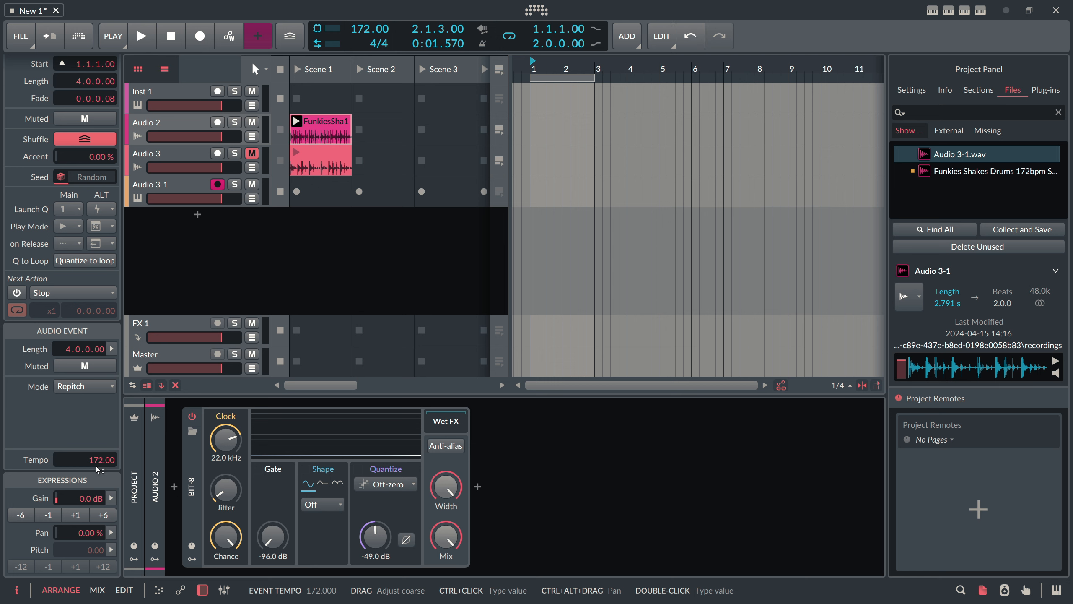
double_click(99, 463)
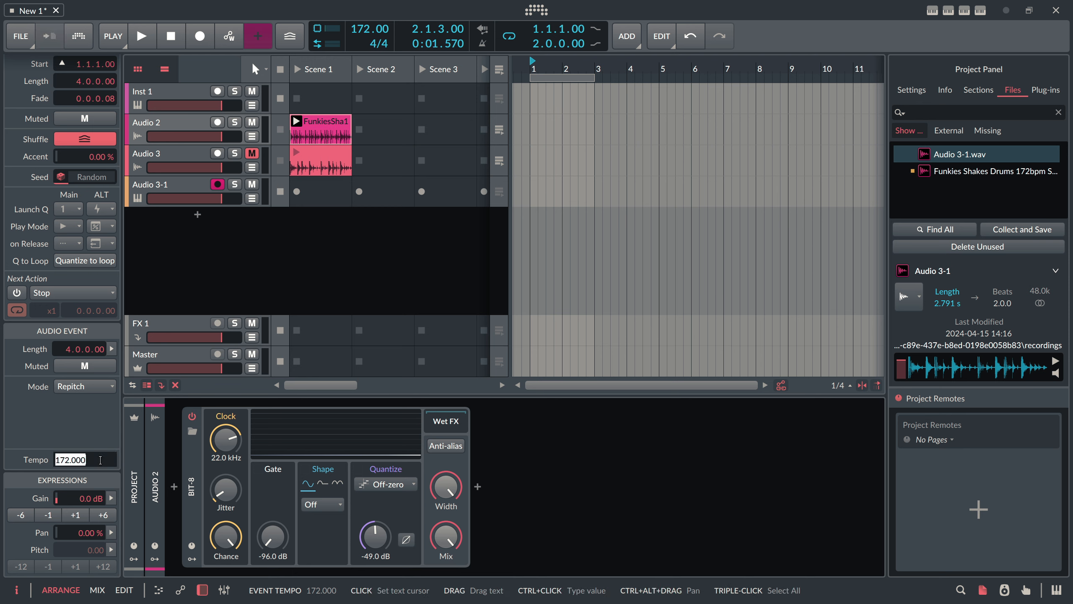
text(85)
key(Return)
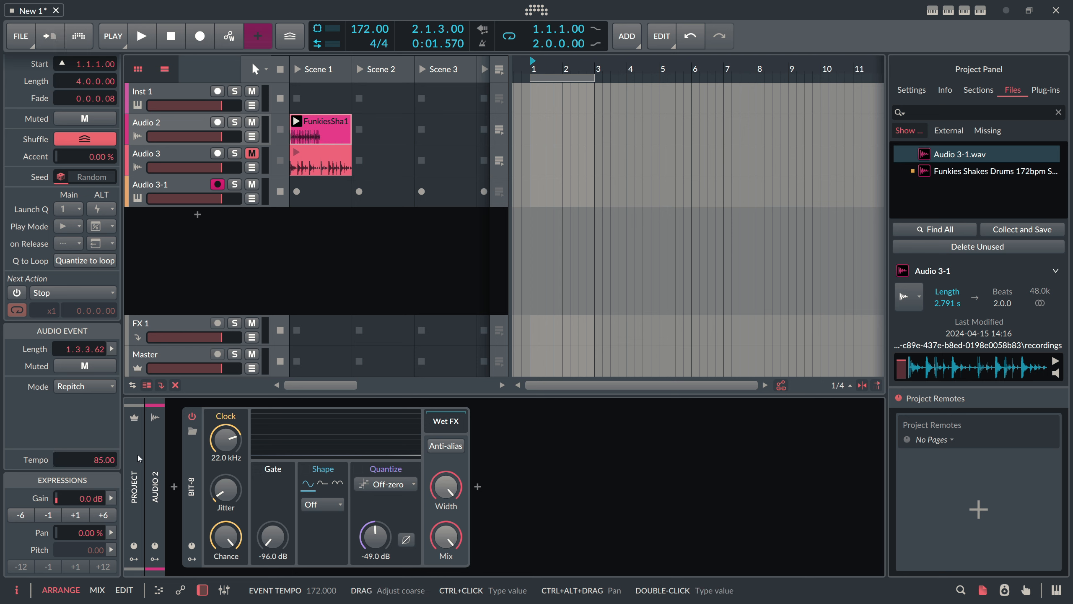
key(space)
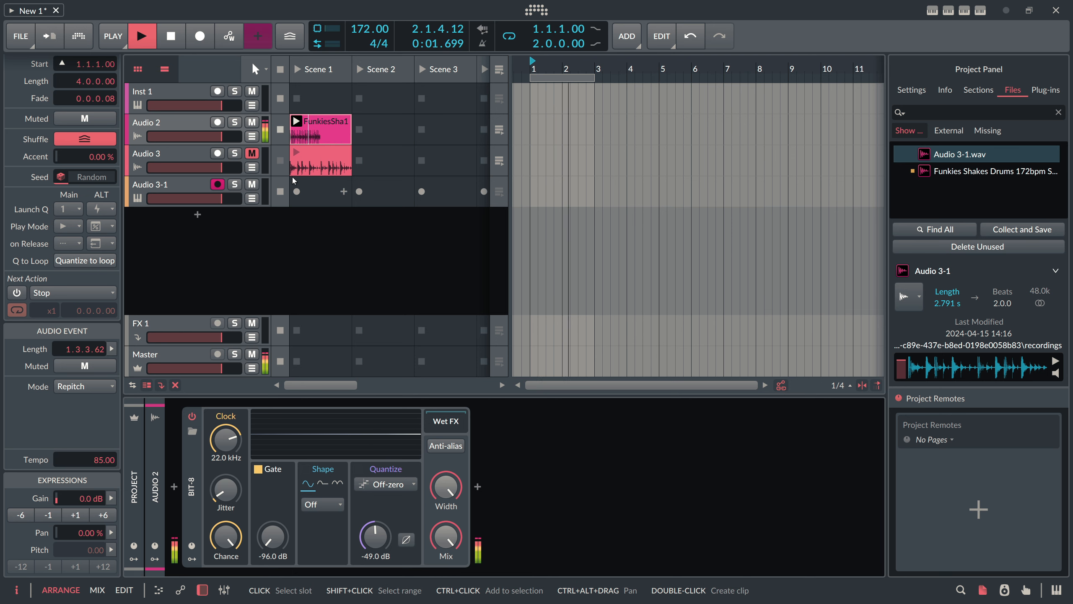
key(space)
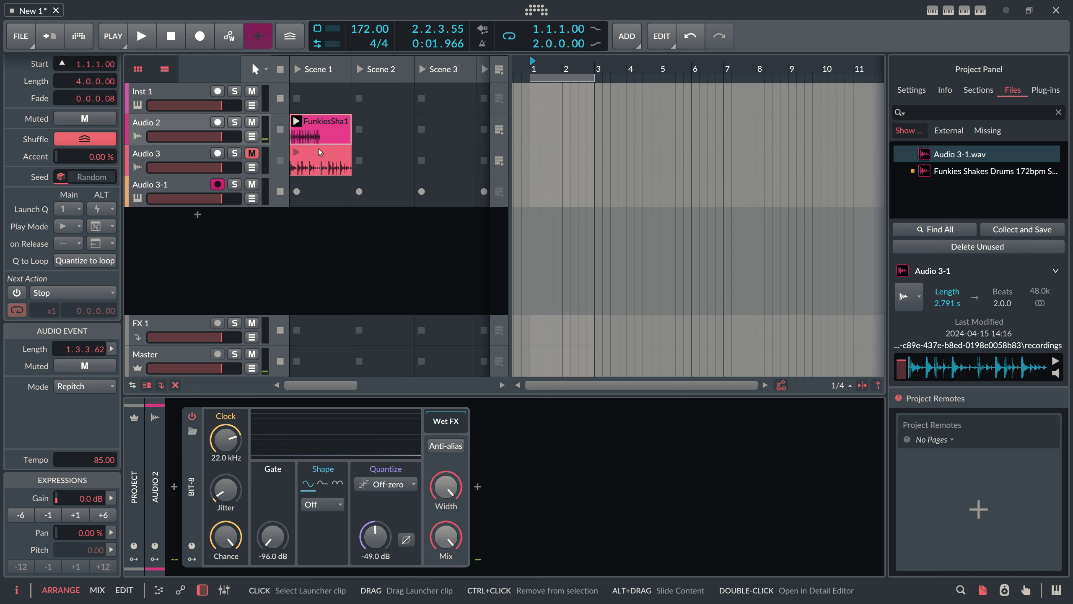
- Delete the recorded clip on Audio 3 and the Audio 3-1 Sampler track
click(315, 168)
key(Delete)
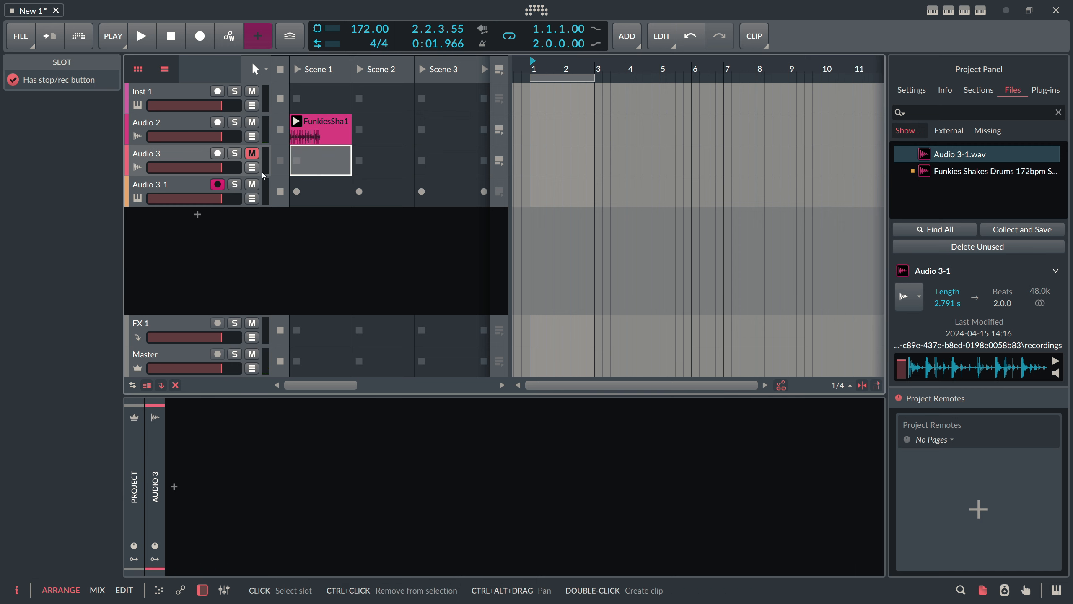
click(188, 185)
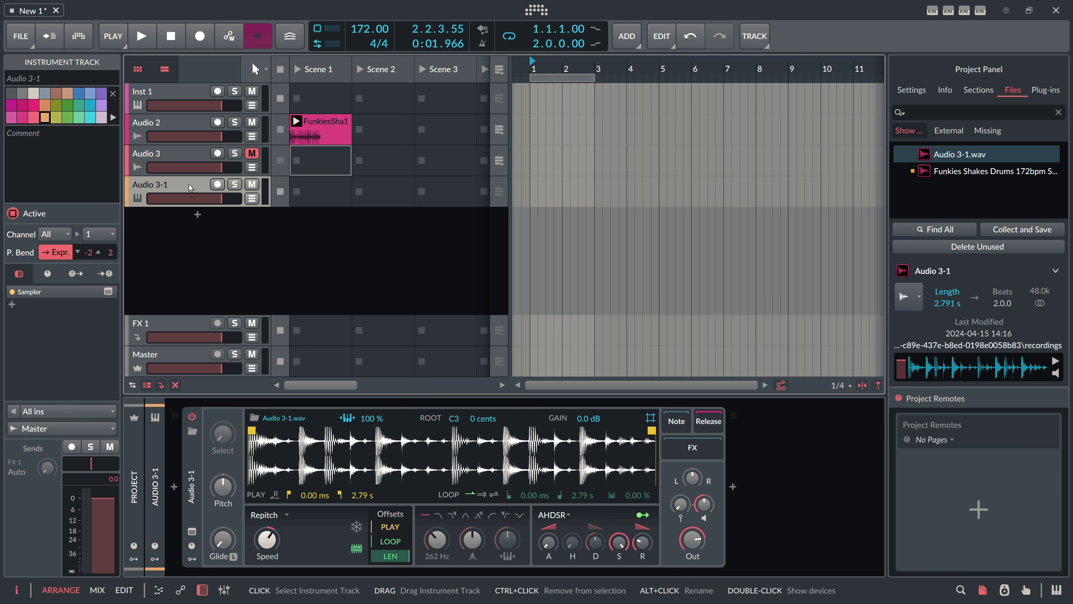
key(Delete)
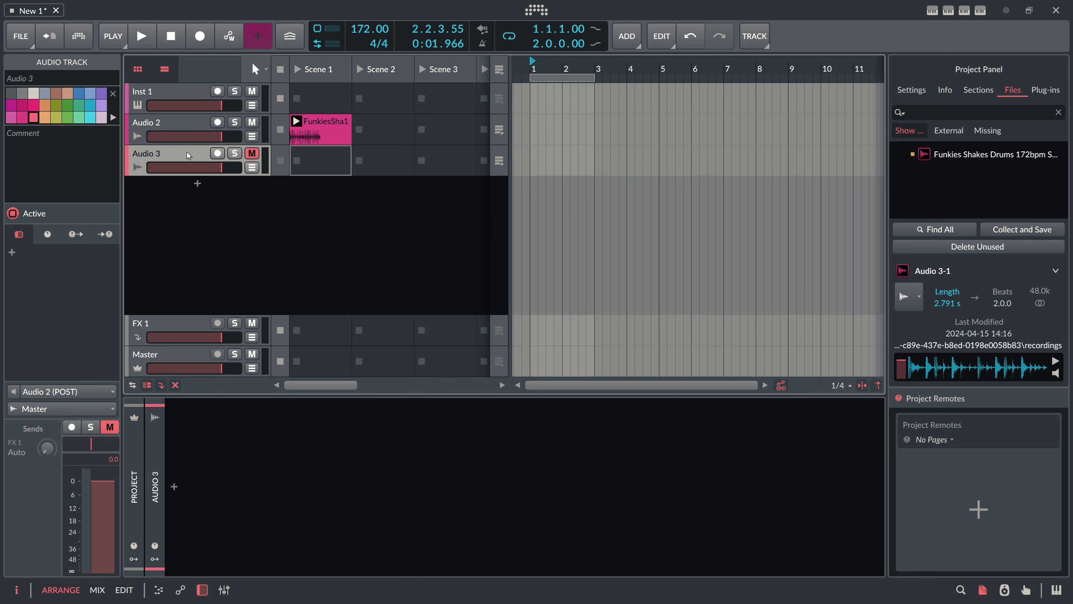
- Set the event tempo of the Funkies Shakes clip on Audio 2 to 86
click(296, 136)
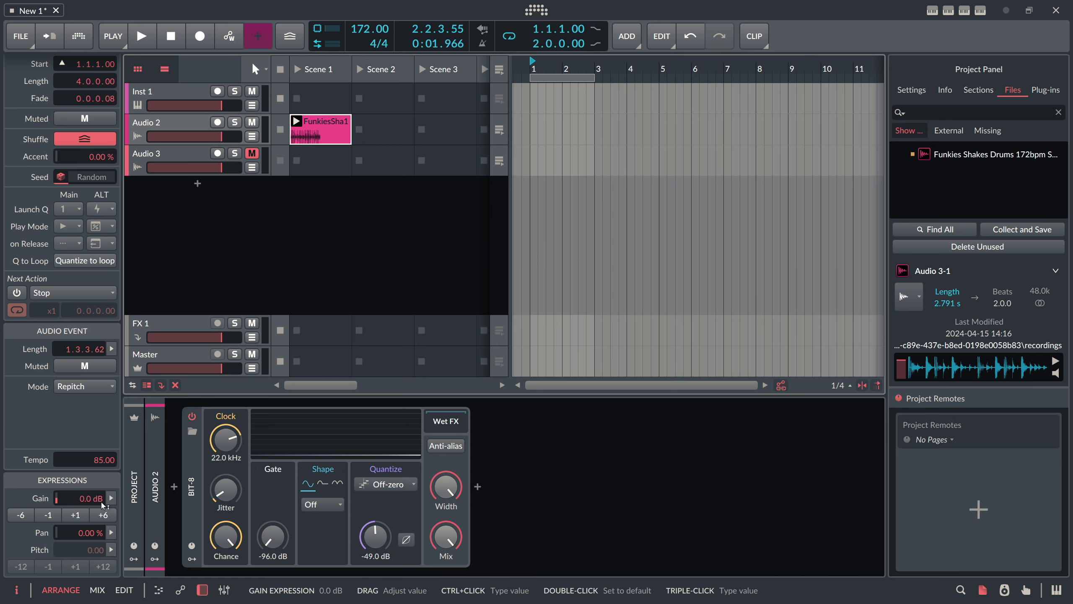
ctrl+click(85, 459)
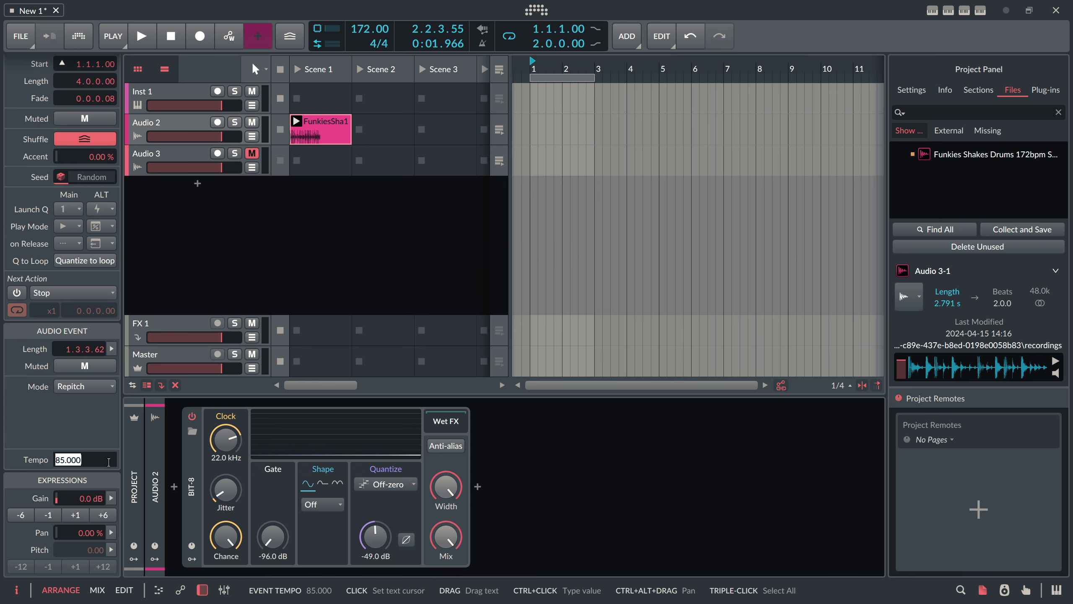
text(86)
key(Return)
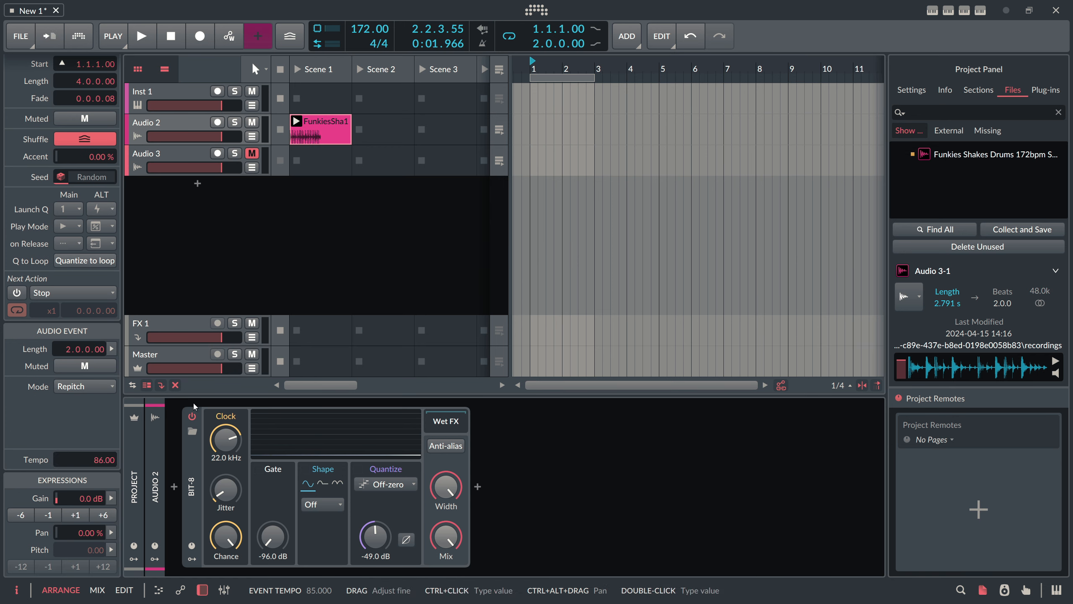
- Arm Audio 3 and record the sped-up drum loop from Audio 2 into its Scene 1 slot as a one-bar clip
click(206, 128)
click(195, 155)
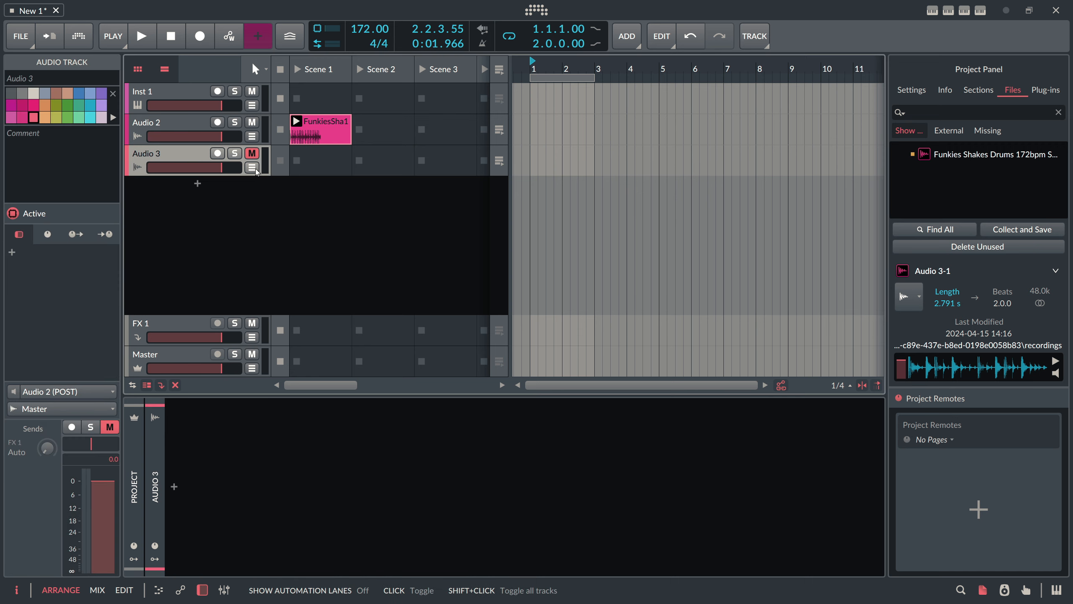
click(217, 153)
click(295, 160)
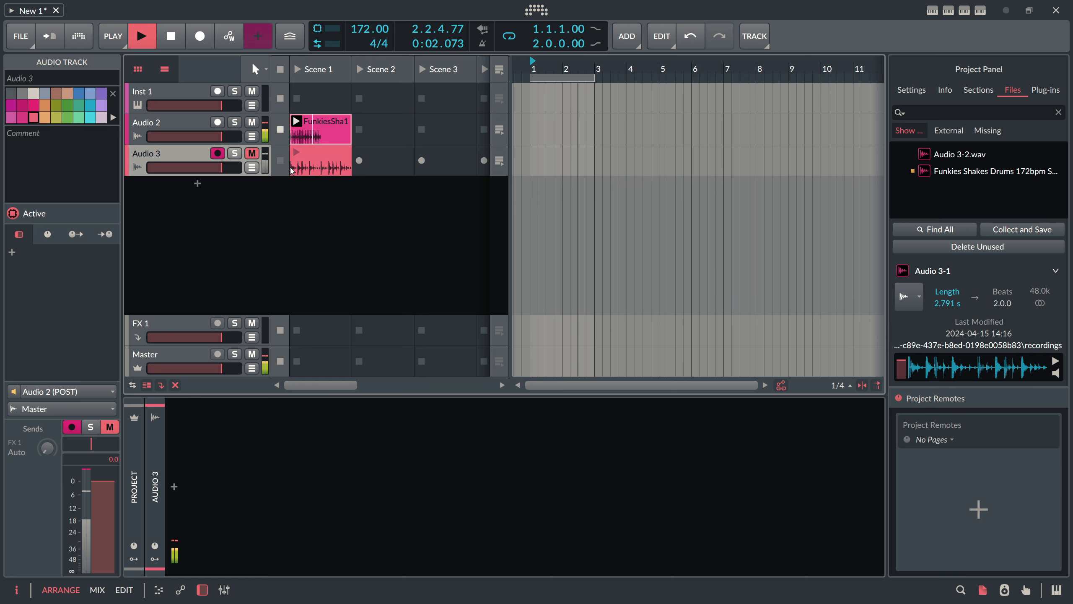
key(space)
click(316, 162)
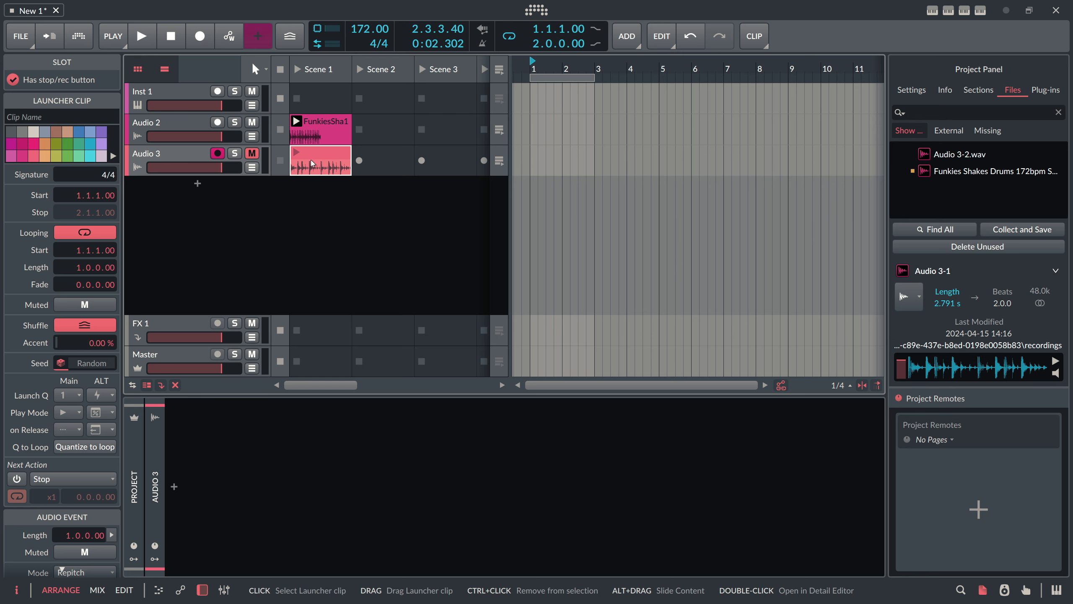
- Load the recorded Audio 3-2.wav from the project files into a Sampler on a new instrument track below Audio 3
click(201, 148)
click(169, 96)
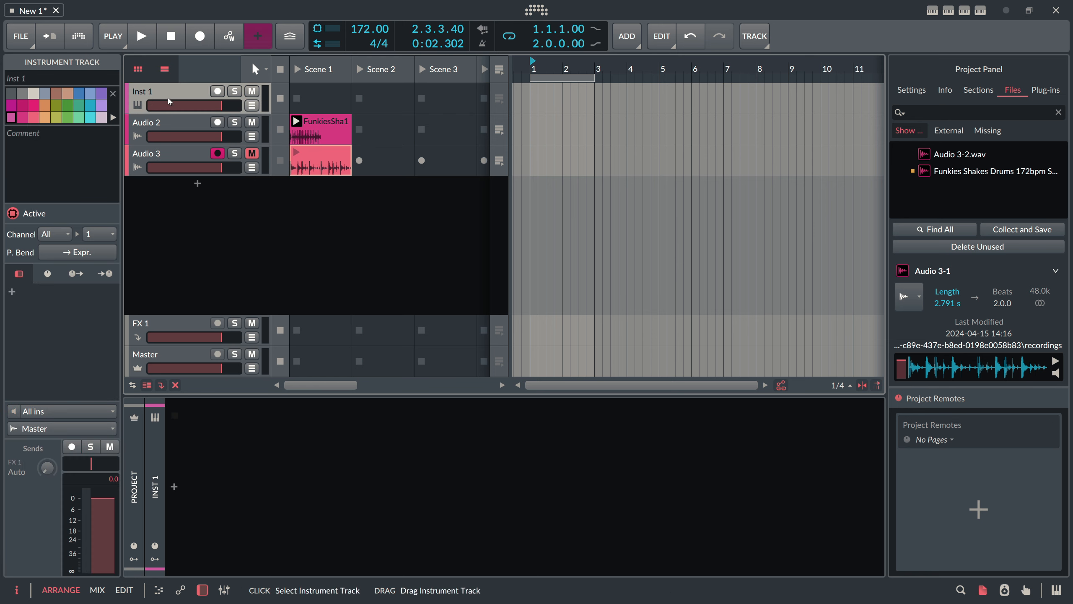
click(164, 151)
drag(959, 154, 255, 202)
drag(178, 195, 178, 194)
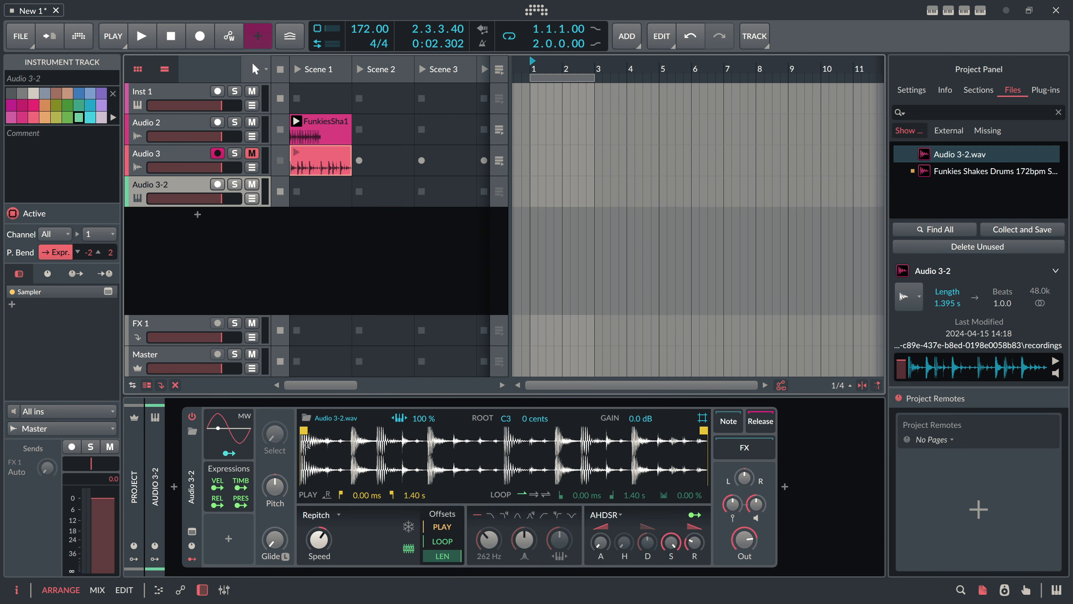
- Delete the new Sampler's vibrato and Expressions modulators and set its voices to Mono in Digi mode
click(231, 476)
key(Delete)
click(193, 462)
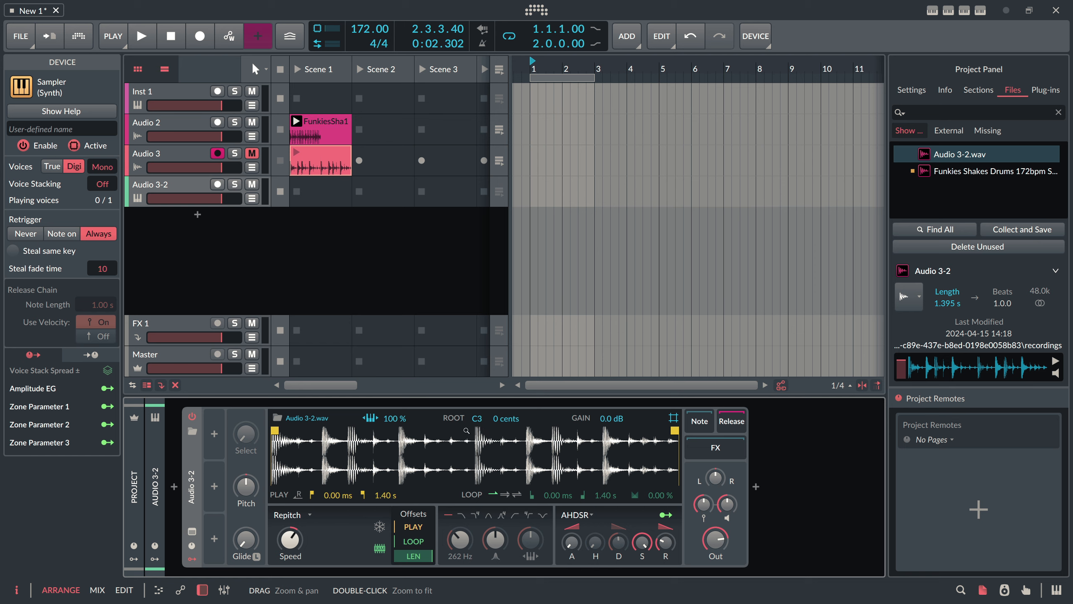
- Arm the Audio 3-2 Sampler track for recording and delete the Audio 3 track
click(218, 184)
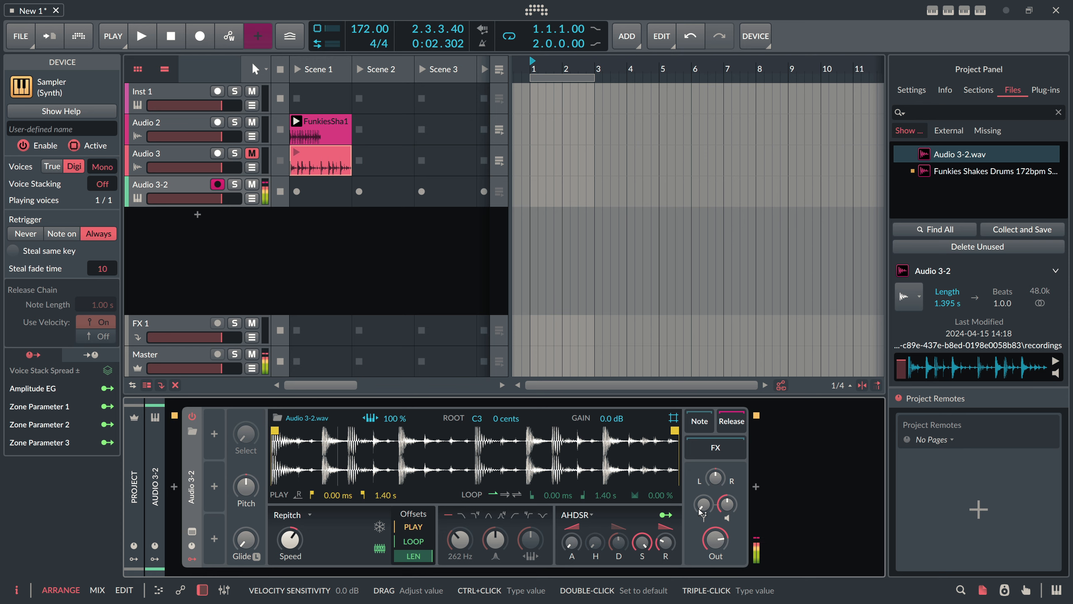
click(177, 165)
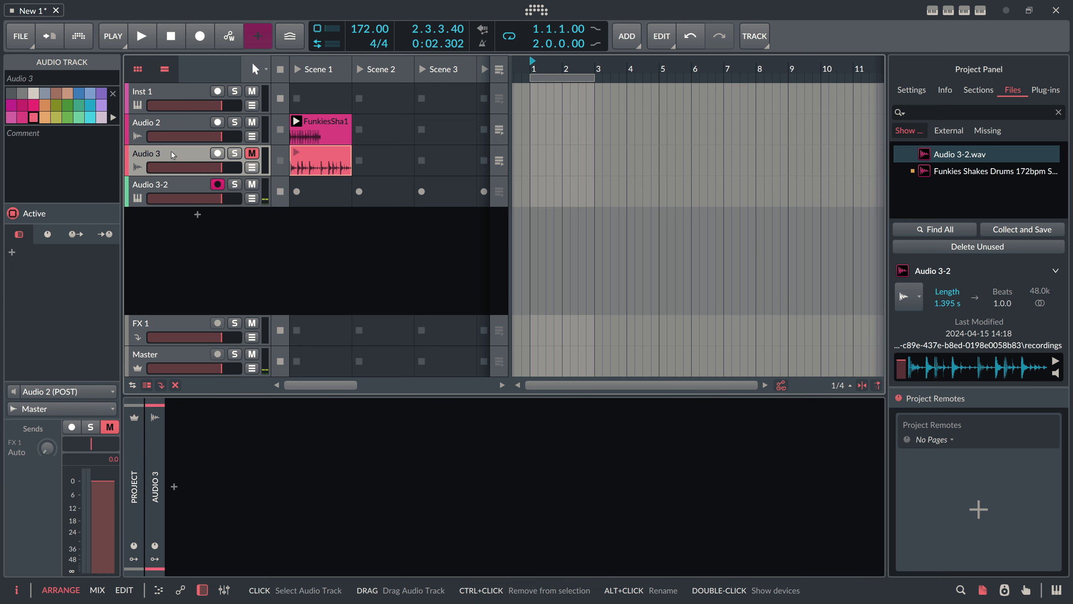
key(Delete)
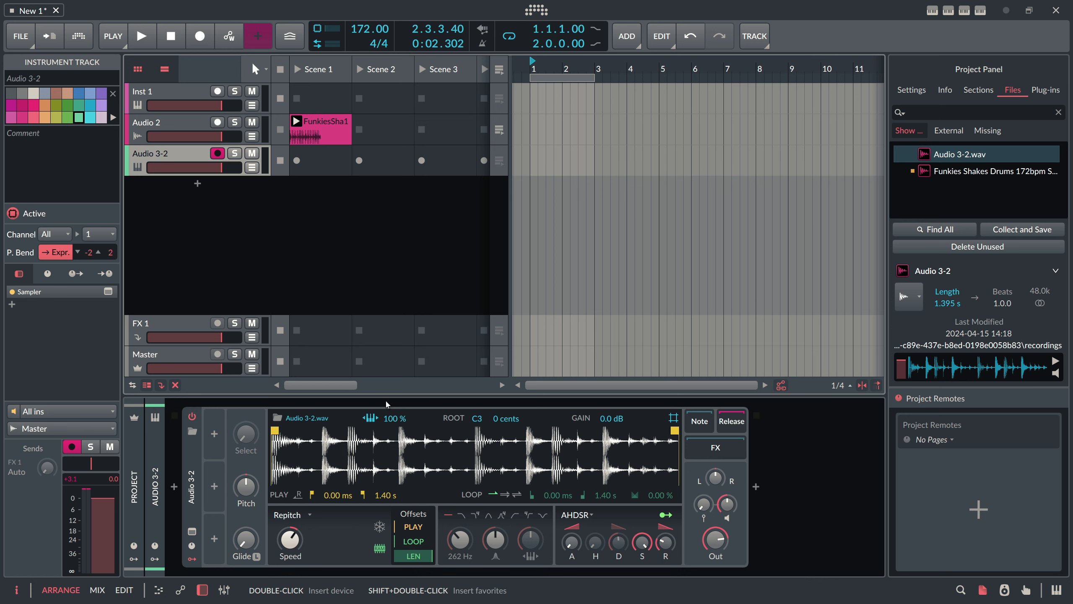
- Create a one-bar clip at bar 1 of the Audio 3-2 track and fill its whole length with a C2 note
double_click(546, 160)
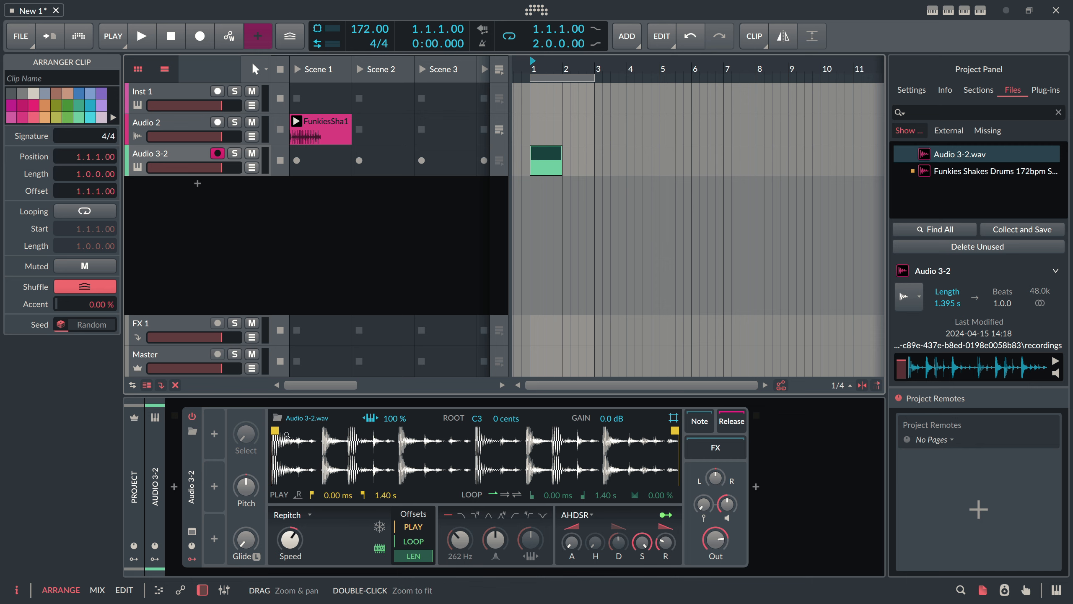
double_click(546, 158)
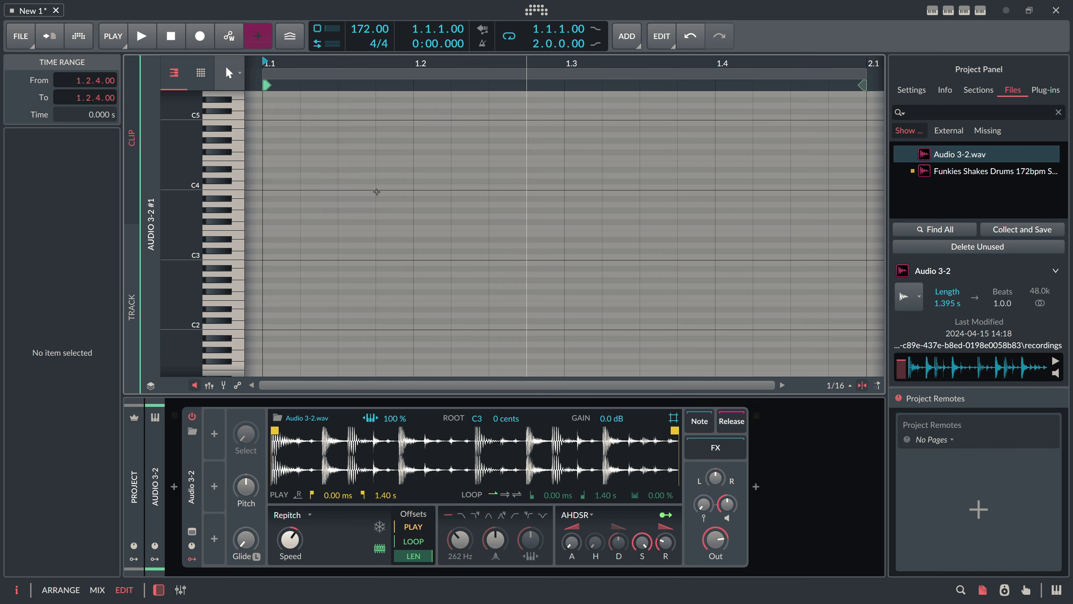
double_click(274, 257)
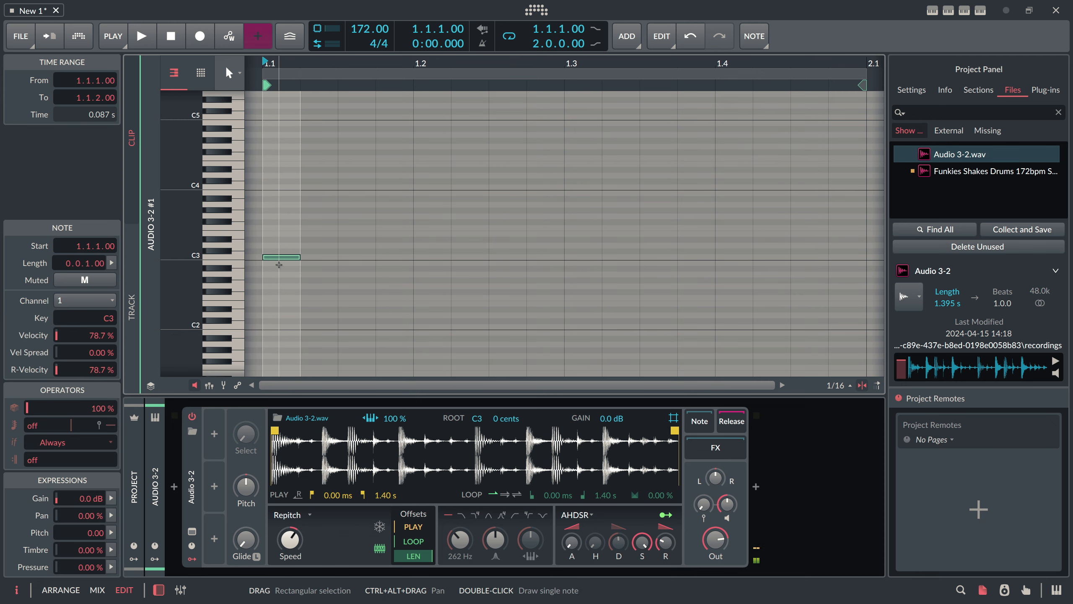
click(278, 264)
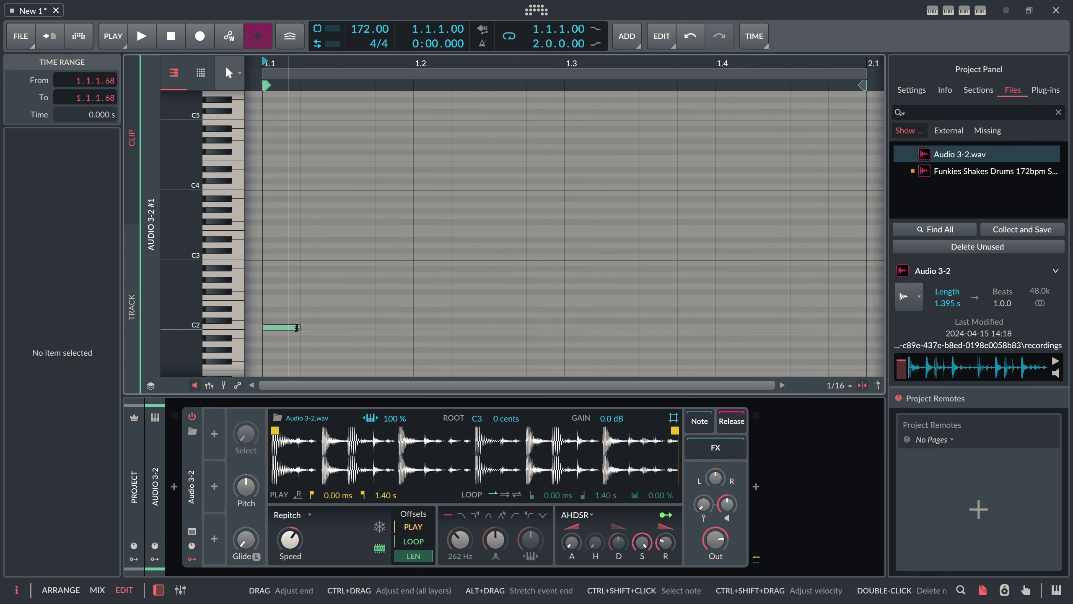
drag(300, 327, 651, 336)
drag(855, 335, 854, 335)
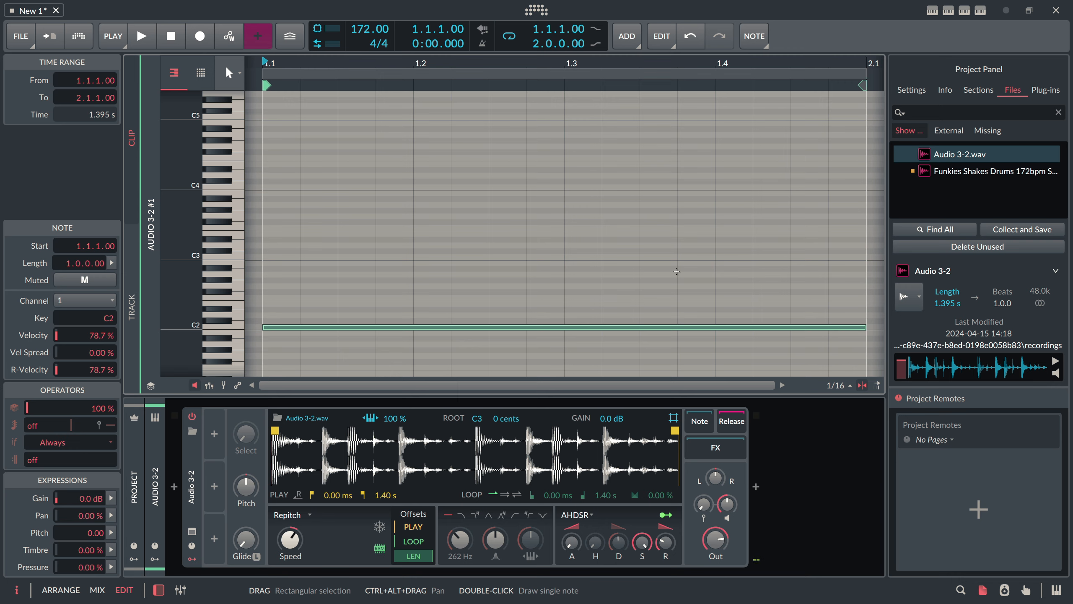
- Play back the C2 note clip on Audio 3-2 in the arrangement and check the Funkies Shakes clip on Audio 2
key(space)
key(Tab)
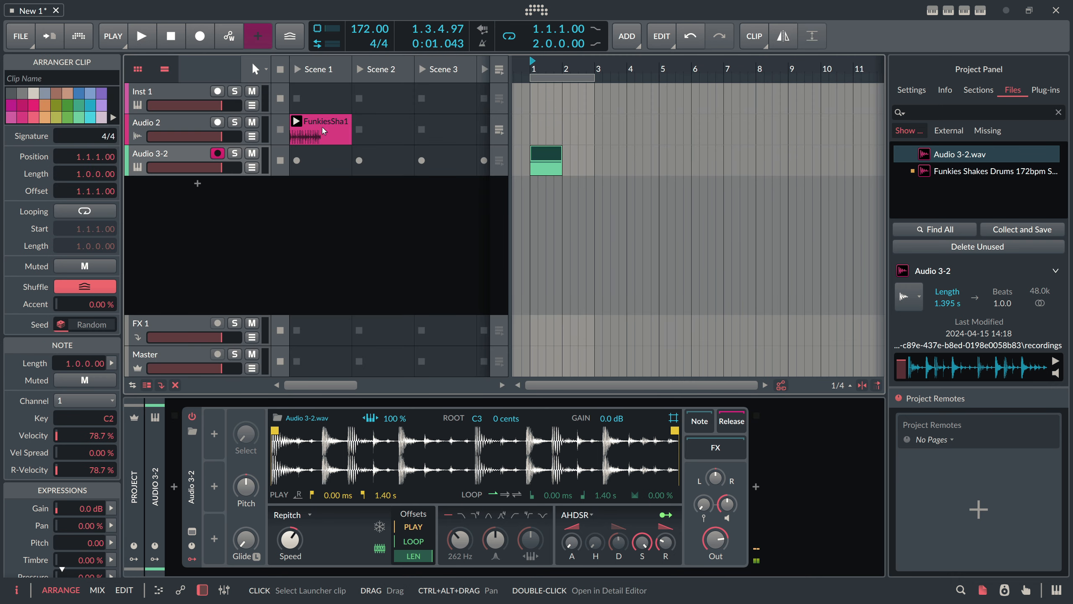
click(322, 132)
key(space)
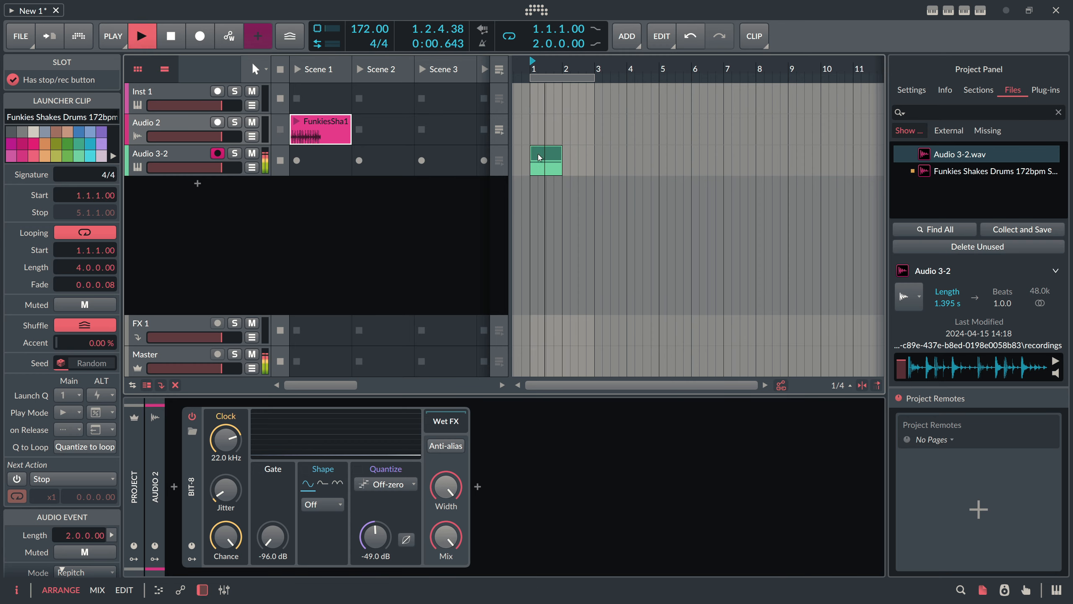
key(Tab)
key(space)
key(Tab)
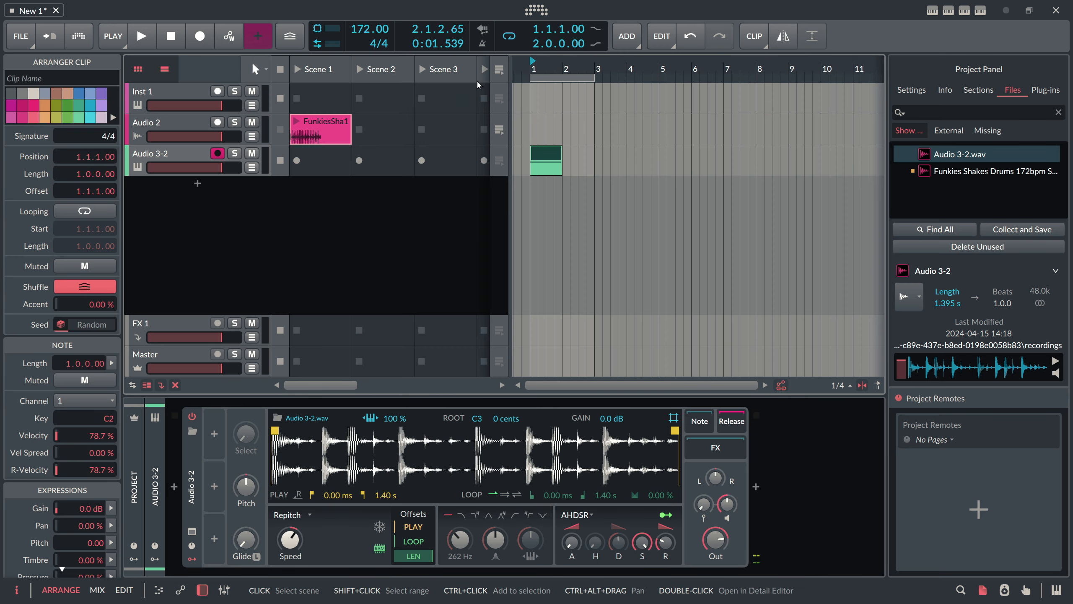
- Extend the Audio 3-2 clip and its C2 note to two bars and play the result
key(Tab)
key(space)
drag(477, 76, 587, 83)
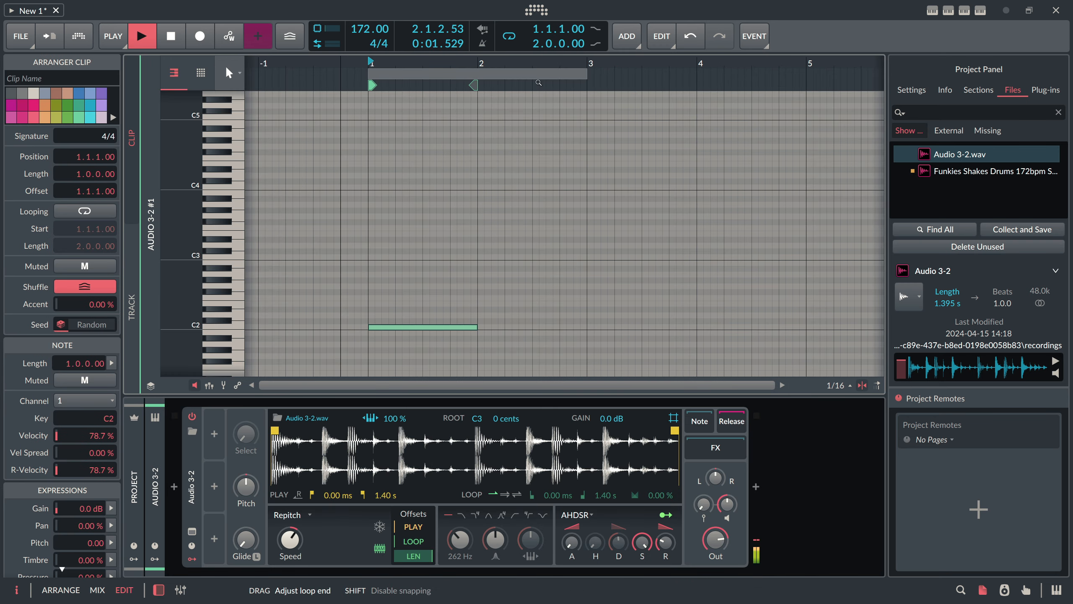
key(space)
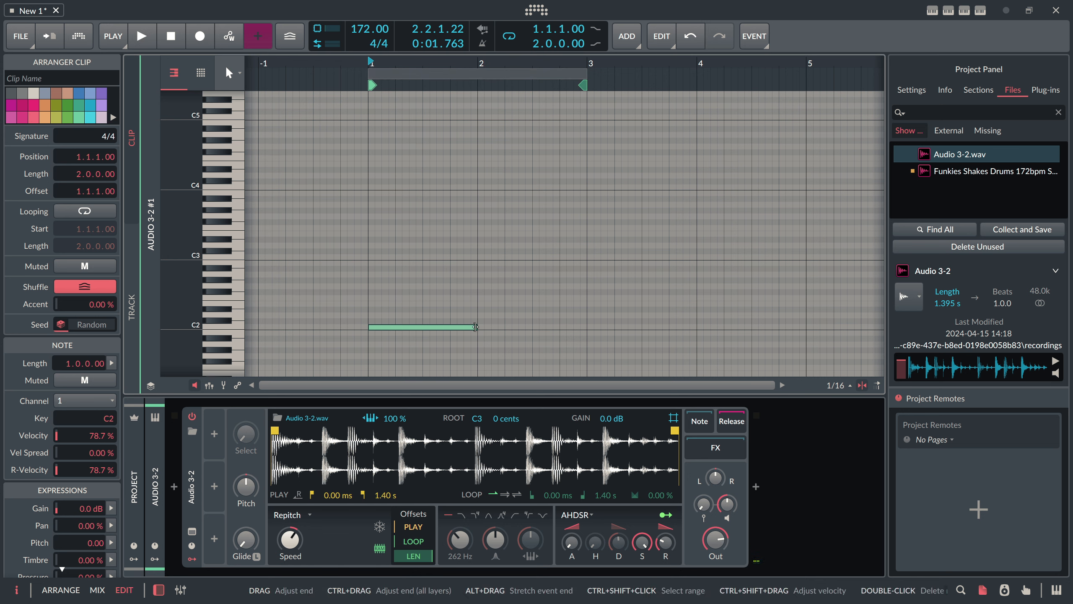
drag(476, 326, 584, 332)
key(space)
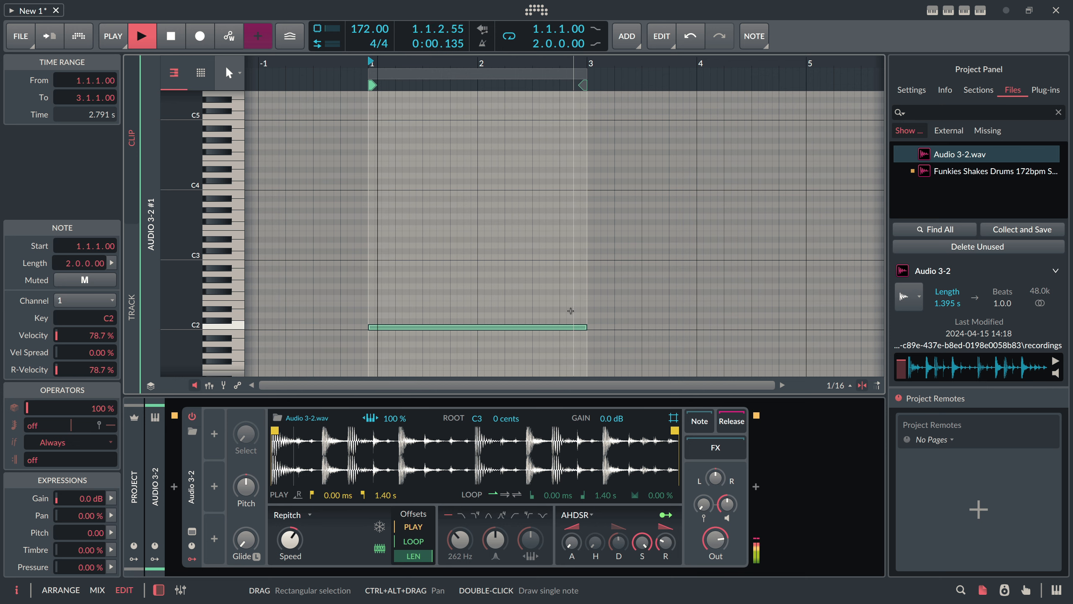
key(space)
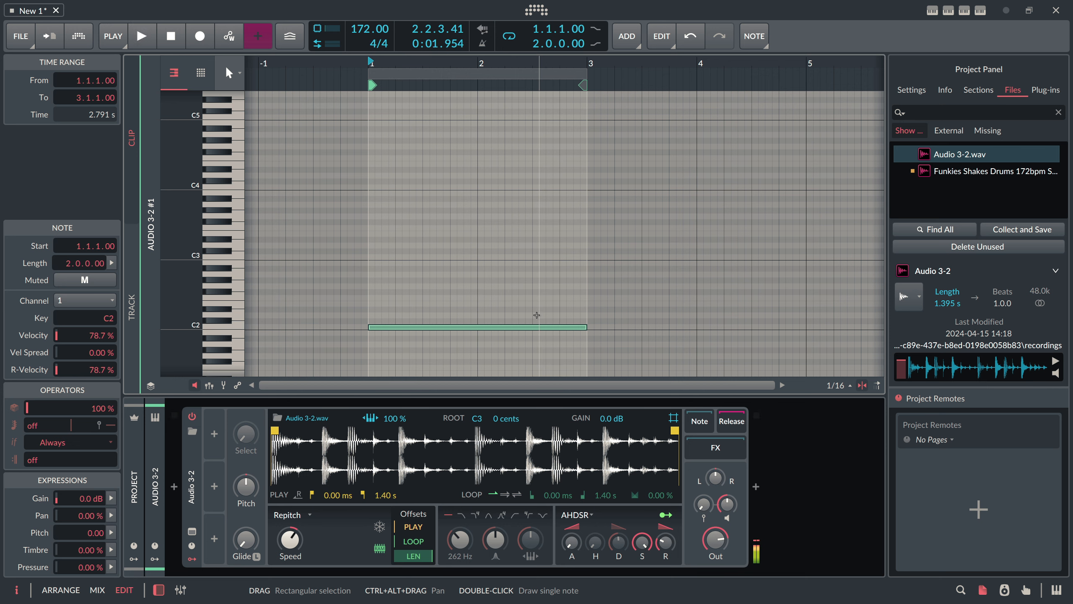
- Add a Pitch-12 modulator to the Audio 3-2 Sampler and play back the clip
click(215, 433)
text(pitch)
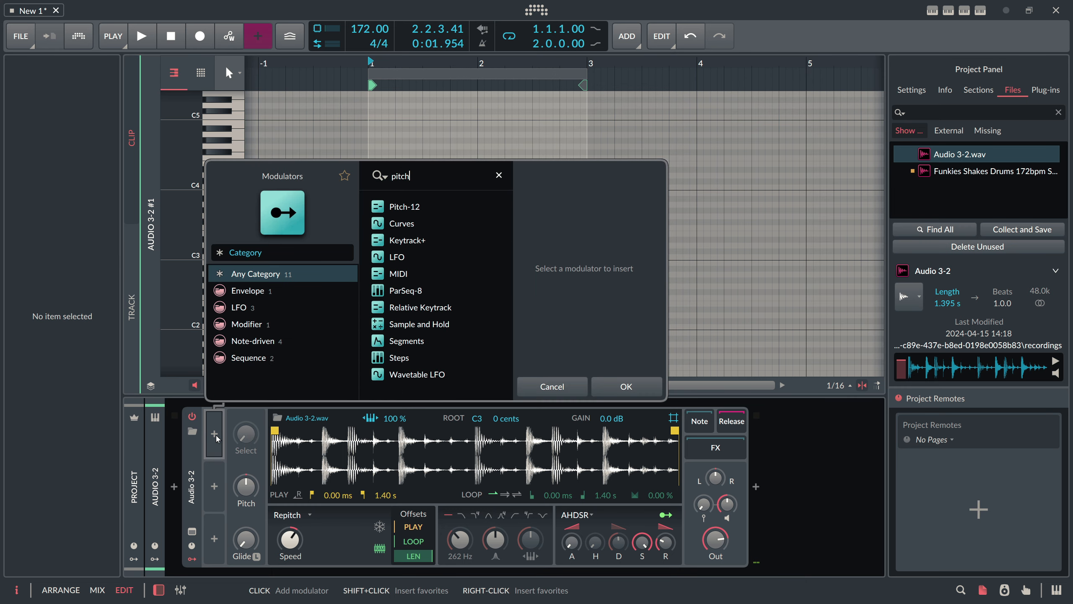
key(Down)
key(Return)
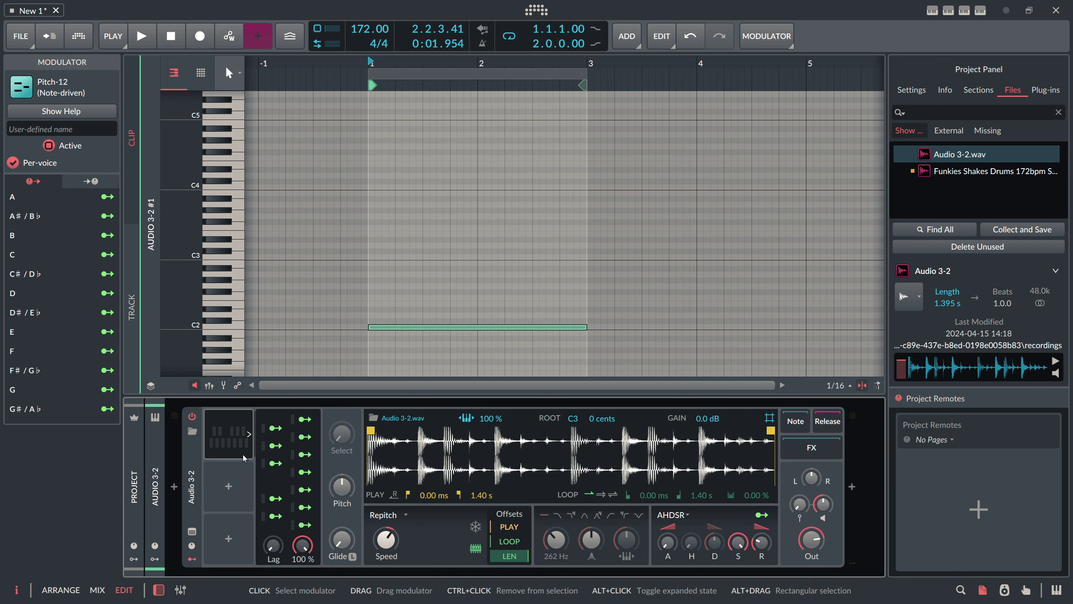
key(space)
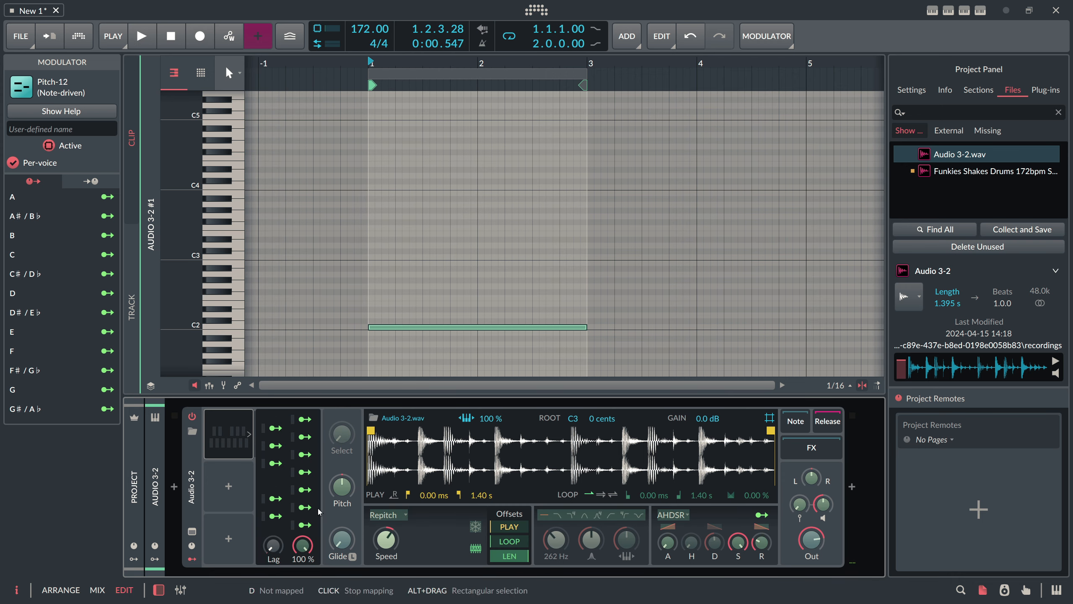
- Shorten the C2 note so that it ends at 1.3.3 in the two-bar clip, and audition its length
drag(586, 328, 410, 331)
key(space)
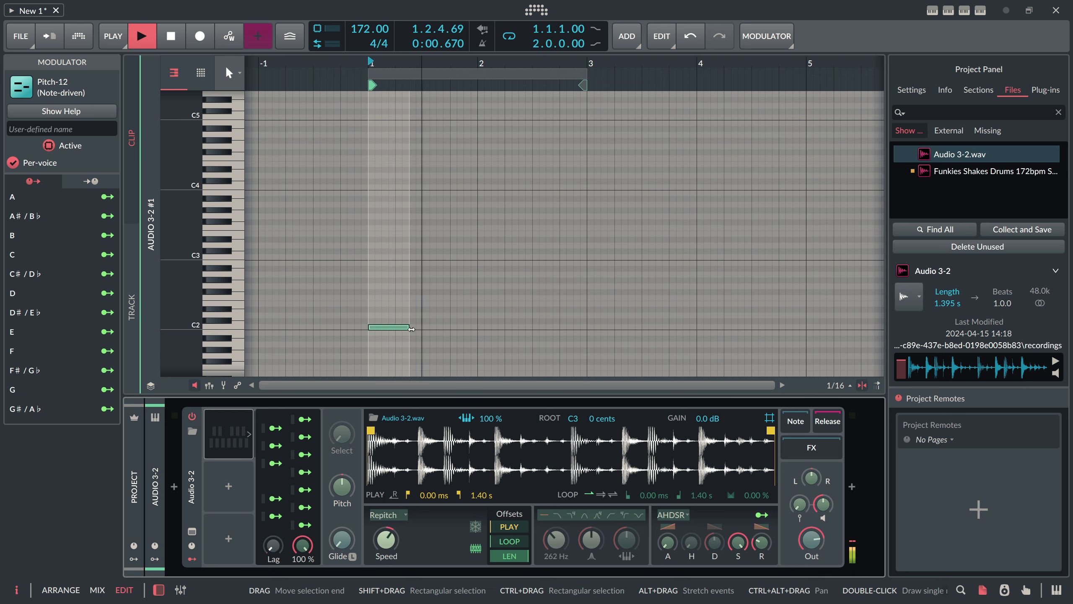
key(space)
key(space)
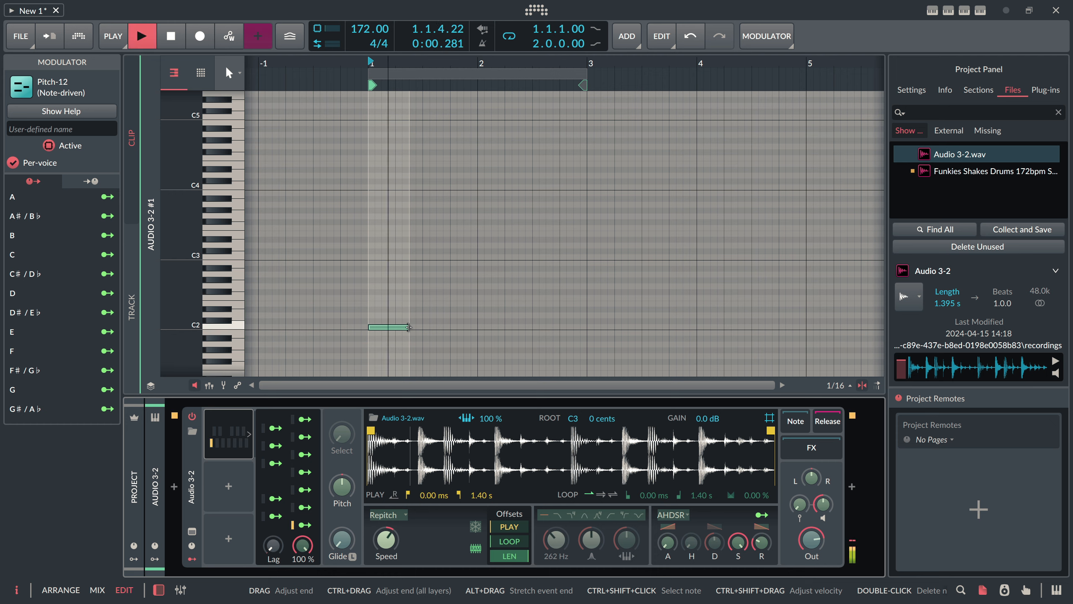
key(space)
drag(409, 326, 428, 333)
key(space)
key(space)
- Duplicate the C2 note directly behind itself and raise the copy to D2
key(ctrl+d)
key(Up)
key(Up)
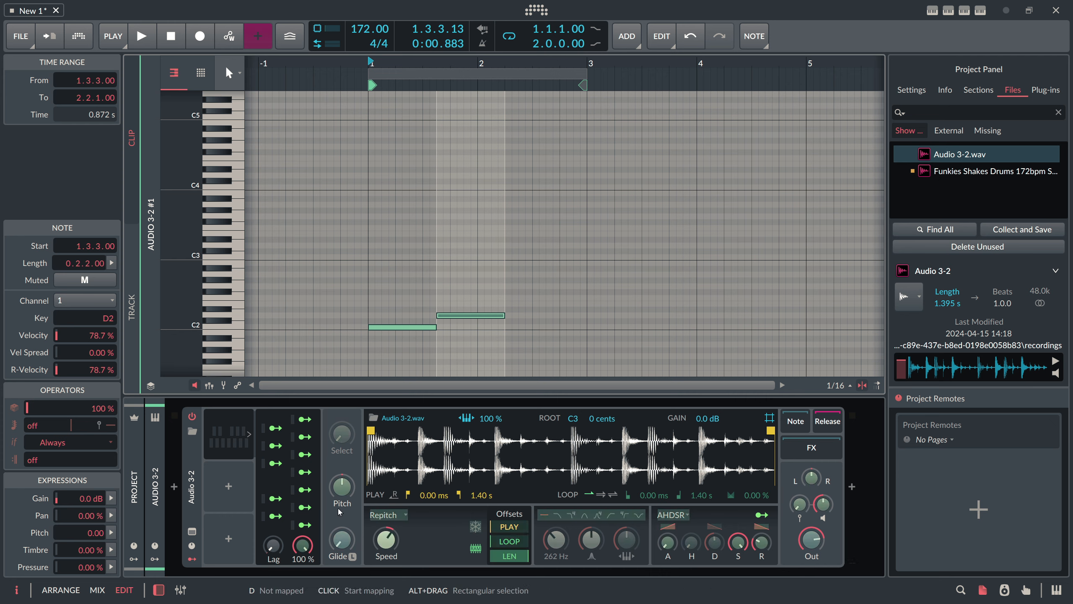
- Play back the two notes and map the Pitch-12 D output to Sampler's Play position offset at about 12%
key(space)
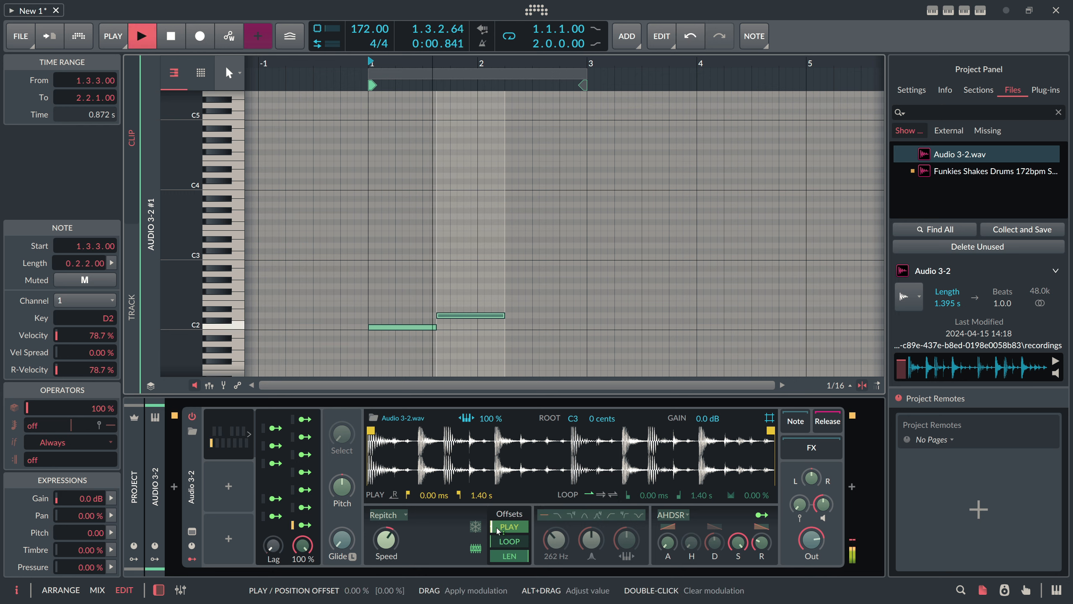
key(space)
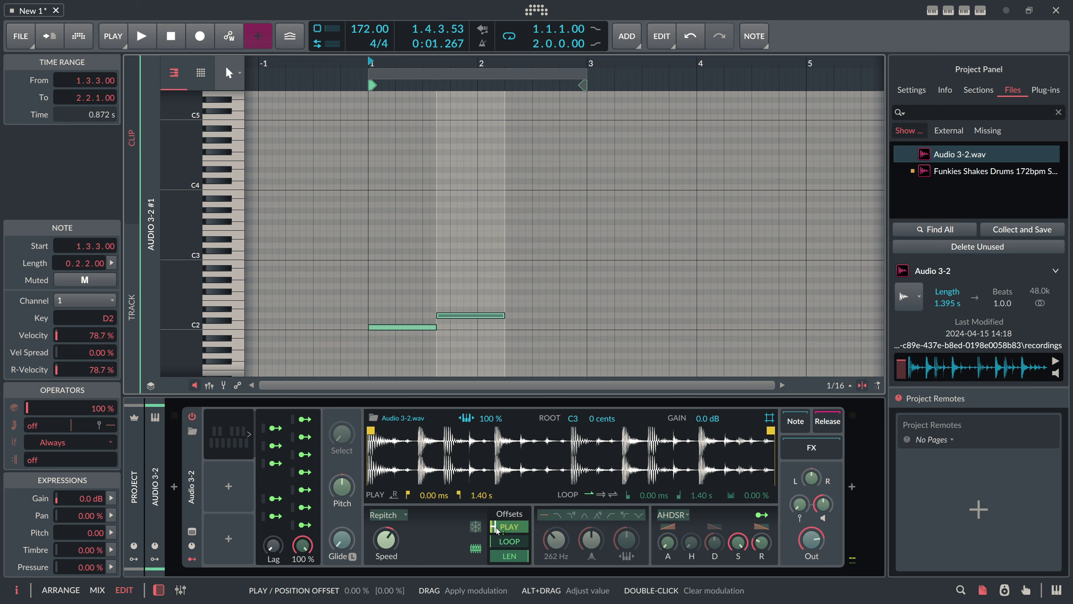
drag(509, 531, 509, 528)
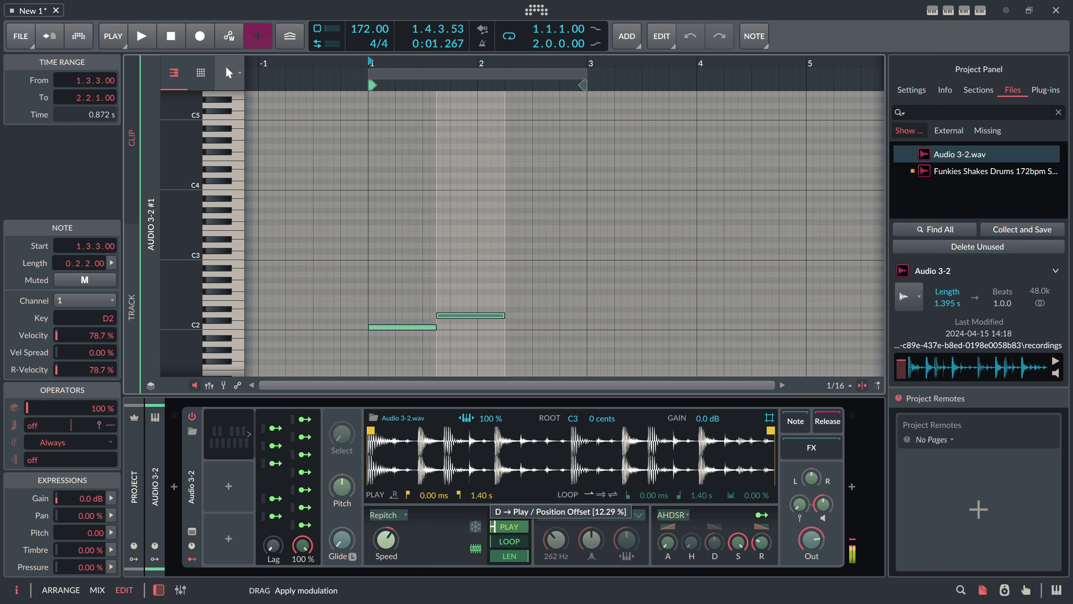
drag(509, 528, 502, 531)
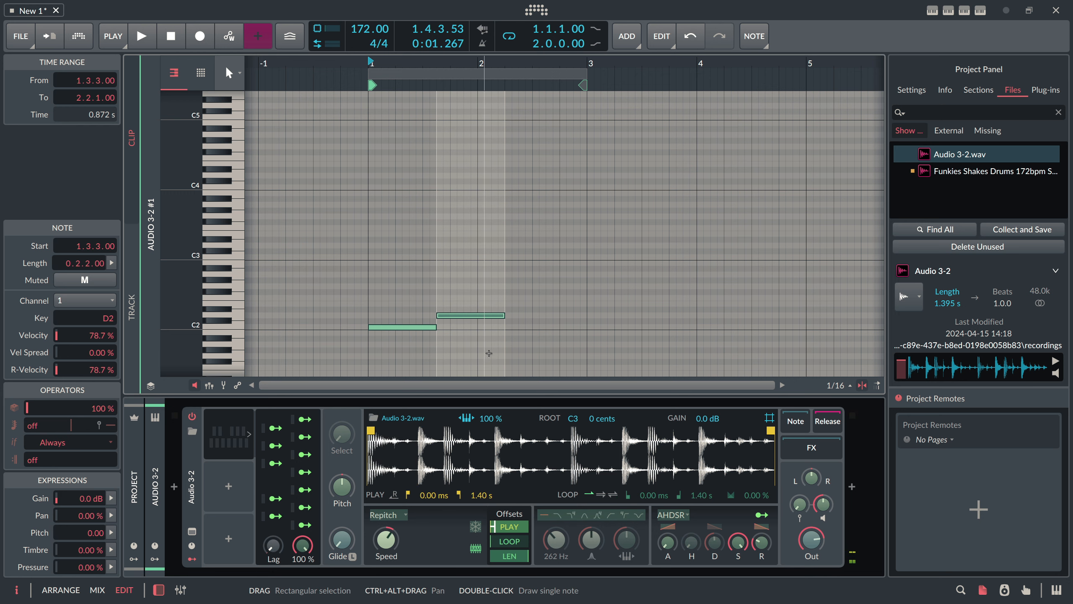
key(ctrl+d)
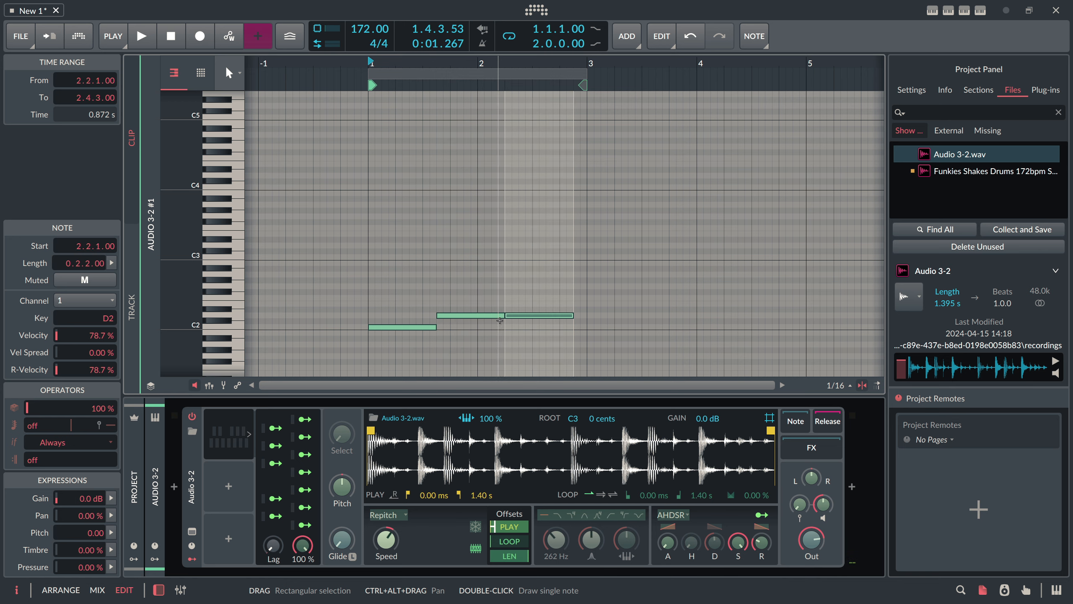
drag(512, 281, 538, 346)
key(Delete)
- Shorten the D2 note to 0.1.3.00 and the C2 note to 0.1.2.00, checking the clip by playback
click(493, 316)
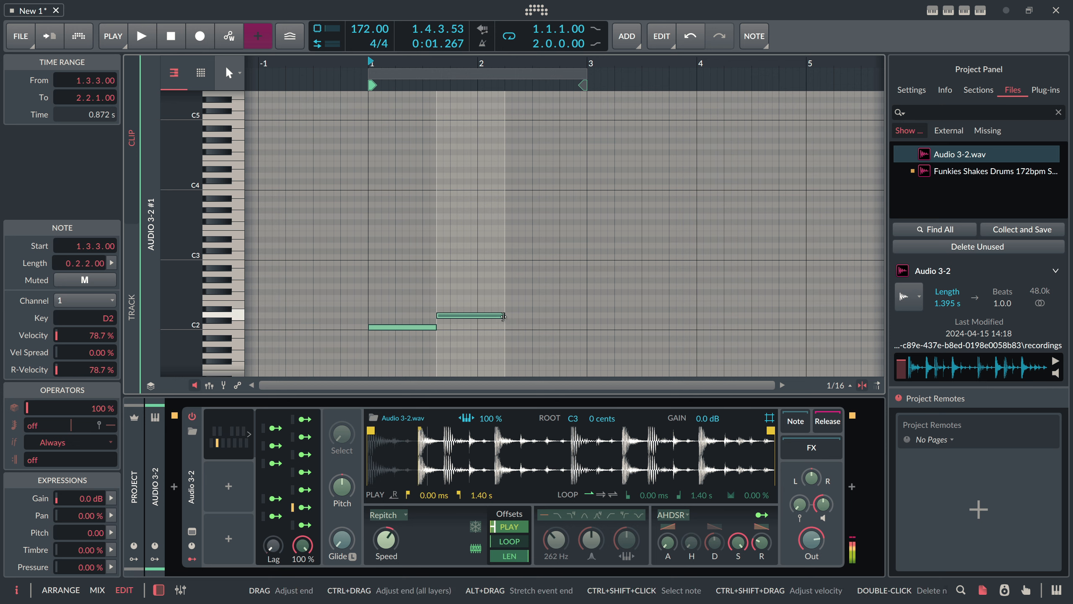
drag(478, 316, 481, 315)
key(space)
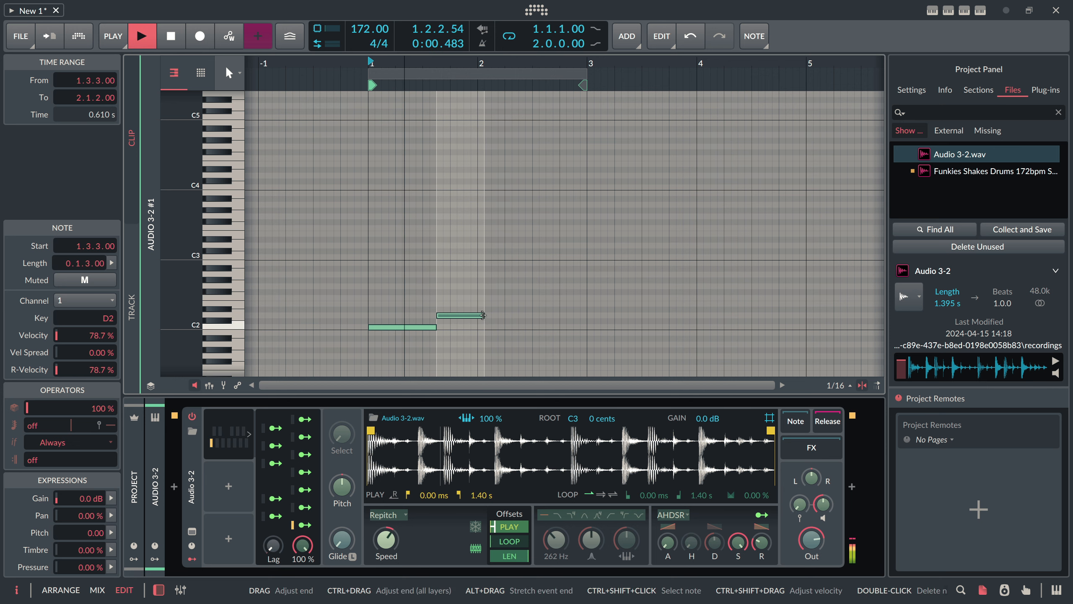
key(space)
click(458, 305)
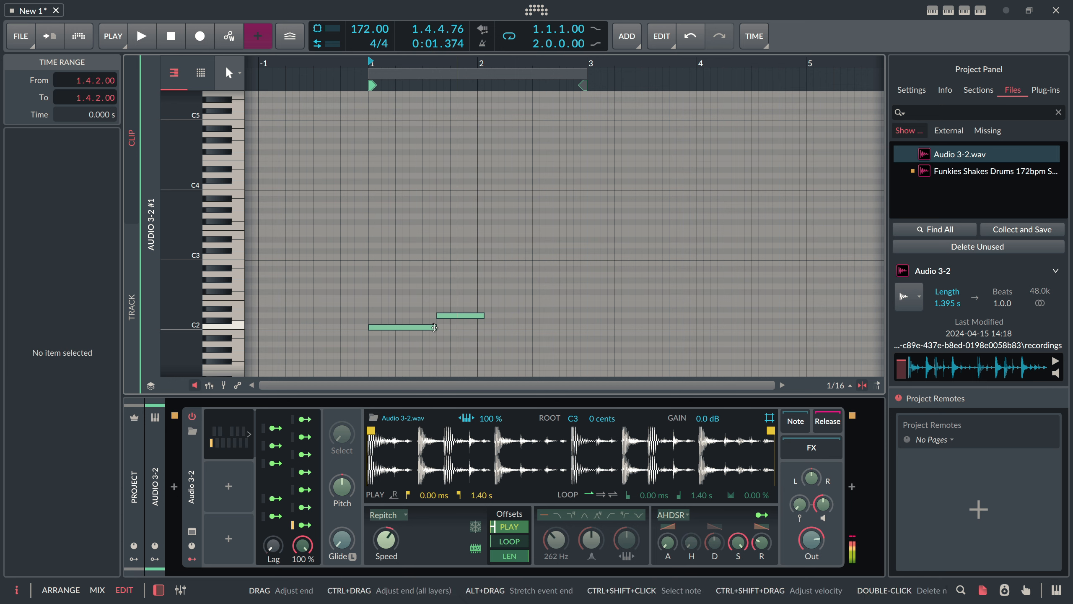
drag(436, 327, 409, 327)
- Set Sampler's keytracking to 0% and move the D2 note to start at 1.2.3, directly after the C2 note
click(467, 423)
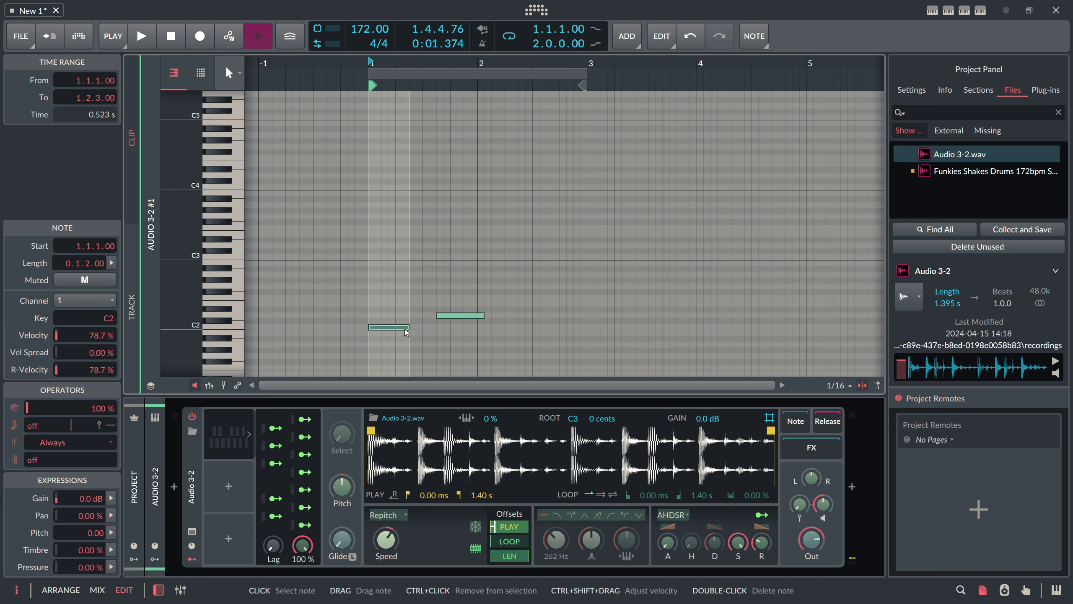
drag(447, 318, 420, 317)
key(space)
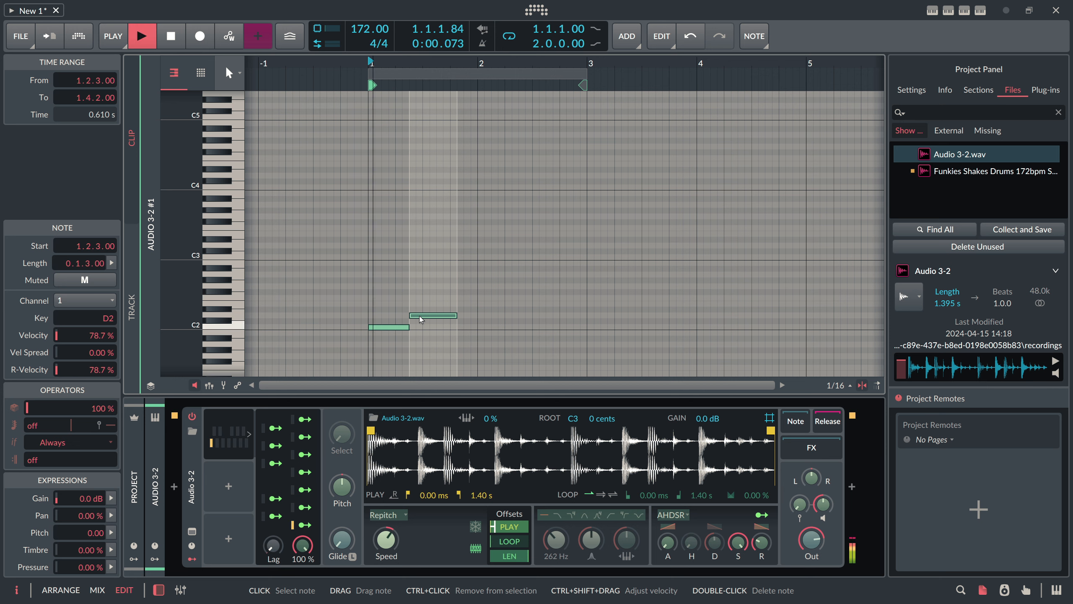
key(space)
- Set Sampler's root key to C4 and play back the clip
double_click(578, 418)
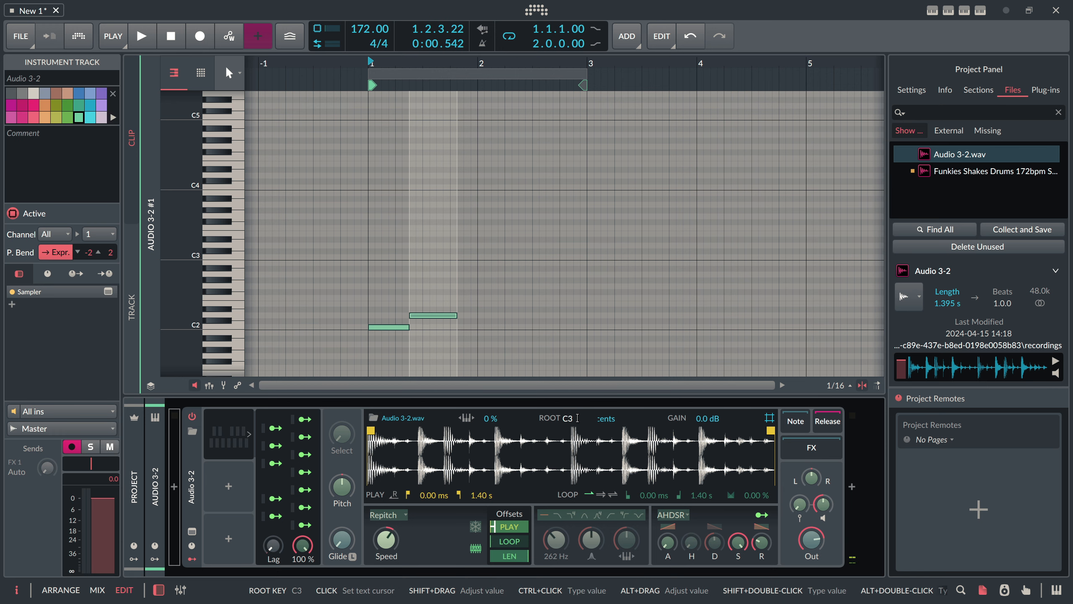
key(ctrl+a)
text(c)
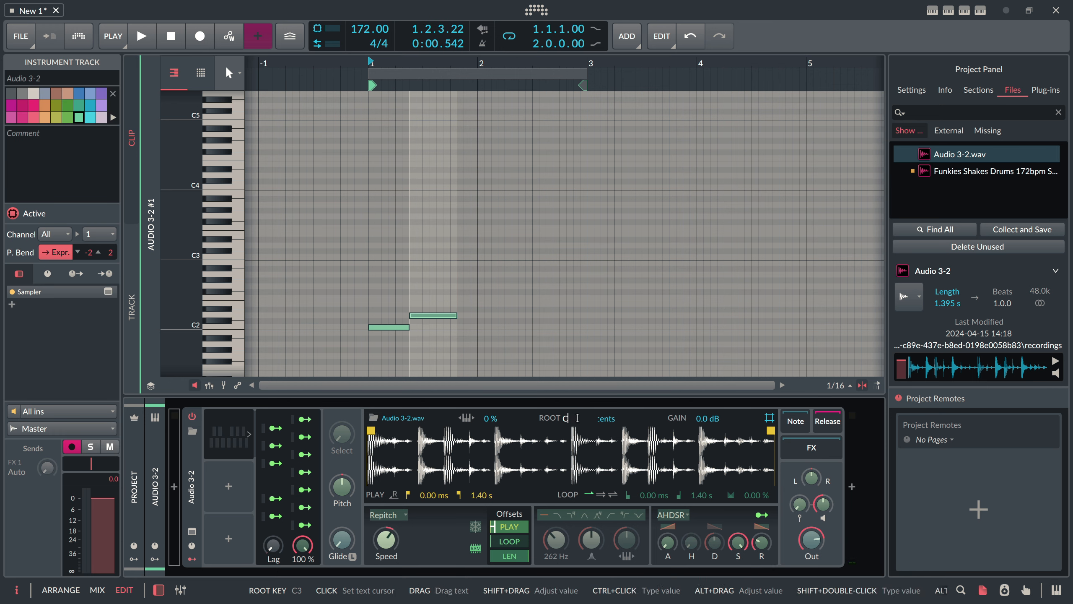
text(4)
key(Return)
key(space)
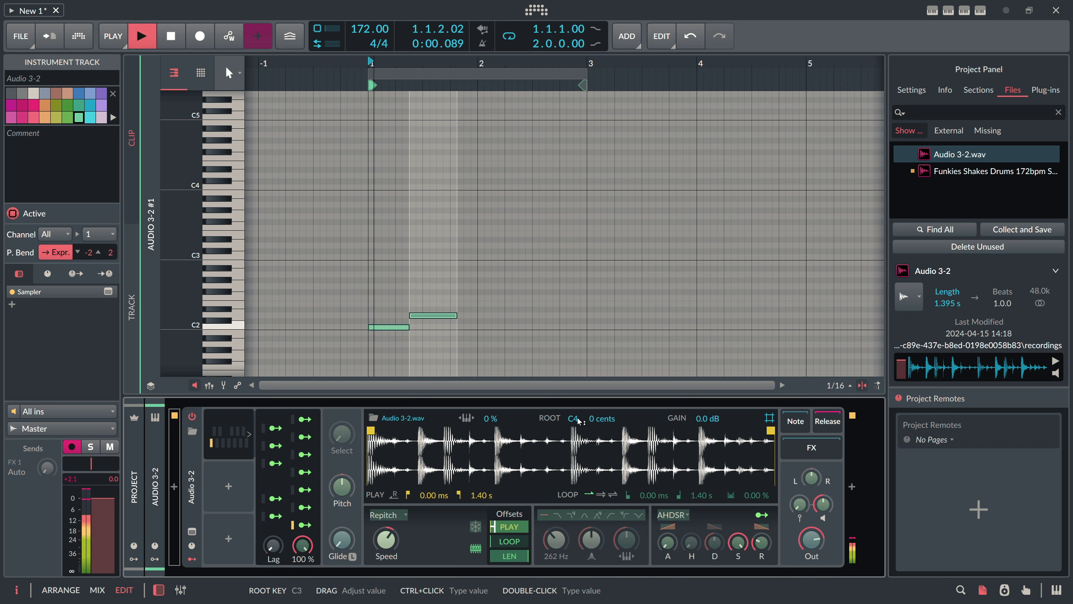
key(space)
- Try C2 as Sampler's root key and play back the clip
double_click(575, 418)
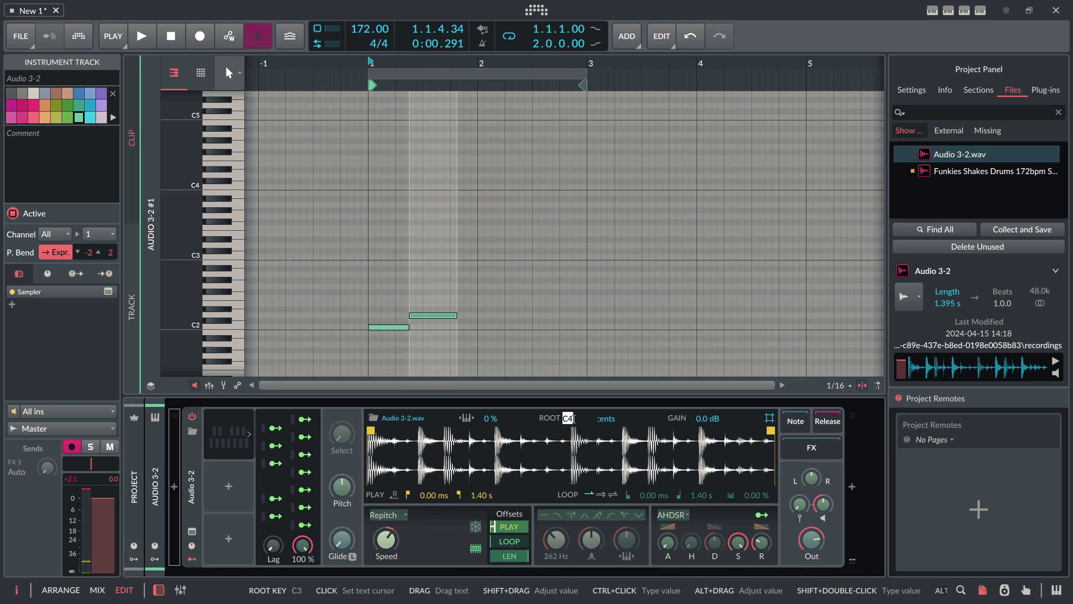
text(c)
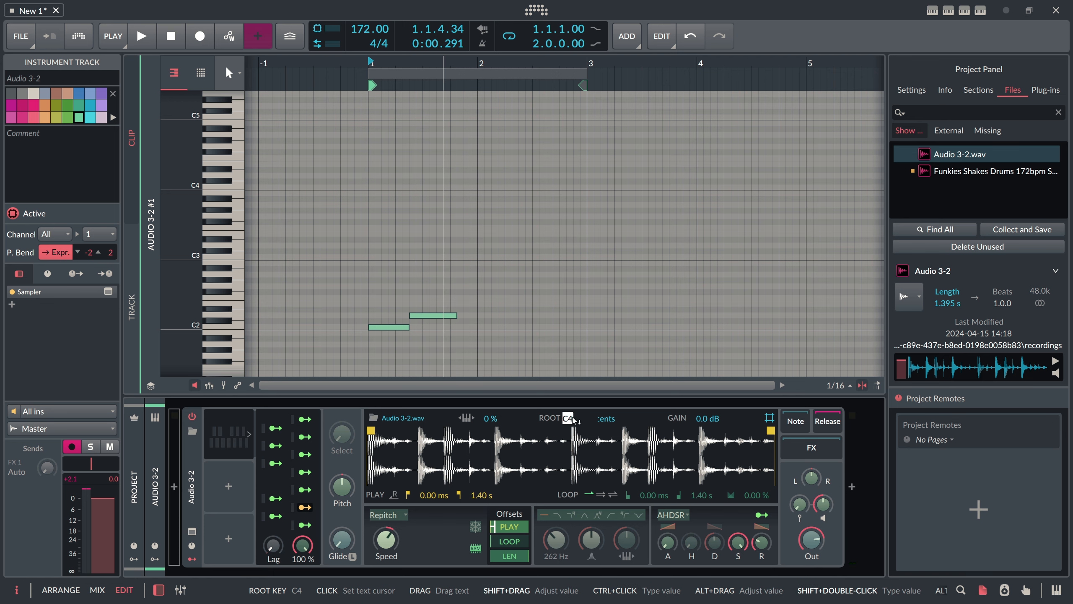
text(2)
key(Return)
key(space)
key(space)
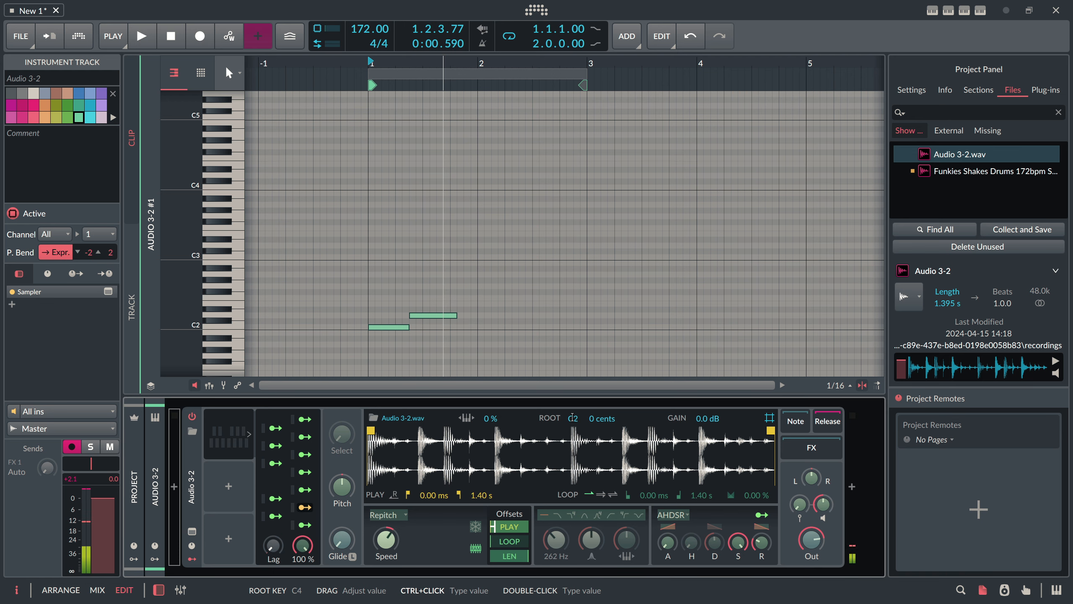
- Set Sampler's root key back to C4 and play back the clip
double_click(573, 418)
text(c4)
key(Return)
key(space)
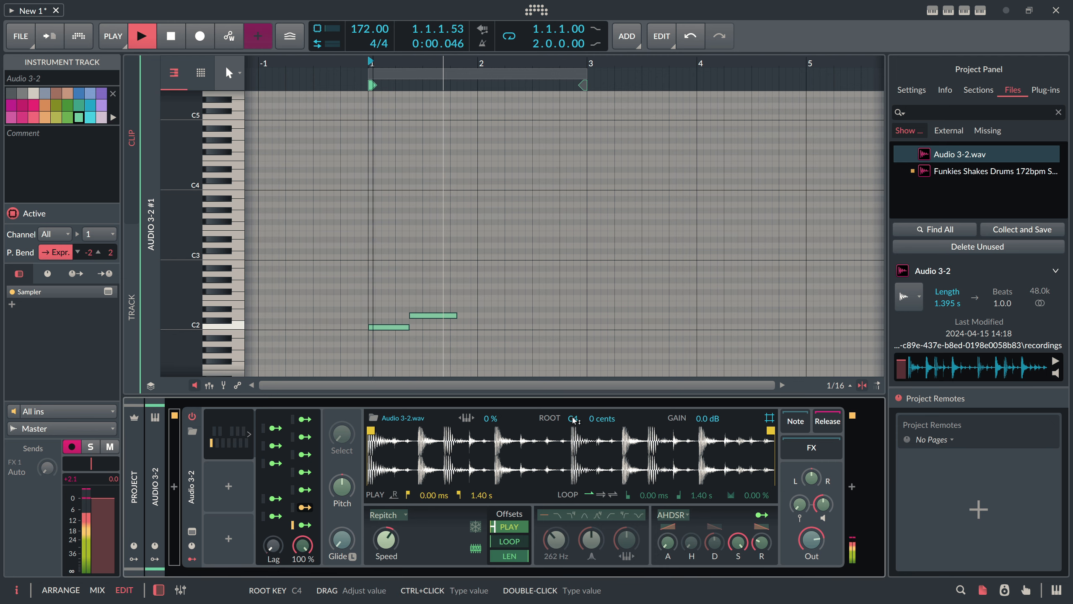
key(space)
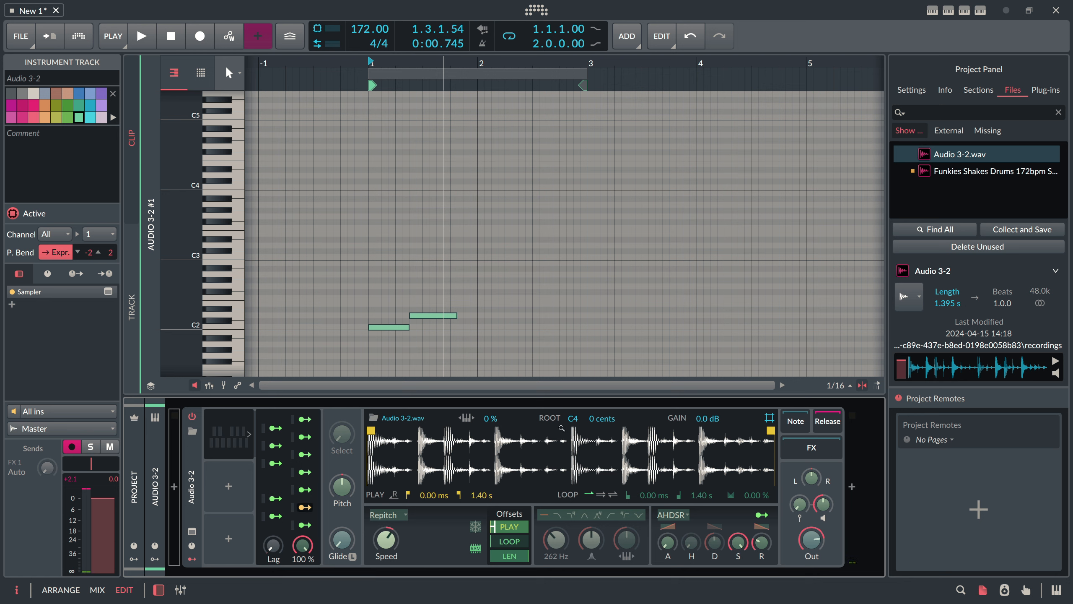
- Check Sampler's Speed value and listen to the C2 and D2 notes
triple_click(392, 541)
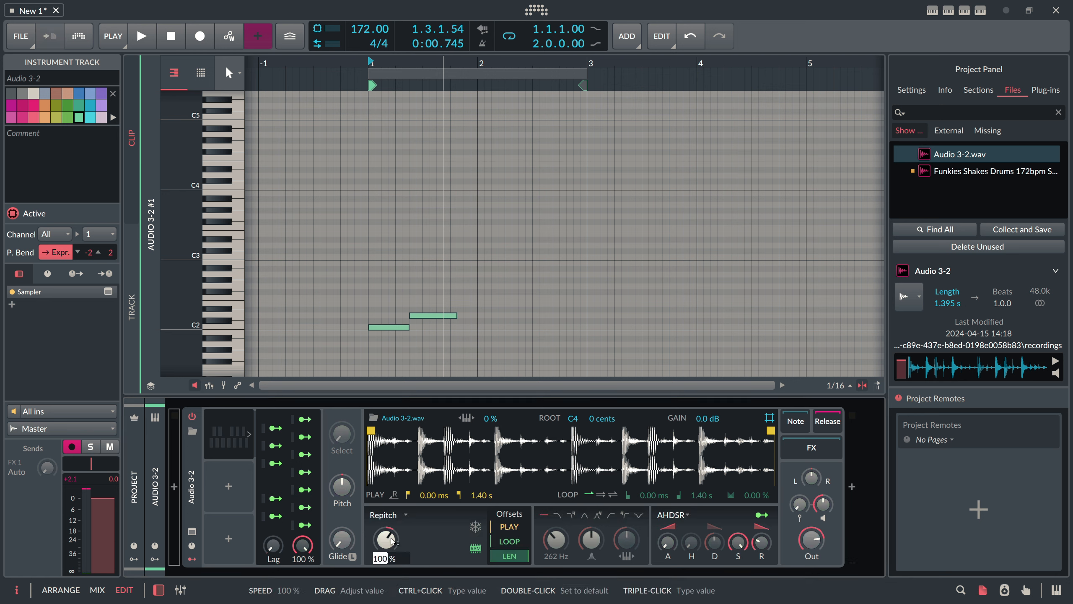
key(Return)
key(space)
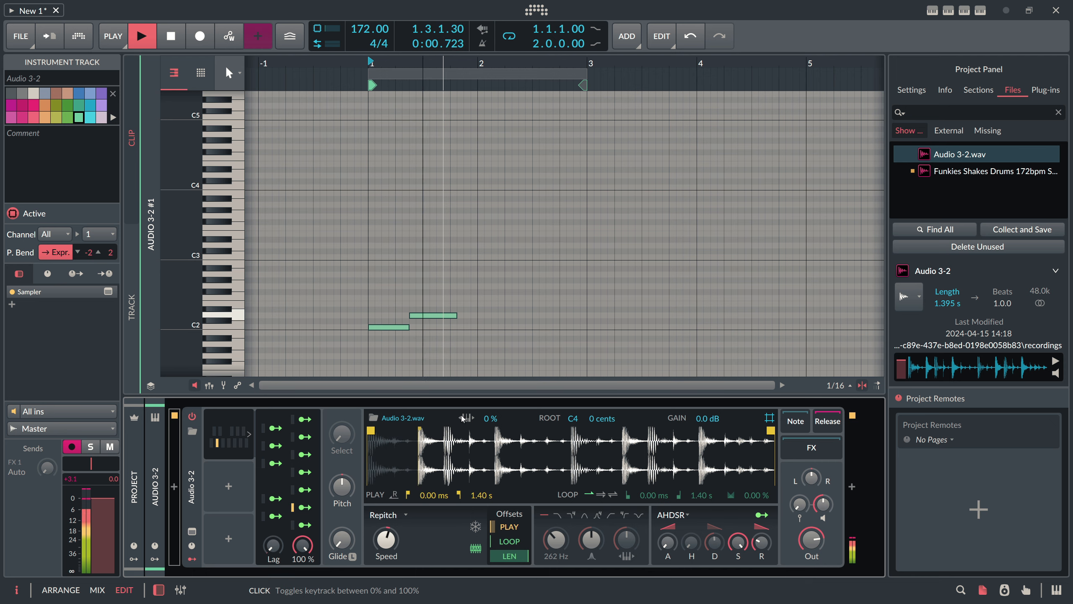
key(space)
key(space)
- Extend the C2 note to 1.3.1, start the D2 note there with a length of 0.1.2.00, and play the result
drag(427, 315, 463, 315)
key(space)
key(space)
key(space)
- Duplicate the D2 note four times in a row and play back the clip
key(ctrl+d)
key(ctrl+d)
key(ctrl+d)
key(ctrl+d)
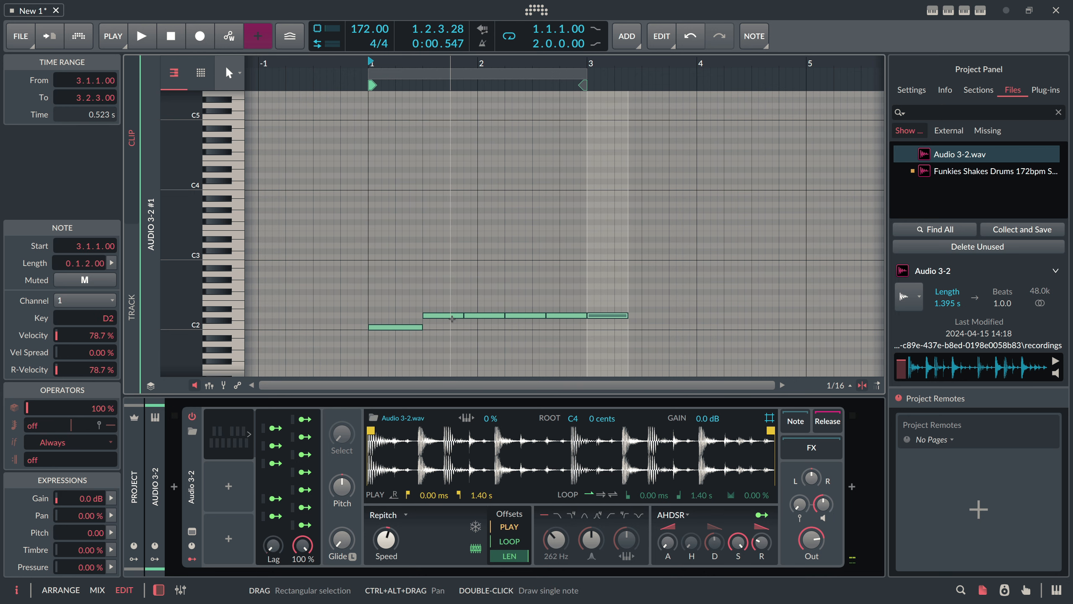
key(space)
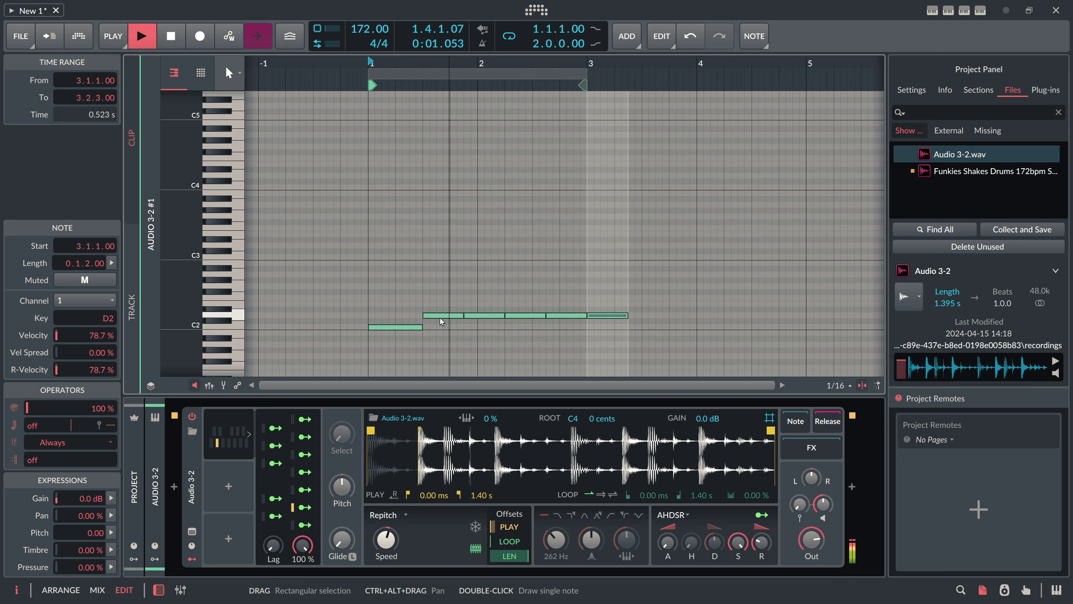
- Move all five D2 notes earlier to start at 1.2.1 and shorten the C2 note to 0.1.0.00
drag(448, 292, 635, 329)
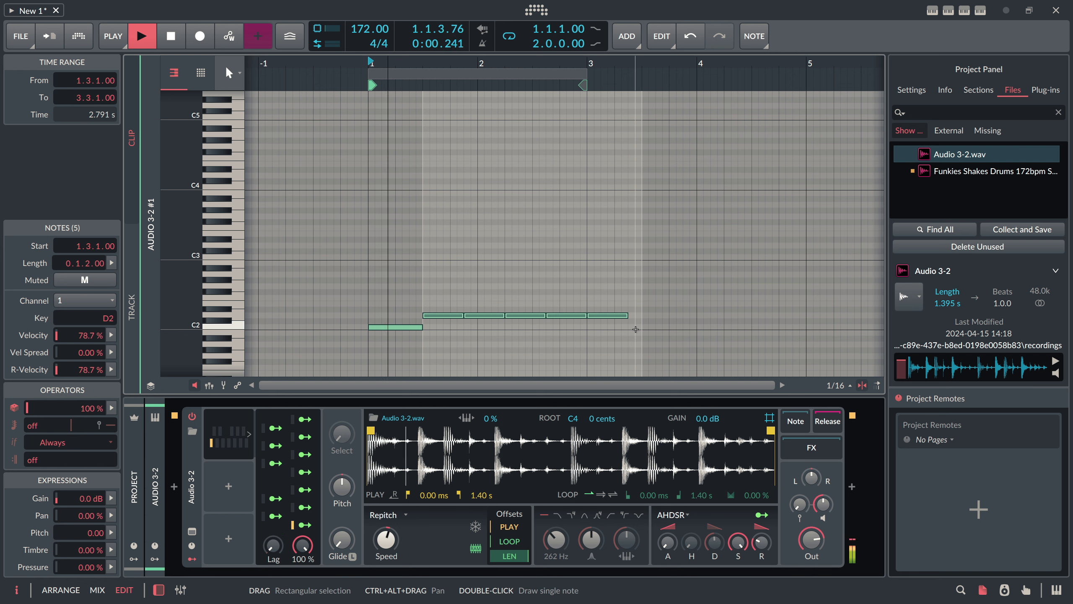
key(space)
key(Left)
key(Left)
key(Left)
key(Left)
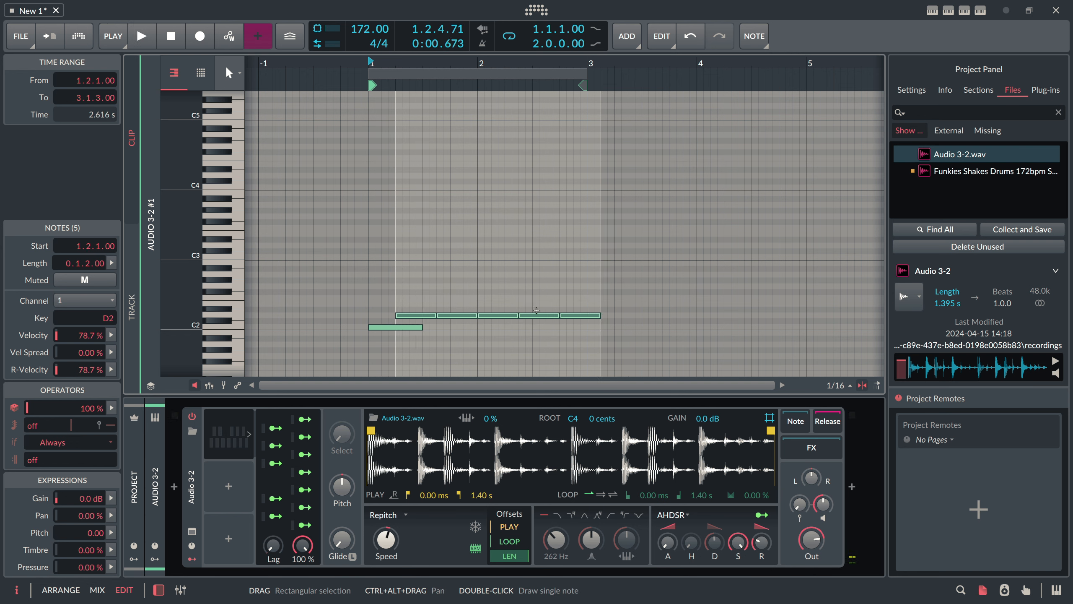
drag(422, 326, 395, 327)
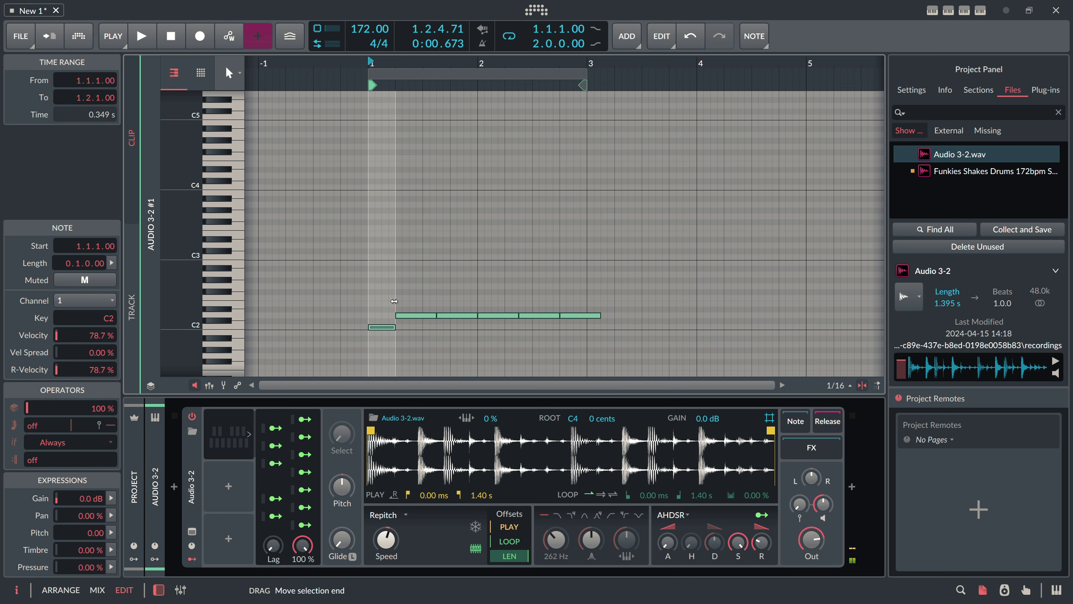
key(space)
- Shorten the last D2 note to 0.0.2.00, duplicate it to fill the clip up to bar 3, and play the pattern
click(541, 292)
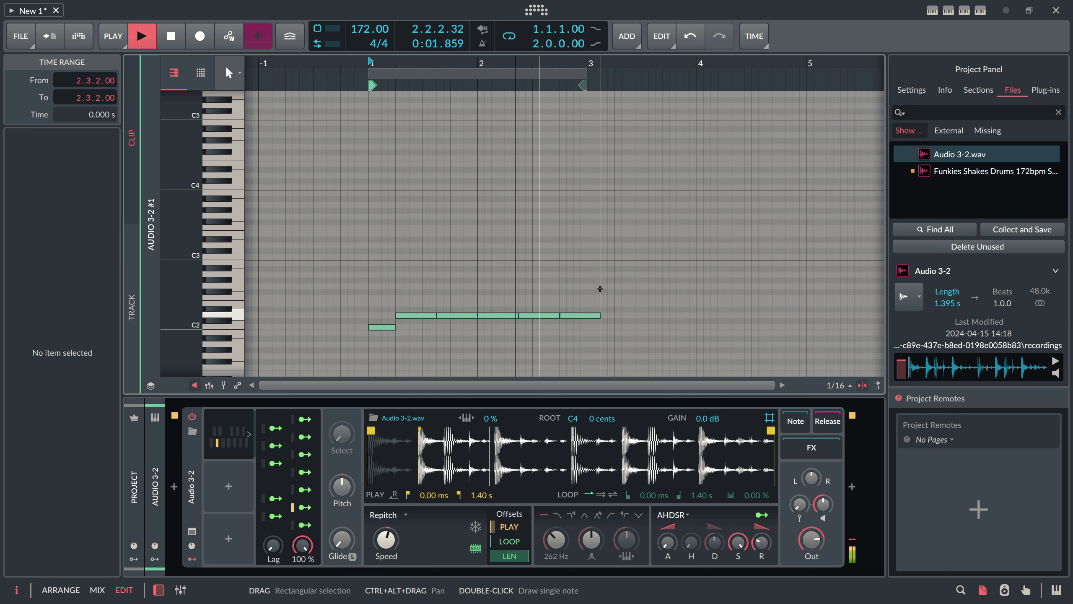
click(546, 305)
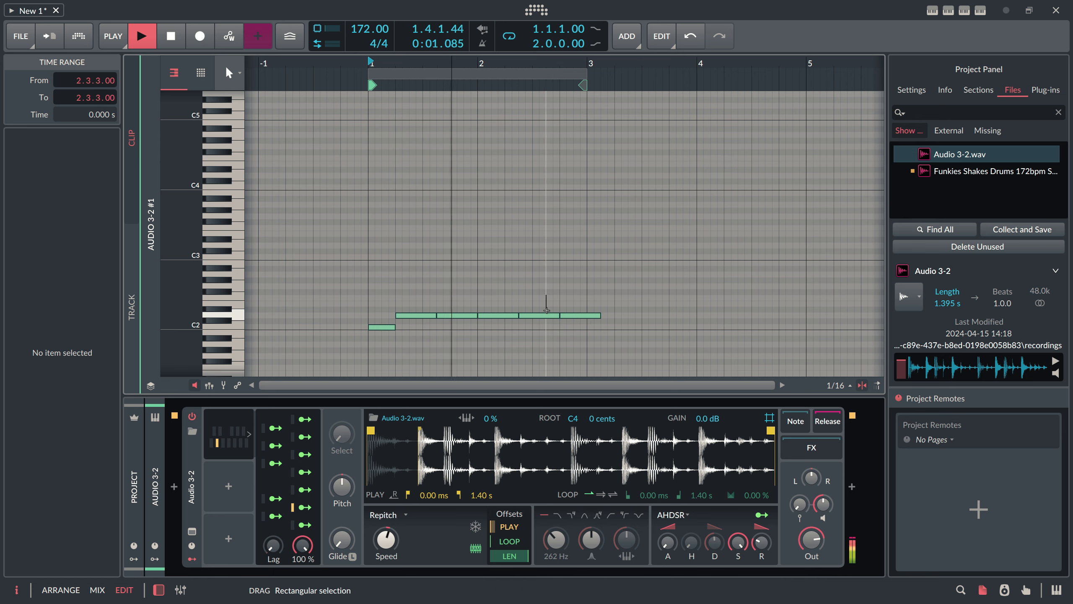
drag(599, 315, 574, 320)
key(ctrl+d)
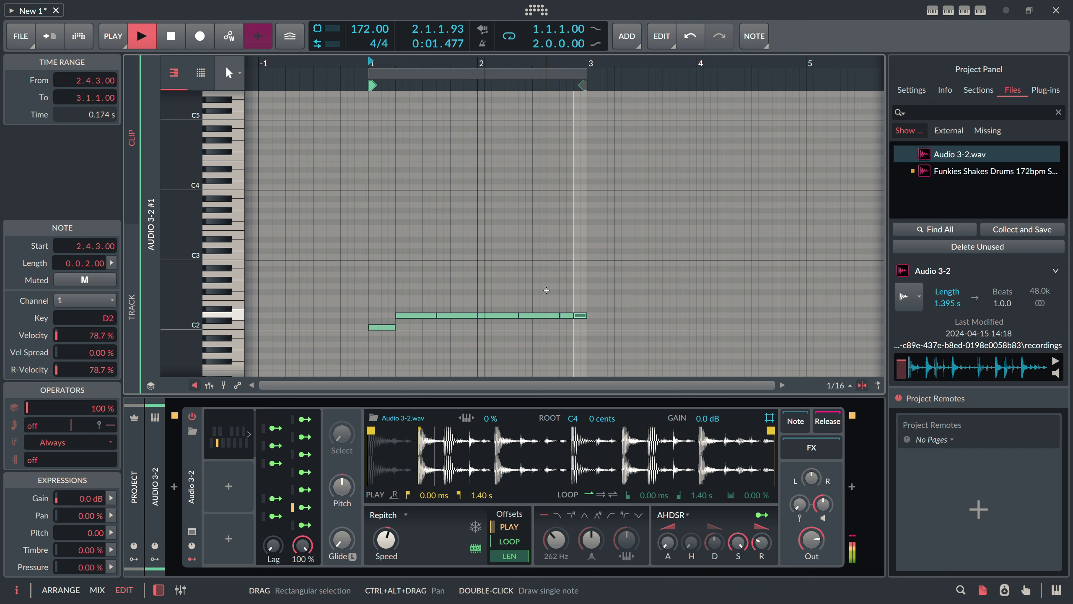
key(space)
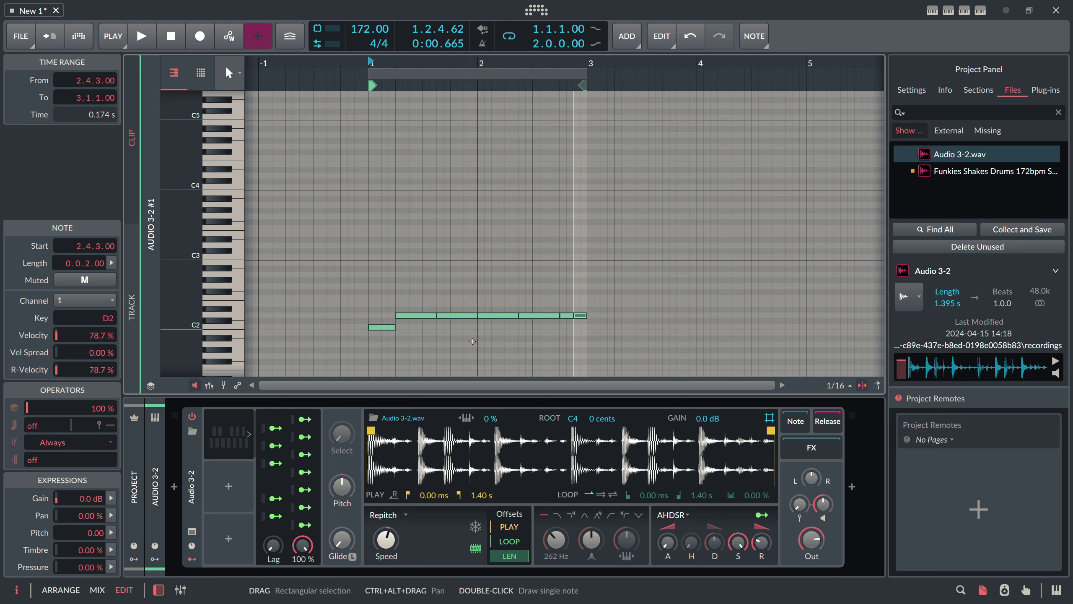
key(space)
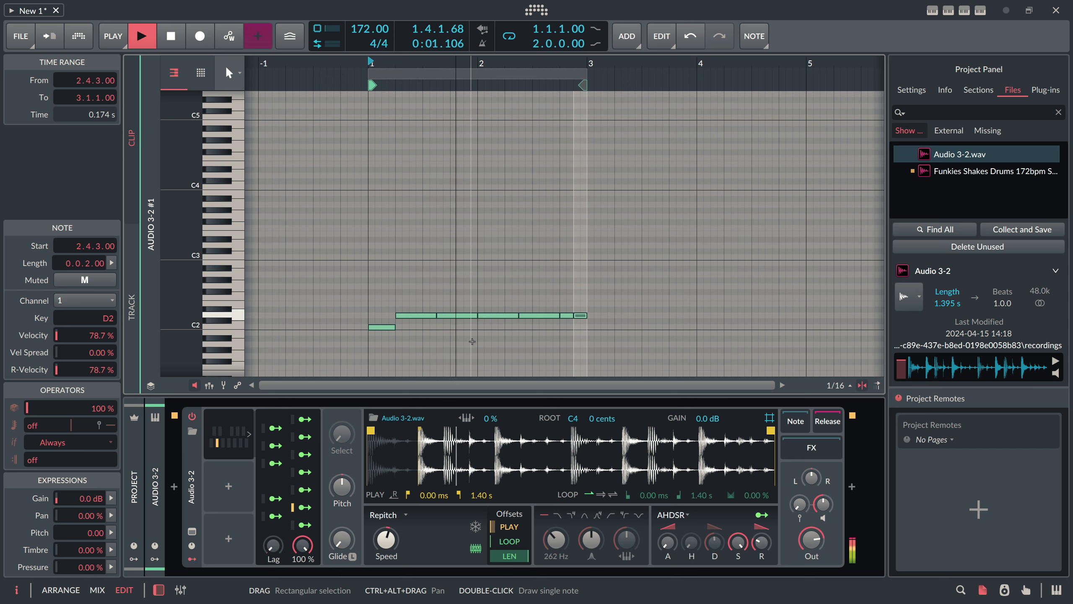
key(space)
- Delete the two short D2 notes at the end of the clip
click(579, 290)
drag(569, 307, 588, 333)
key(Delete)
- Map Pitch-12's E output to the Sampler's play offset with an amount of about 0.811
drag(540, 307, 530, 322)
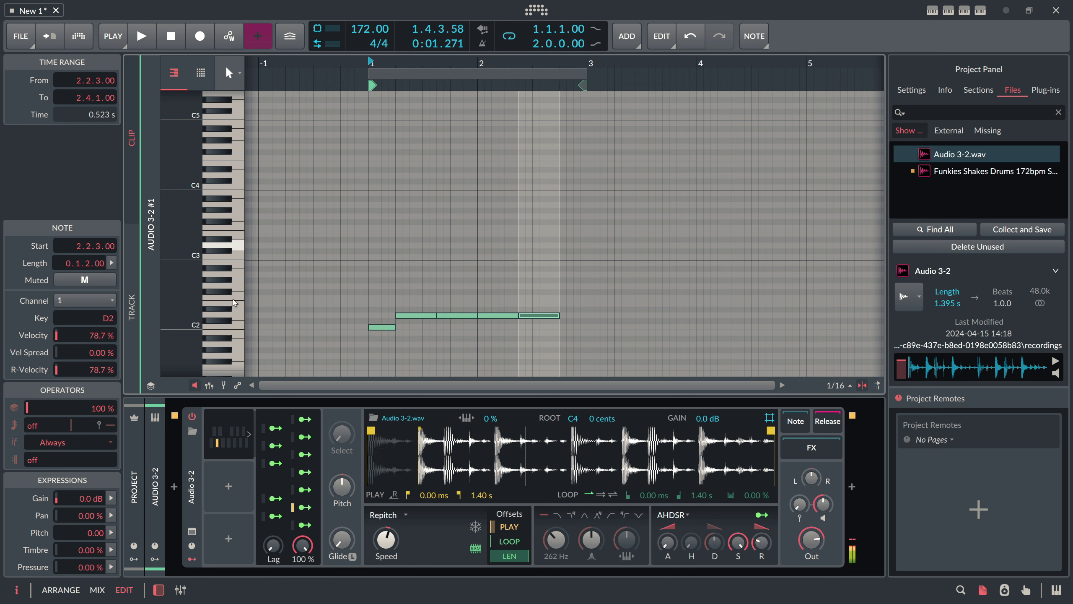
click(306, 490)
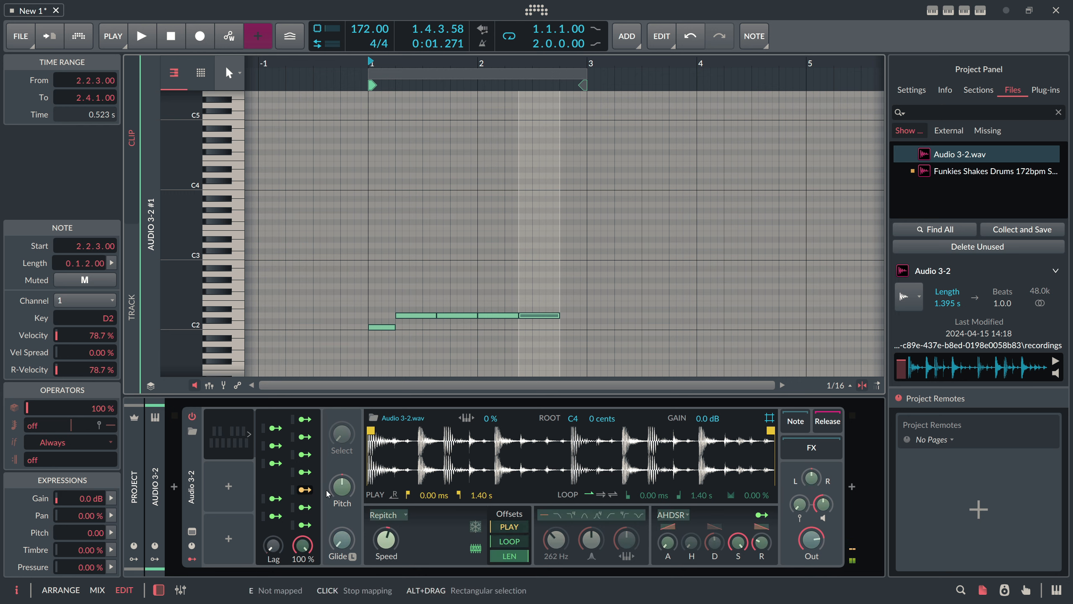
drag(509, 526, 509, 494)
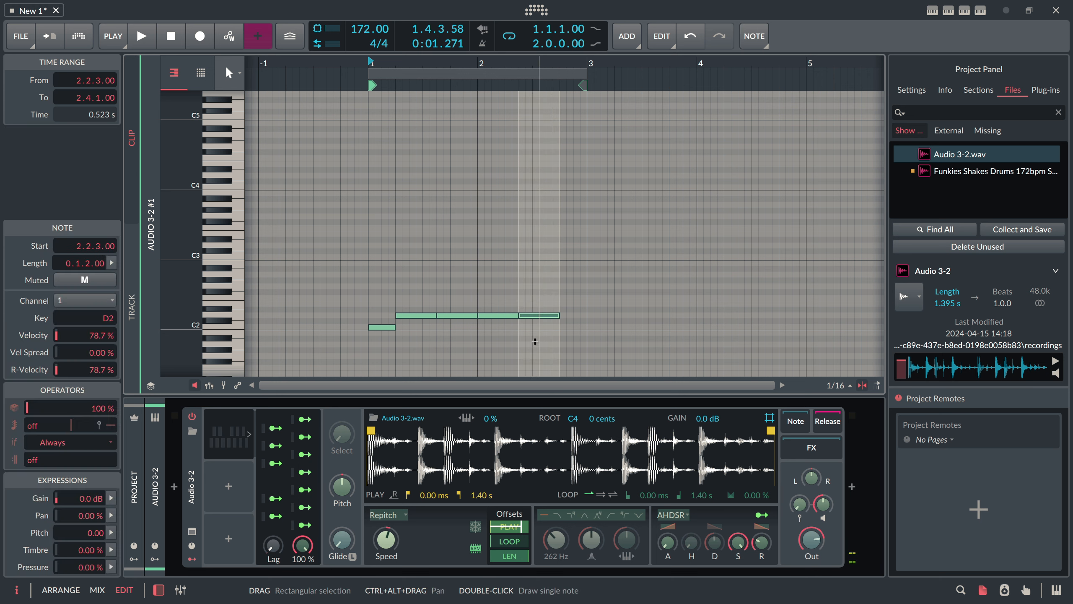
- Raise the last D2 note to E2, duplicate it once after itself, and play back the clip
key(Up)
key(Up)
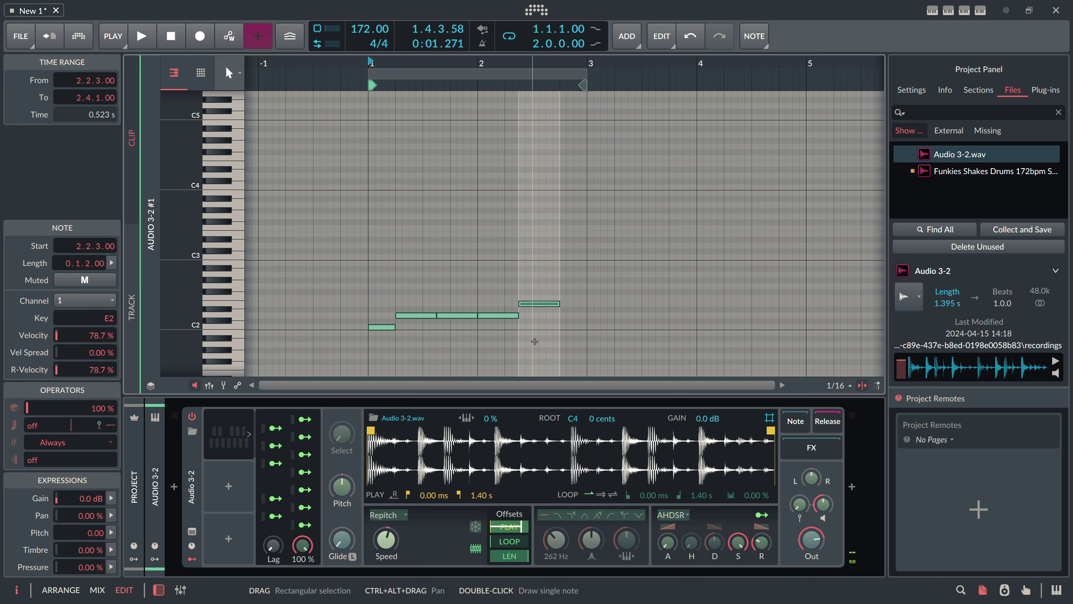
key(ctrl+d)
key(space)
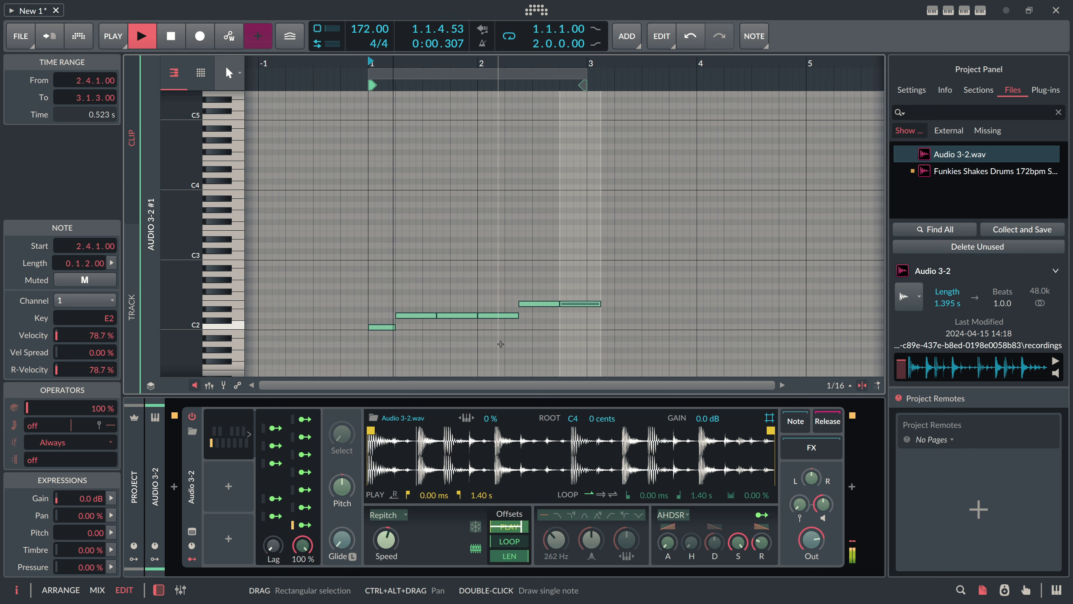
key(space)
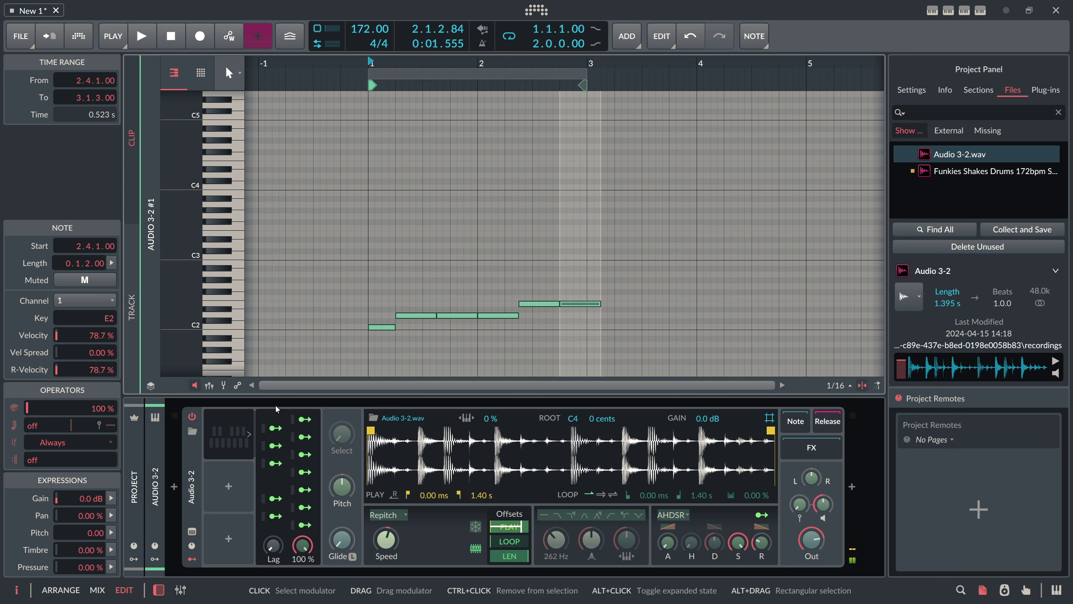
- Collapse the Pitch-12 outputs and switch the Sampler's play mode to Textures
click(256, 472)
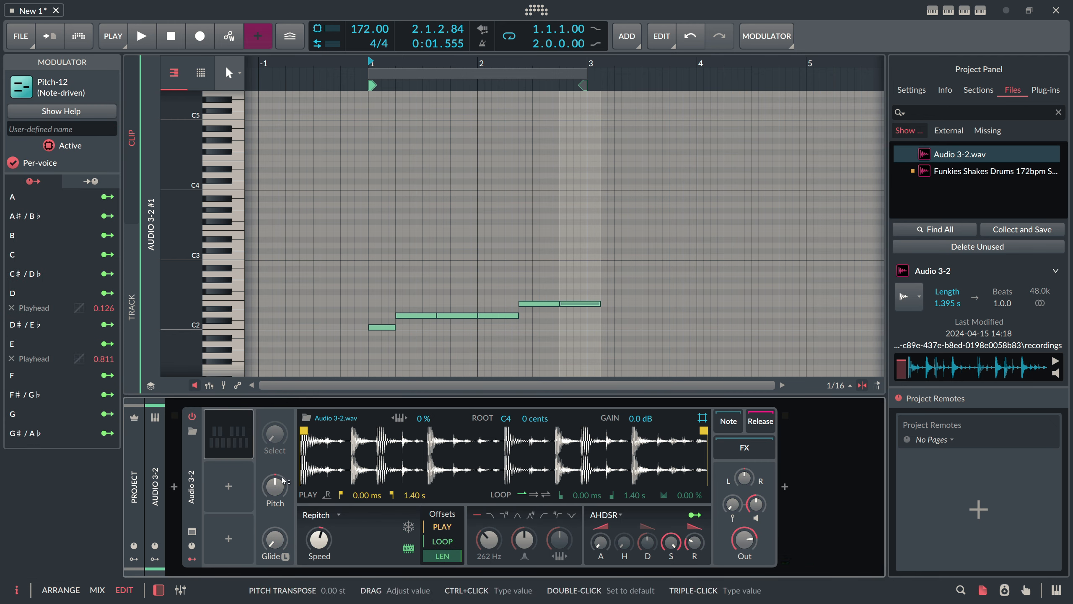
click(335, 516)
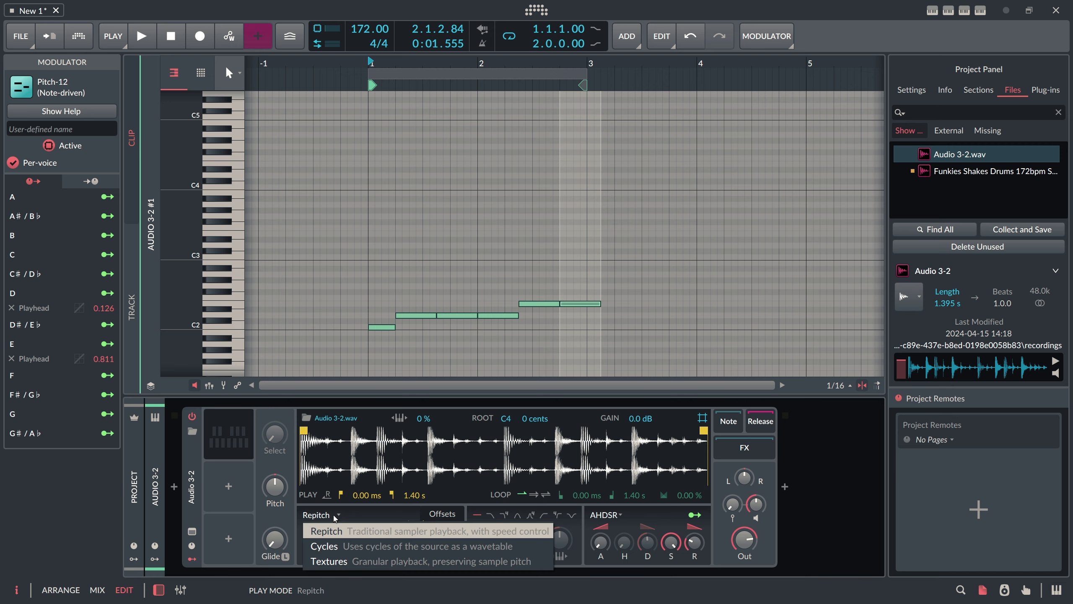
click(330, 562)
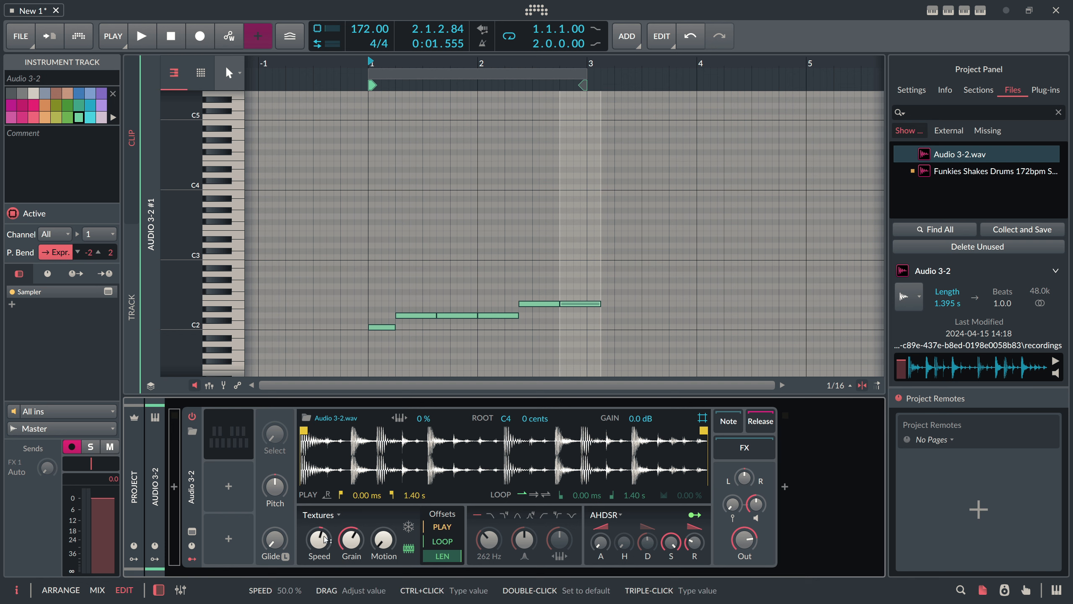
mouse_move(332, 539)
mouse_down()
mouse_move(332, 550)
mouse_move(352, 541)
mouse_up()
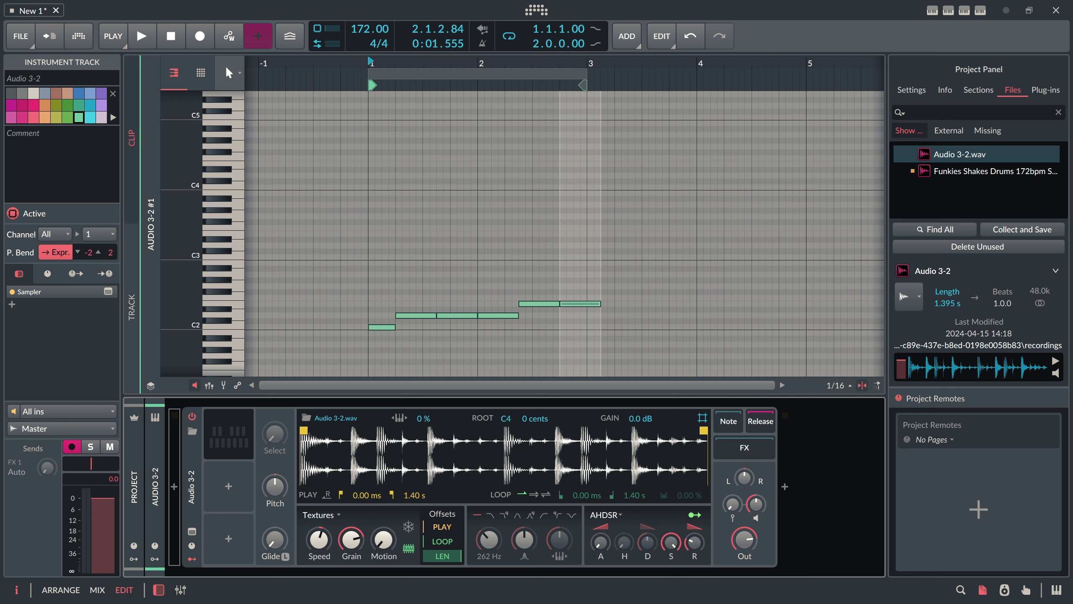
key(alt+Tab)
click(675, 46)
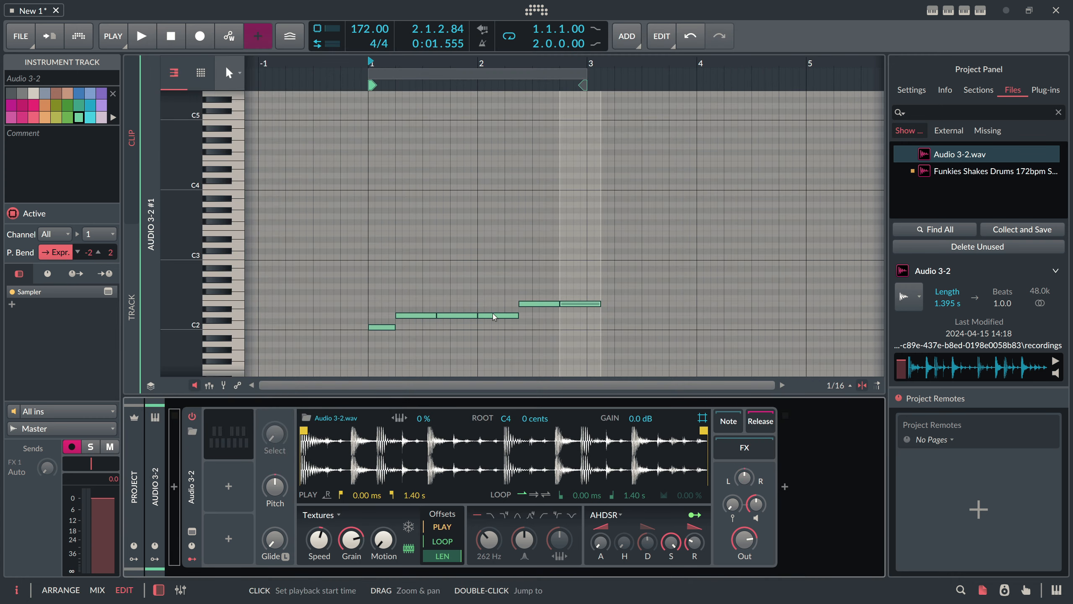
- Try slower playback speeds while the clip plays, and settle on Speed at 100% and a grain size of 30 ms
key(space)
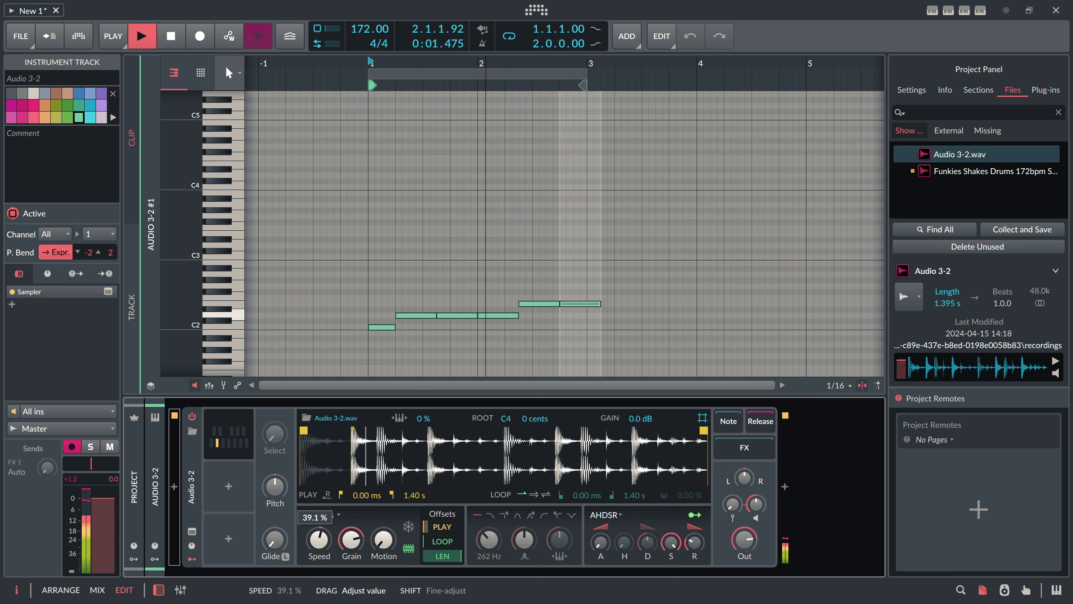
drag(352, 540, 352, 563)
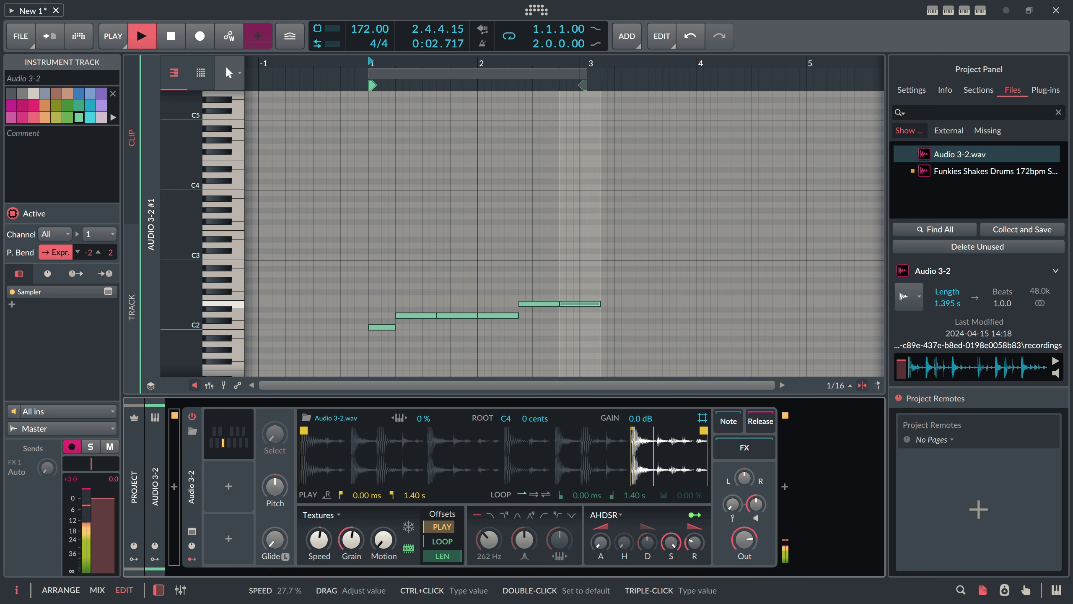
drag(319, 540, 351, 540)
key(space)
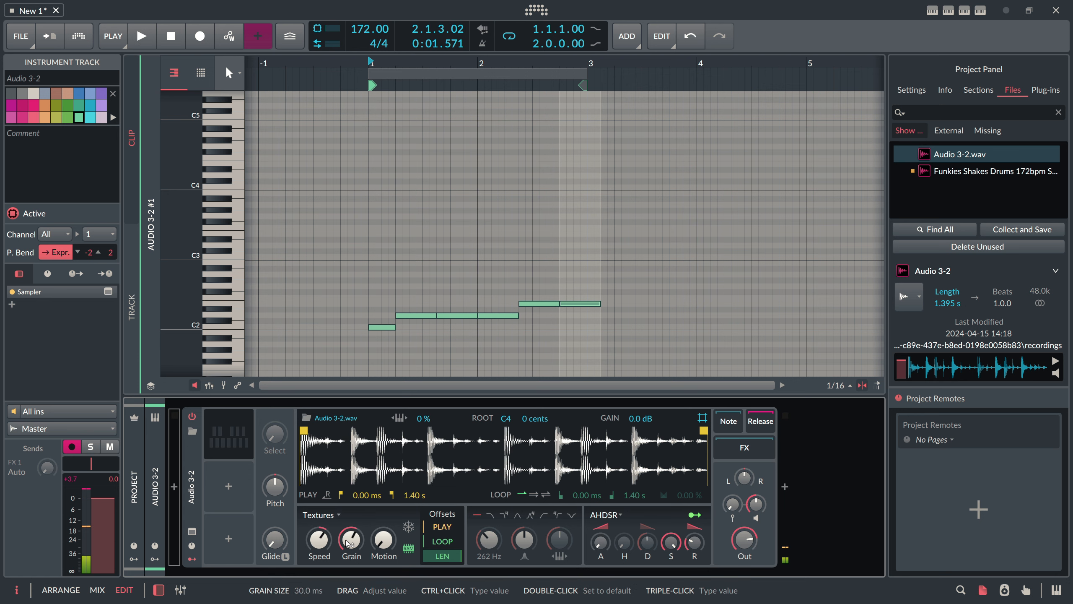
- Add a Channel-16 modulator to the Sampler and lower its lag time to about 0.12 ms
click(232, 485)
text(chann)
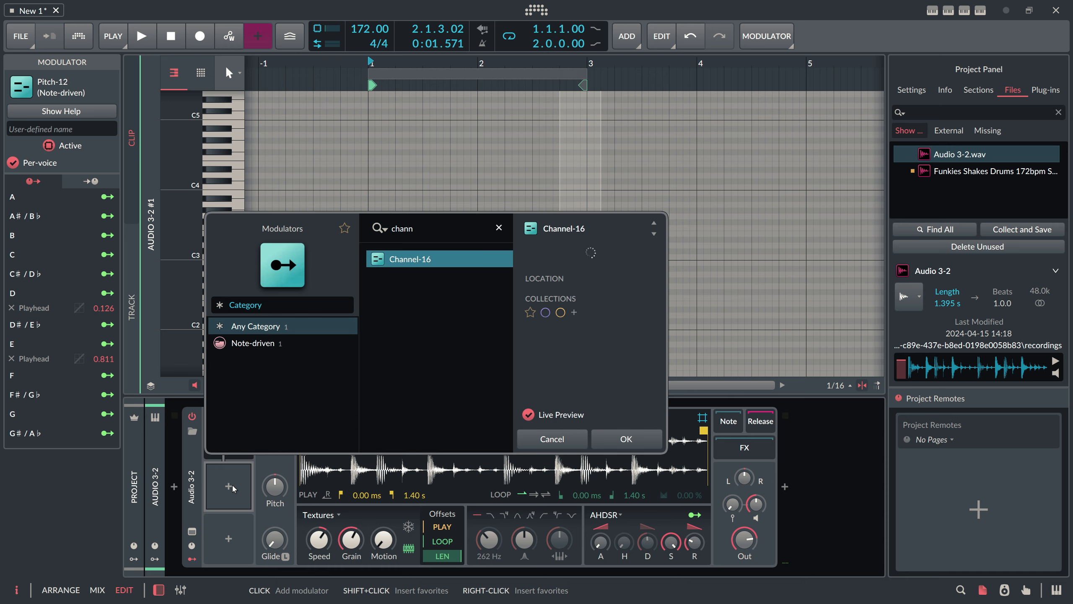
key(Return)
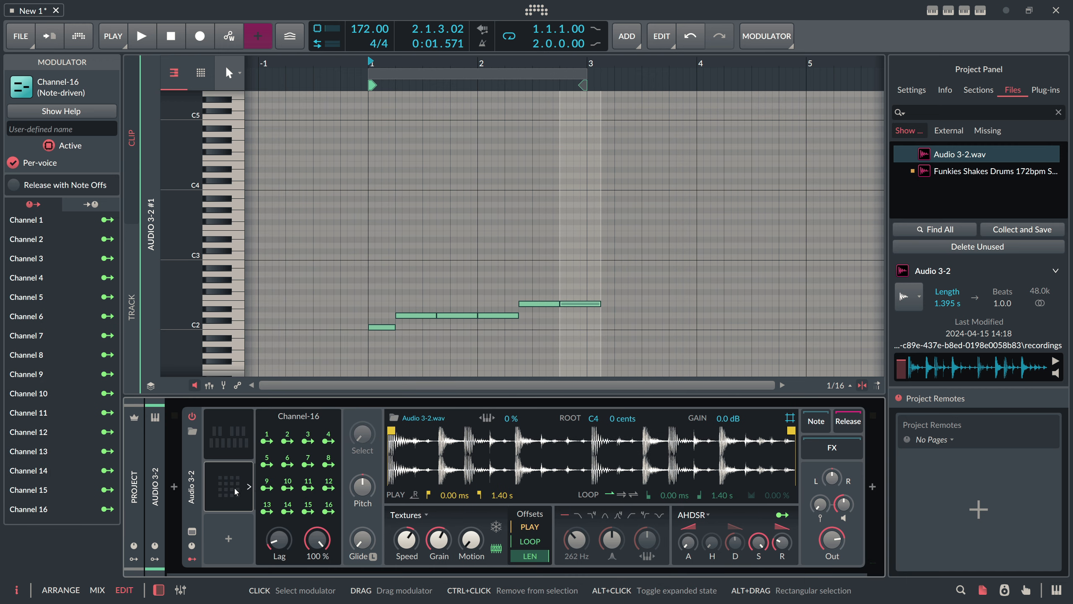
click(287, 441)
drag(279, 540, 279, 536)
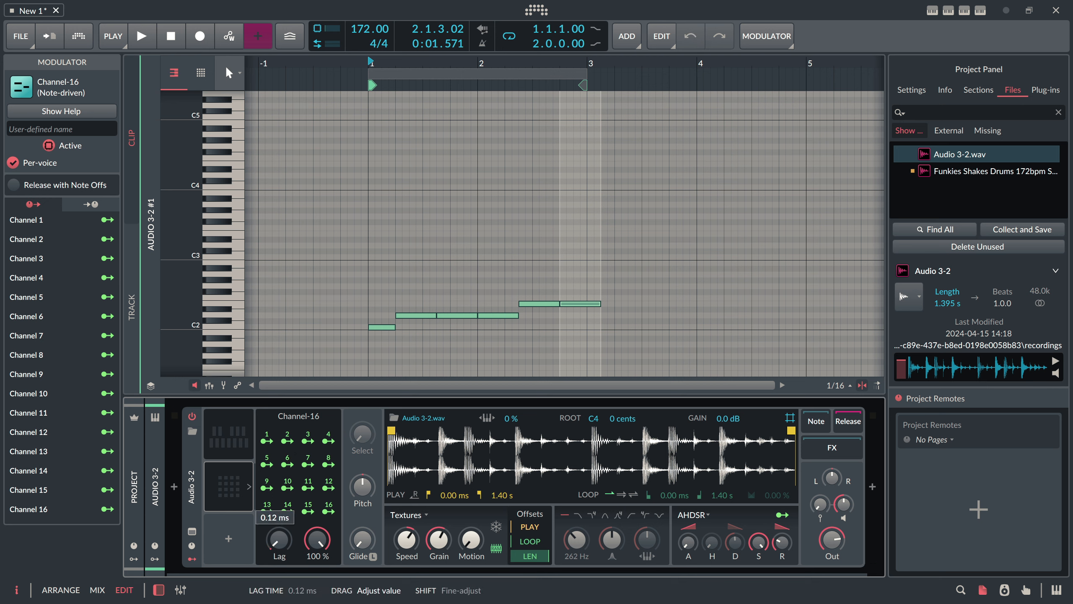
- Map Channel-16's channel 2 output to Speed by about -0.51 and to grain size by about ×3.181
click(288, 441)
drag(406, 540, 438, 524)
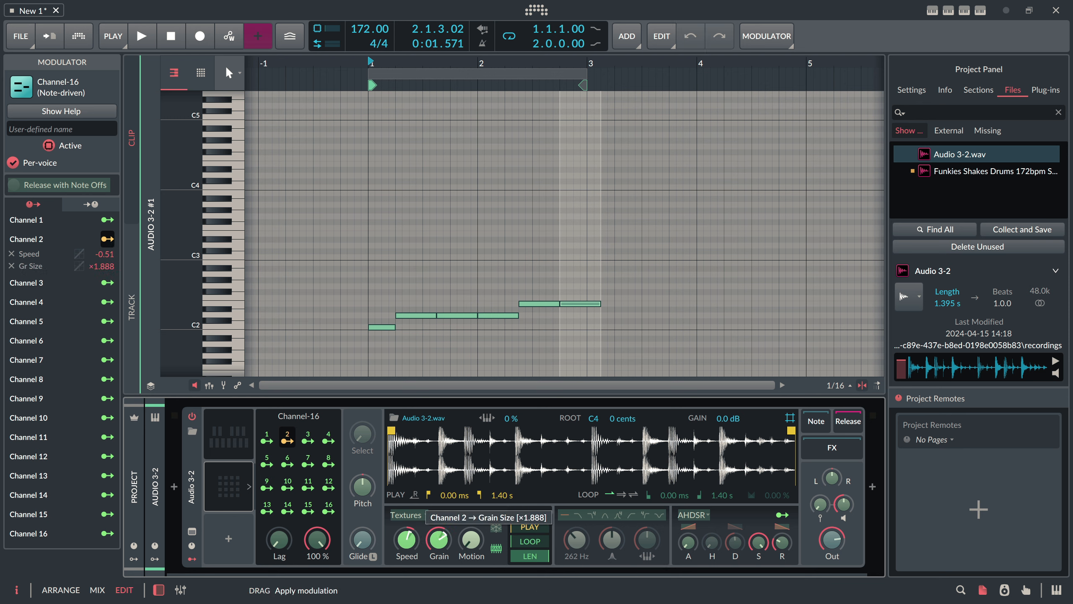
drag(439, 540, 438, 550)
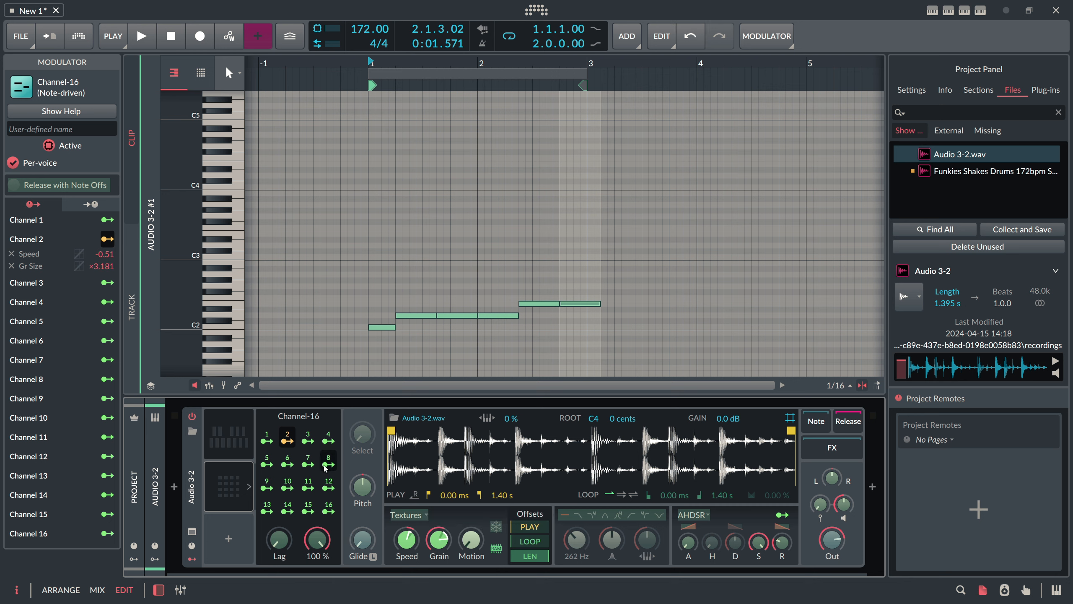
click(287, 441)
- Assign the five D2 and E2 notes to channel 2 and play the clip
drag(411, 288, 565, 323)
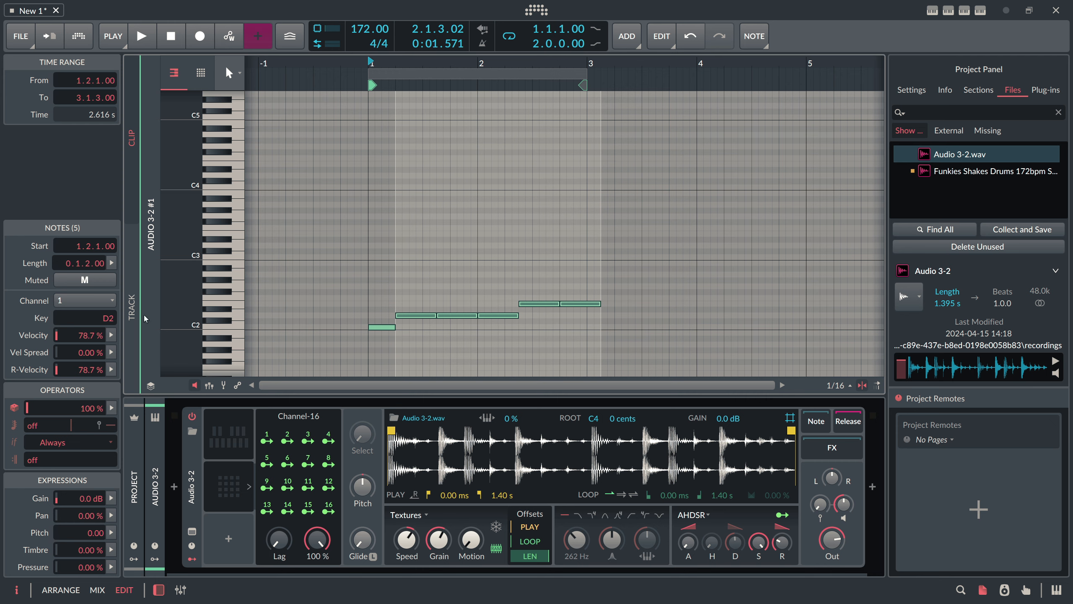
click(76, 302)
click(85, 320)
key(space)
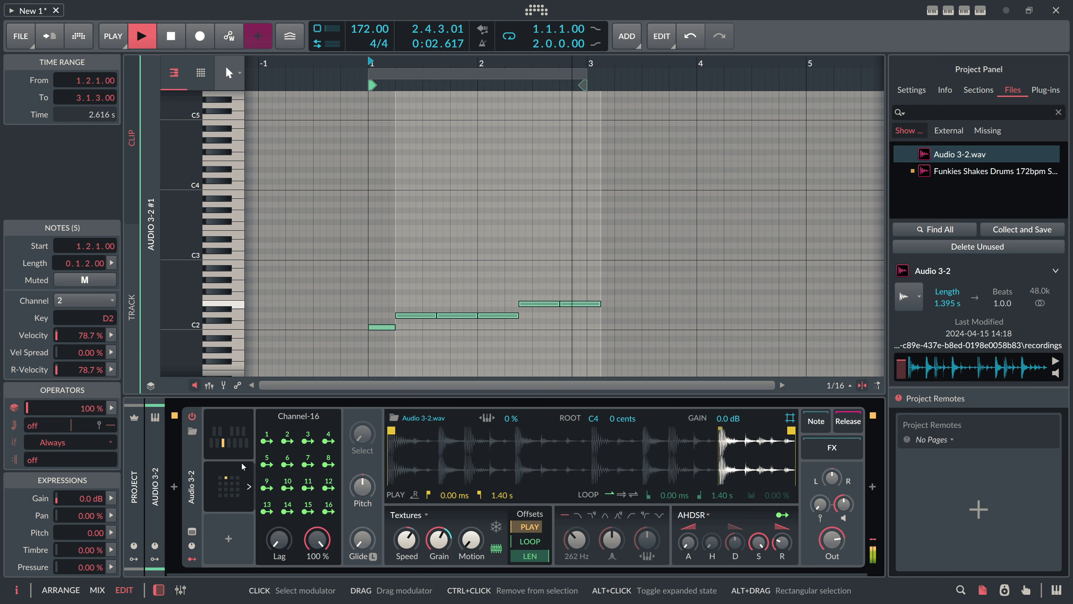
- Set the Sampler's Speed to 50% and readjust channel 2's modulation of Speed and grain size while the clip plays
ctrl+click(408, 539)
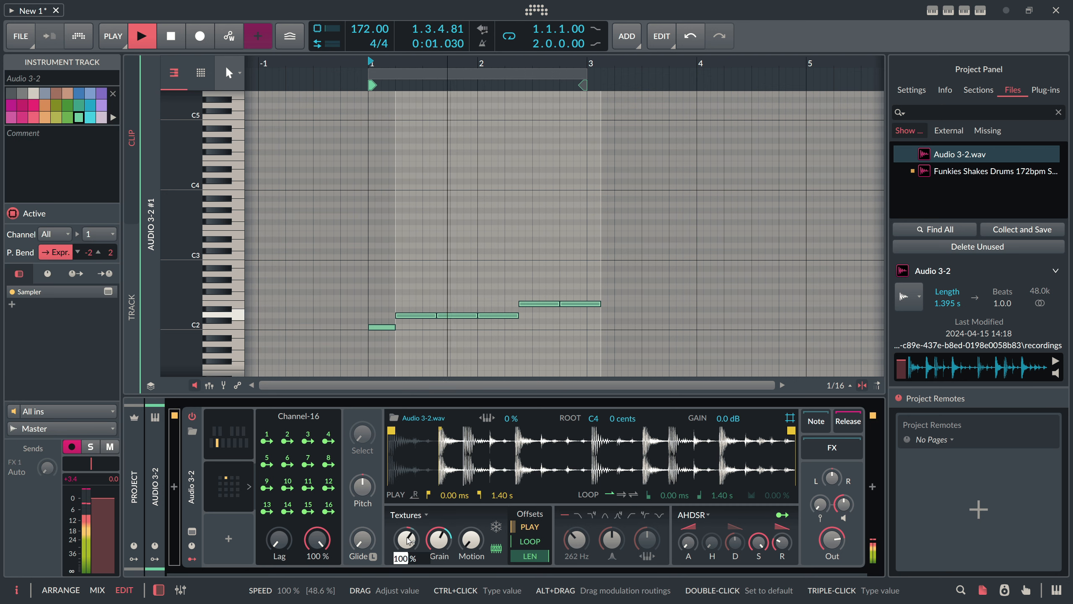
text(50)
key(Return)
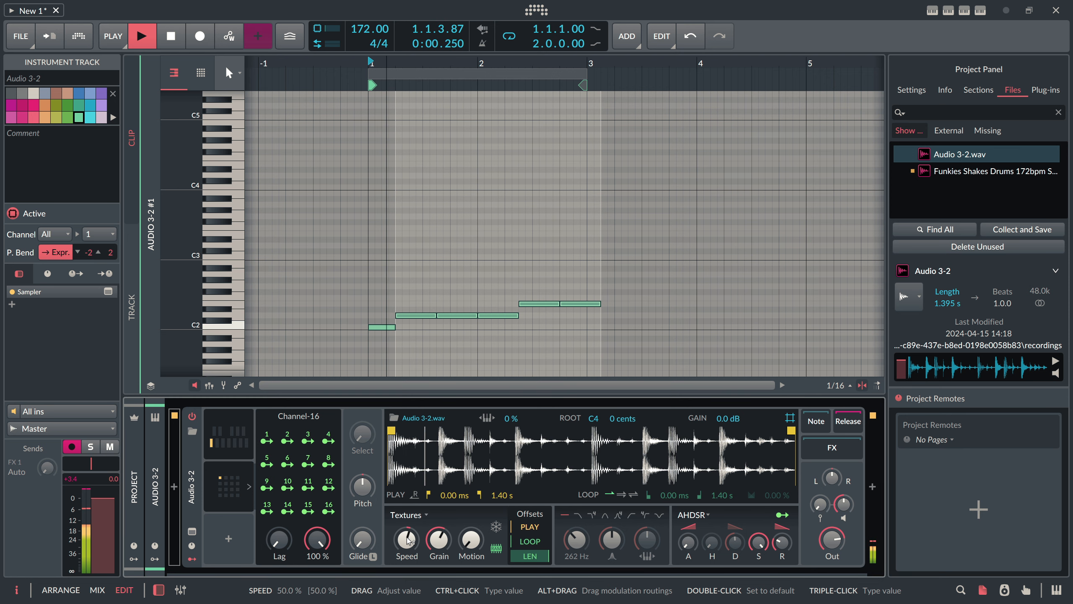
click(287, 441)
drag(439, 539, 407, 549)
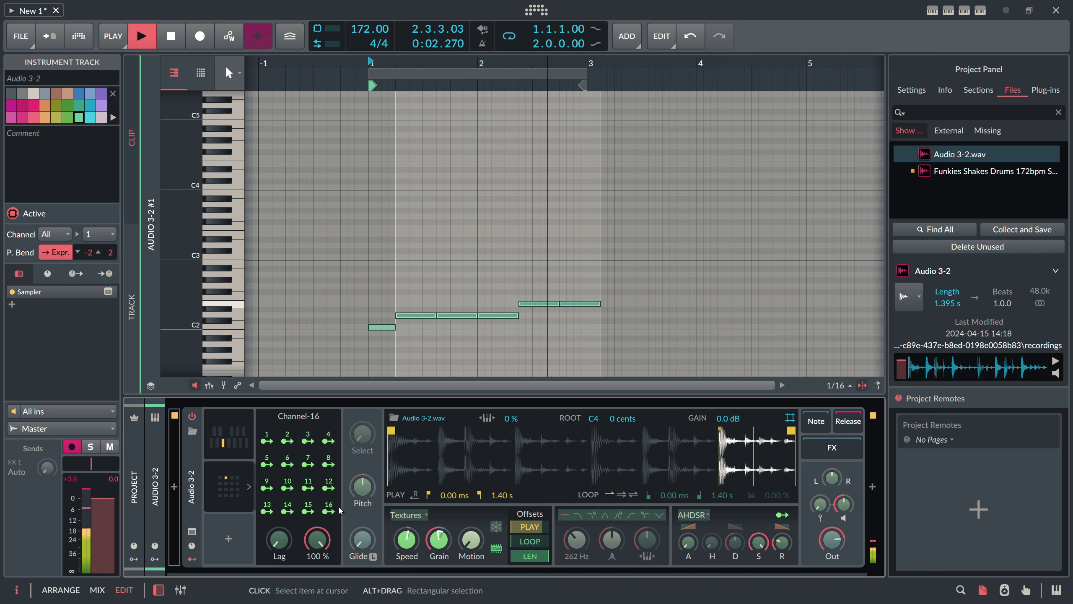
key(space)
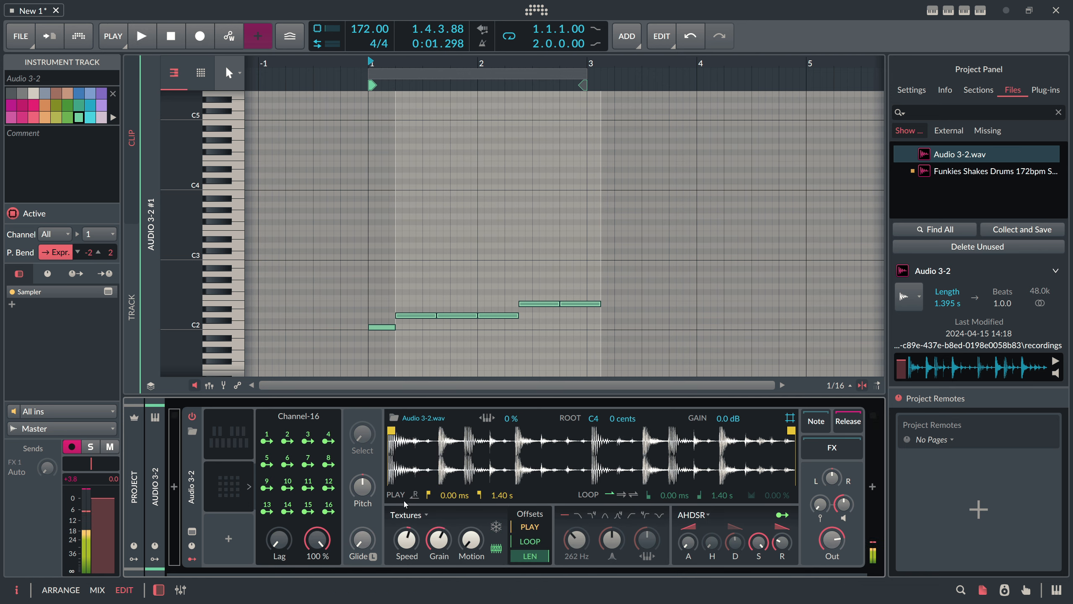
- Switch the Sampler's play mode back to Repitch
click(266, 441)
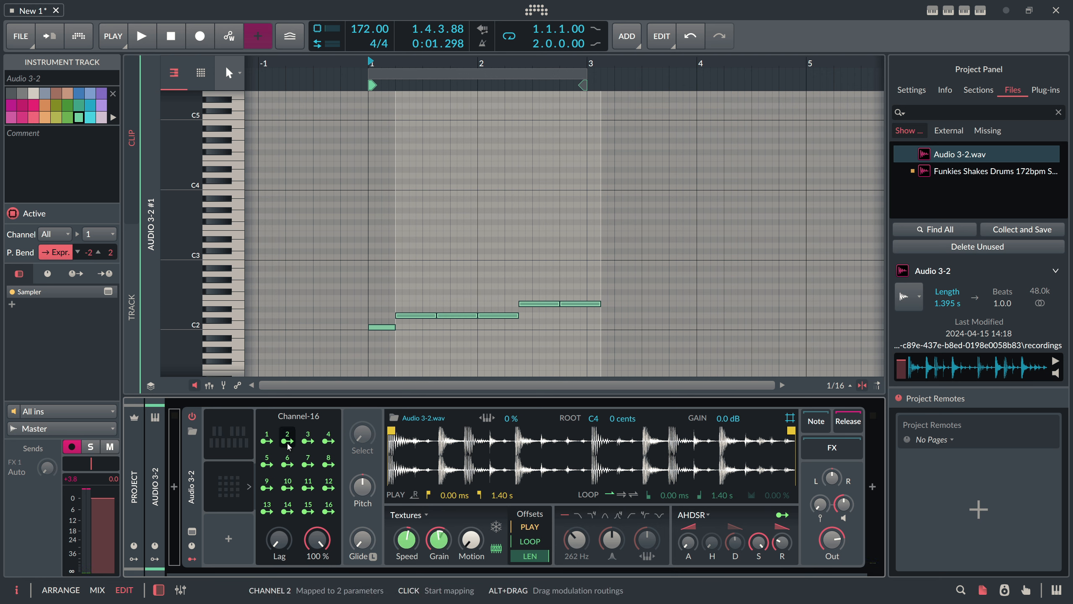
click(416, 518)
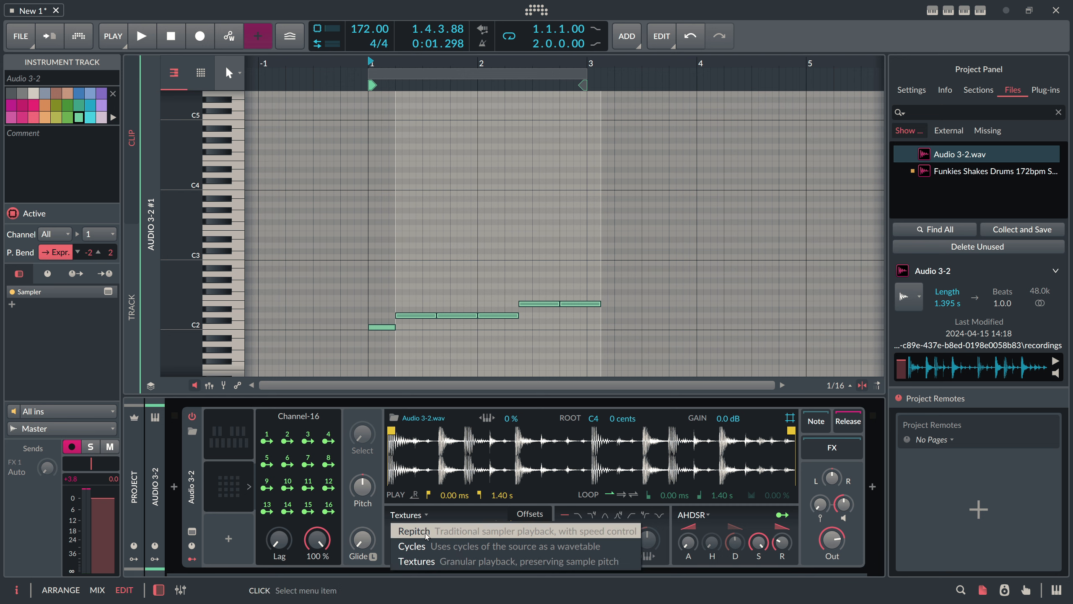
click(427, 532)
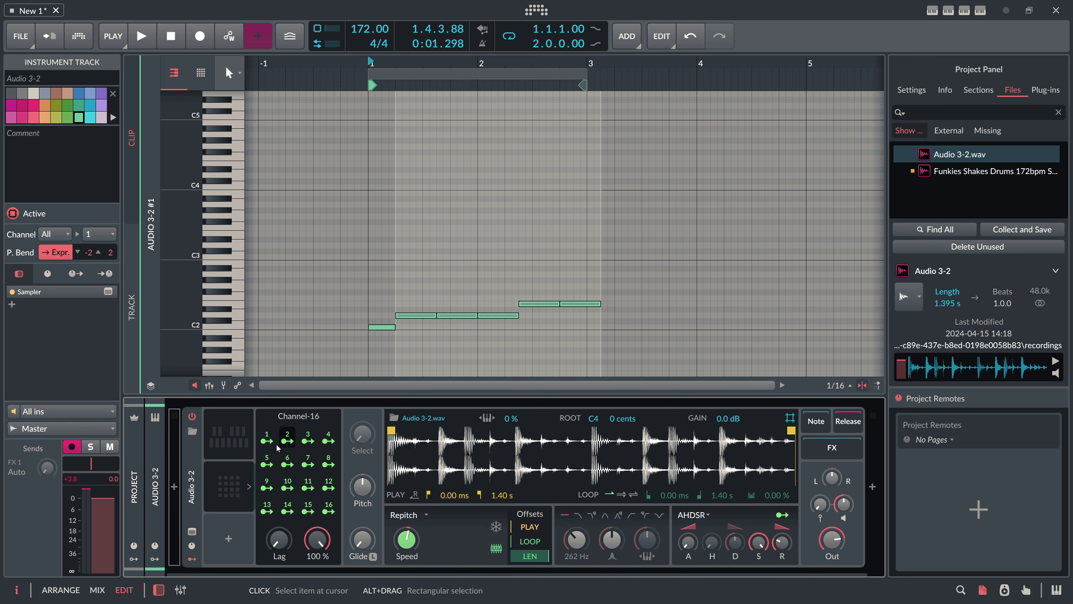
- Map Channel-16's channel 2 output to the play mode with an amount of about 2.000 and play the clip
click(287, 444)
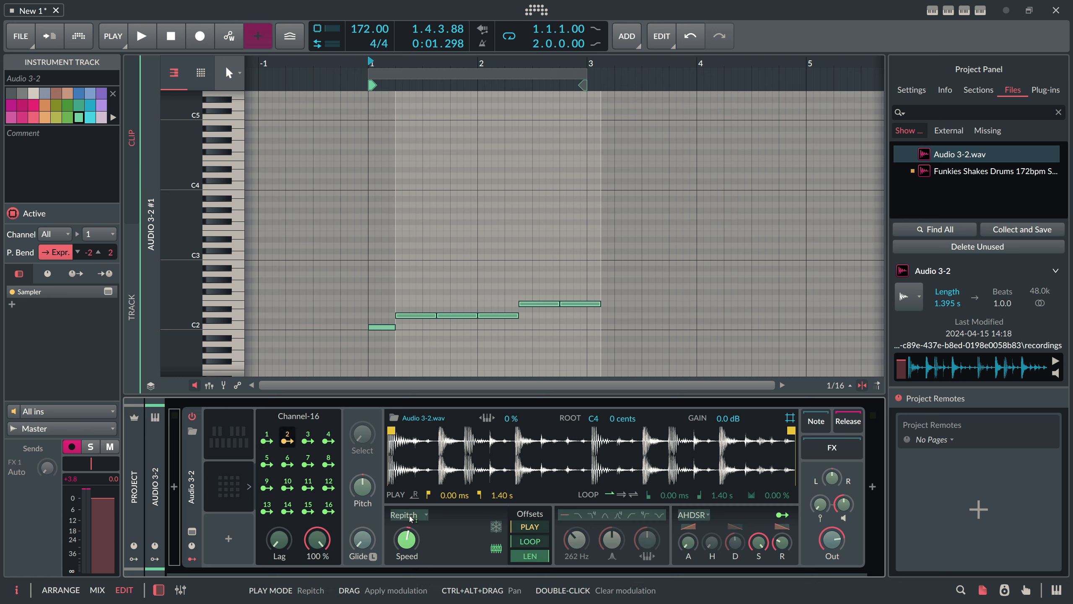
drag(409, 515, 409, 544)
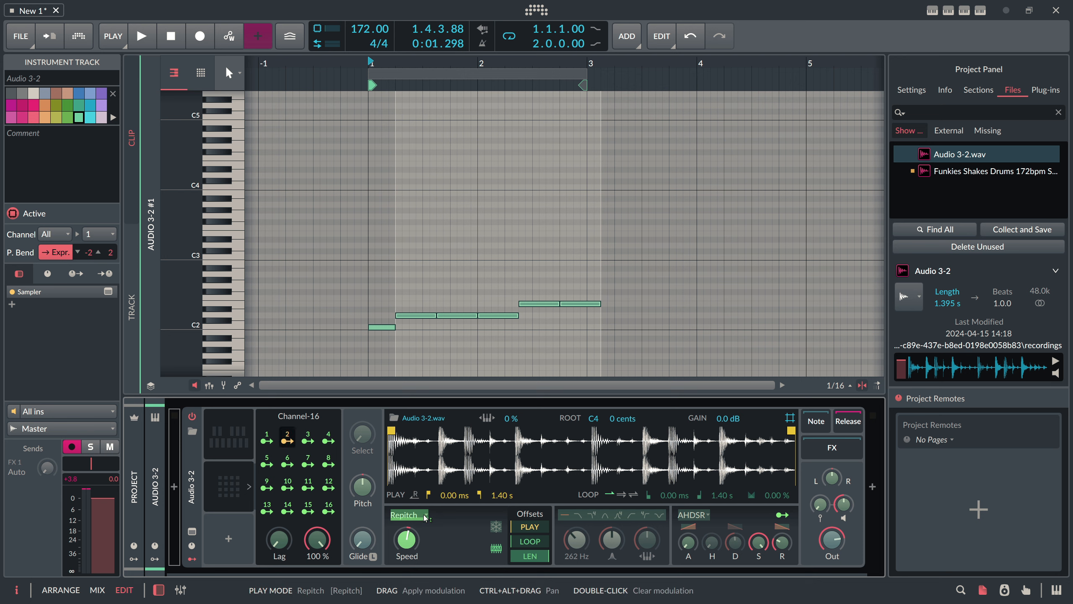
drag(422, 515, 422, 510)
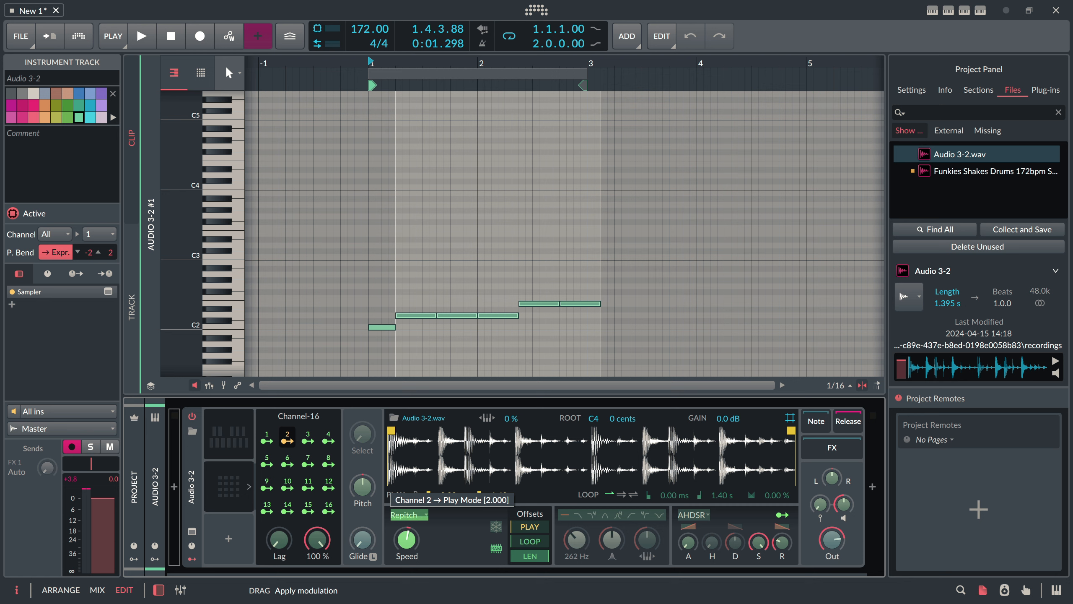
drag(422, 509, 422, 507)
click(308, 440)
key(space)
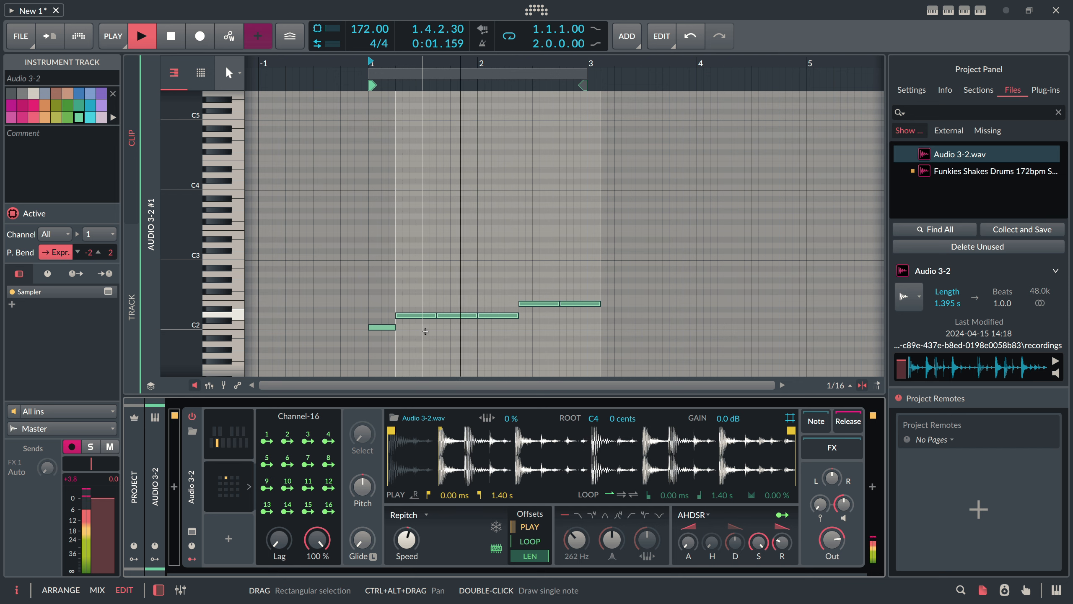
key(space)
- Reassign the MIDI channel of the three D2 notes and set the last E2 note to channel 1
drag(421, 288, 499, 373)
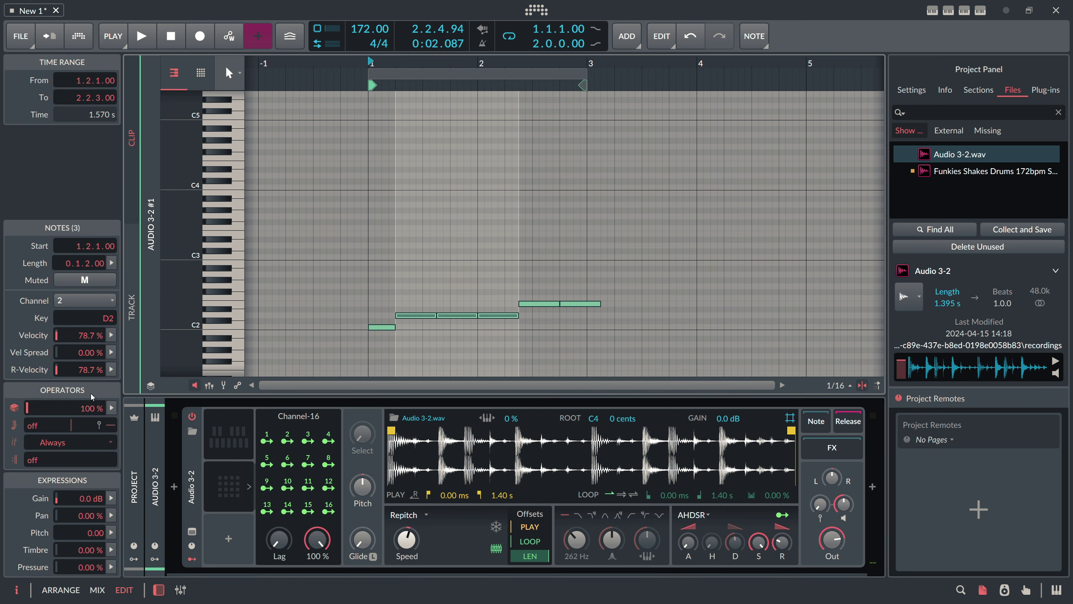
click(81, 300)
click(71, 319)
drag(526, 288, 545, 310)
drag(574, 291, 579, 332)
drag(576, 292, 579, 320)
click(368, 300)
- Switch the Sampler's play mode to Textures and readjust channel 2's modulation of the grain size while the clip plays
key(space)
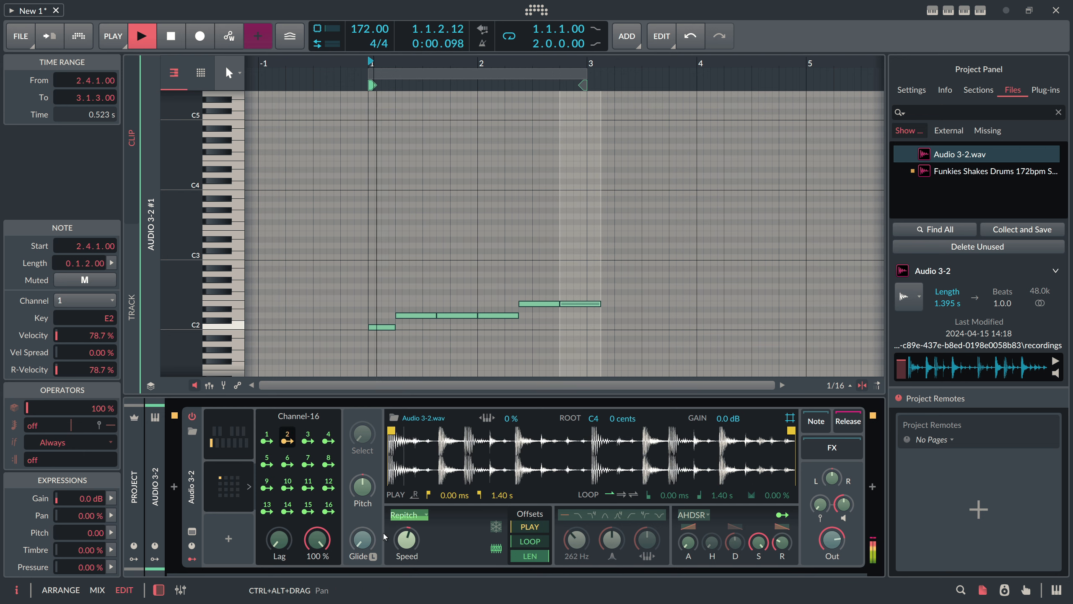
key(space)
click(408, 514)
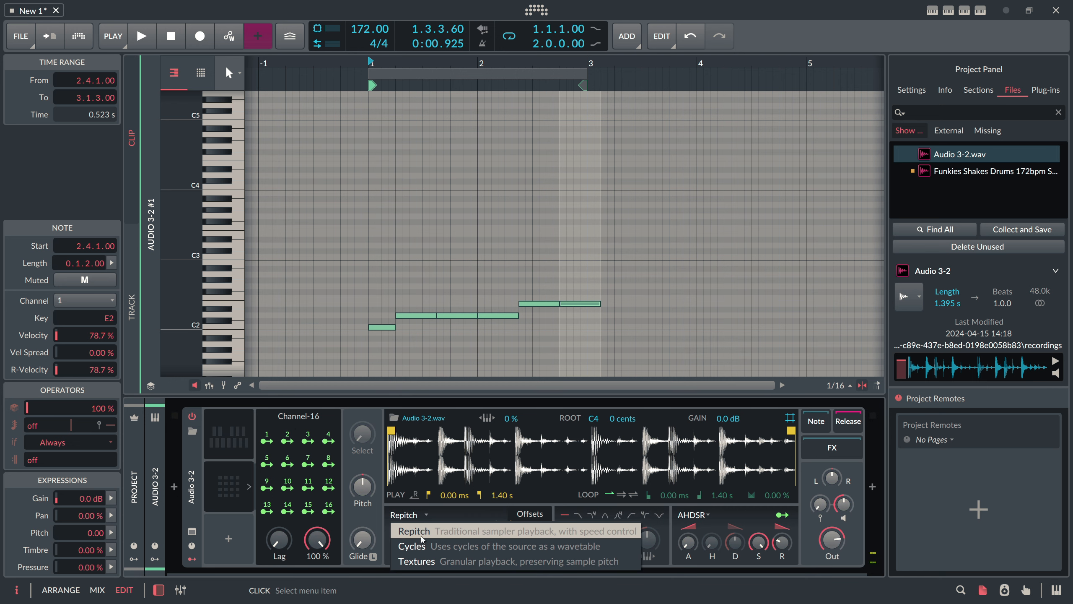
click(425, 560)
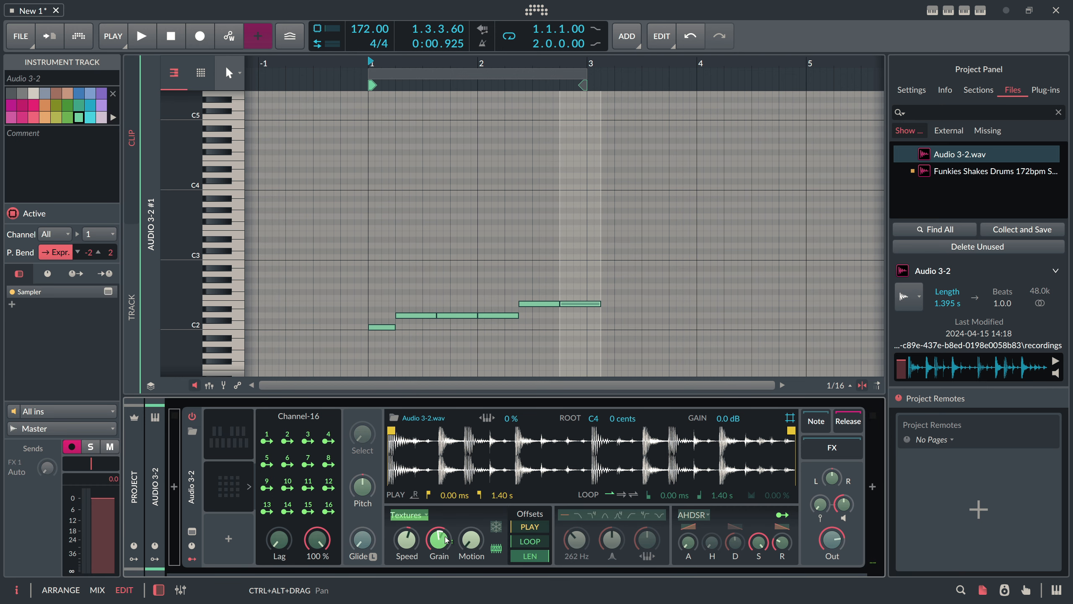
key(space)
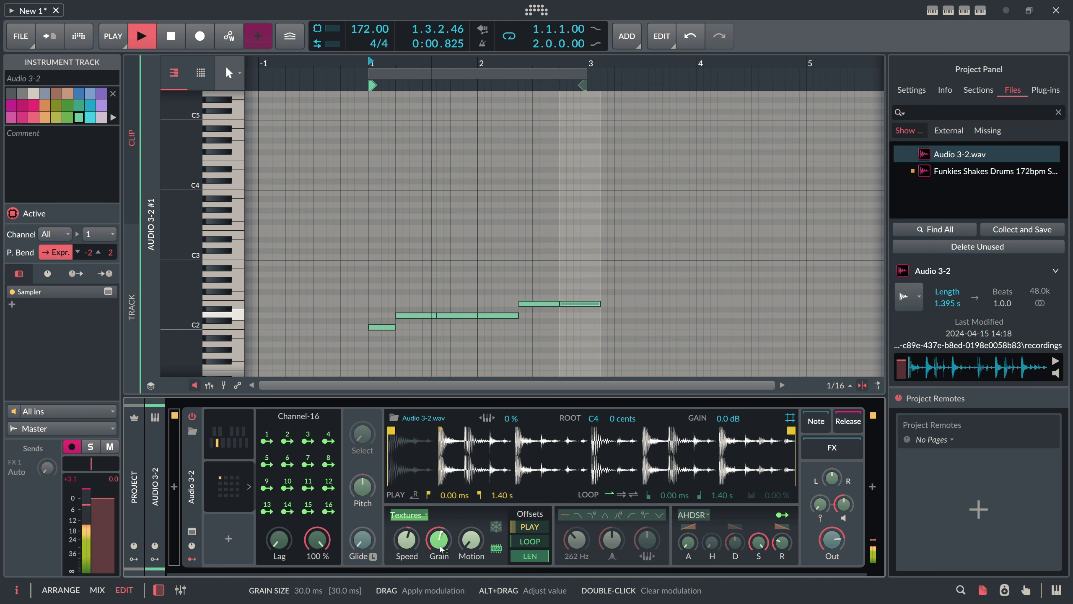
mouse_move(440, 549)
mouse_down()
mouse_move(440, 533)
mouse_move(441, 558)
mouse_up()
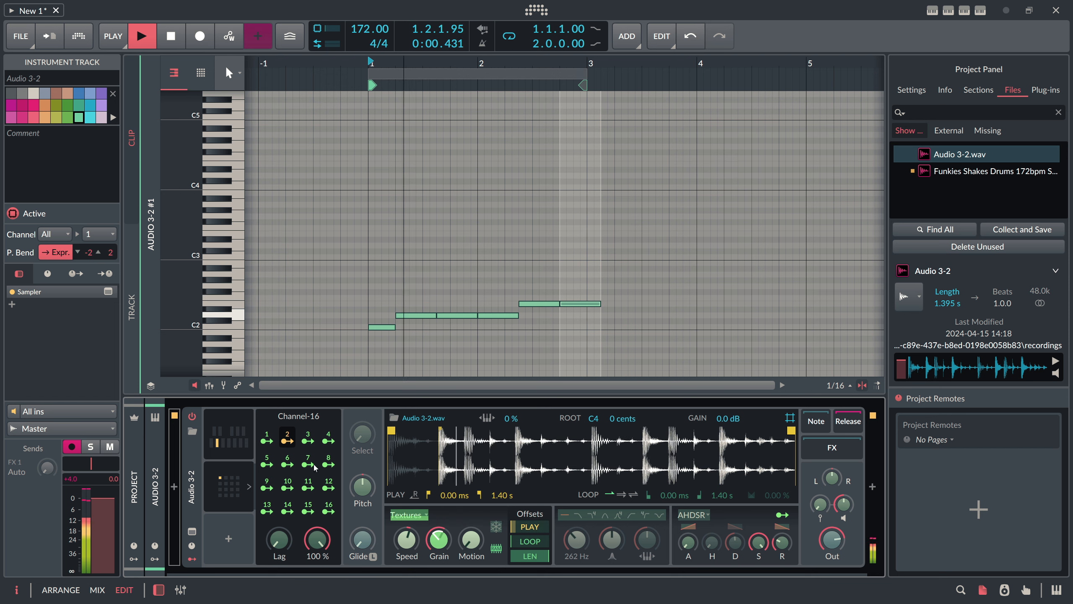
click(287, 440)
- Return the Sampler's play mode to Repitch and play the clip again to hear the channel 2 notes
key(space)
click(409, 515)
click(419, 532)
key(space)
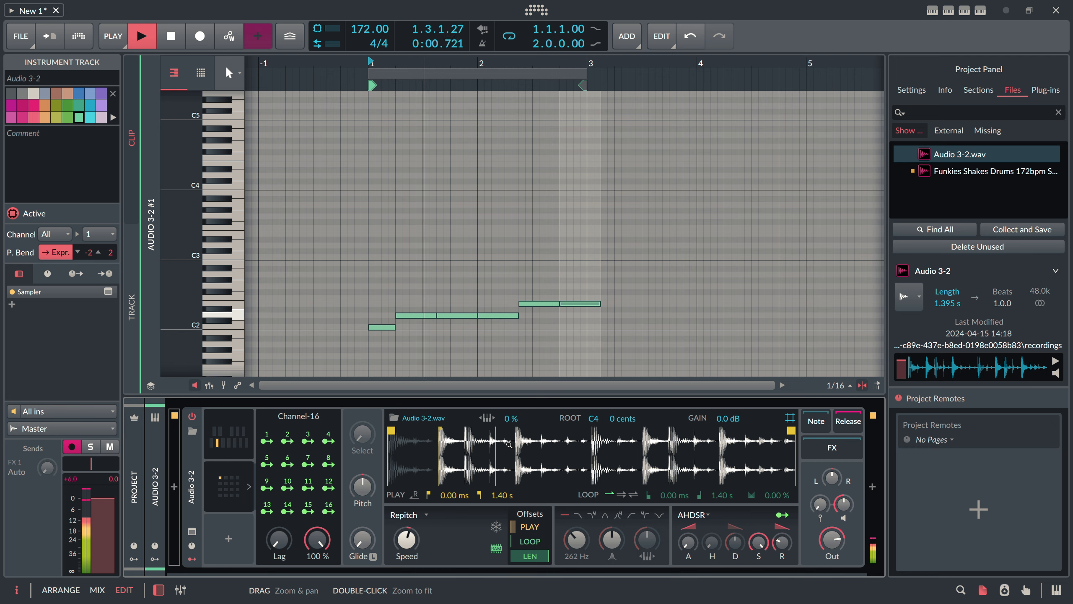
click(488, 296)
key(space)
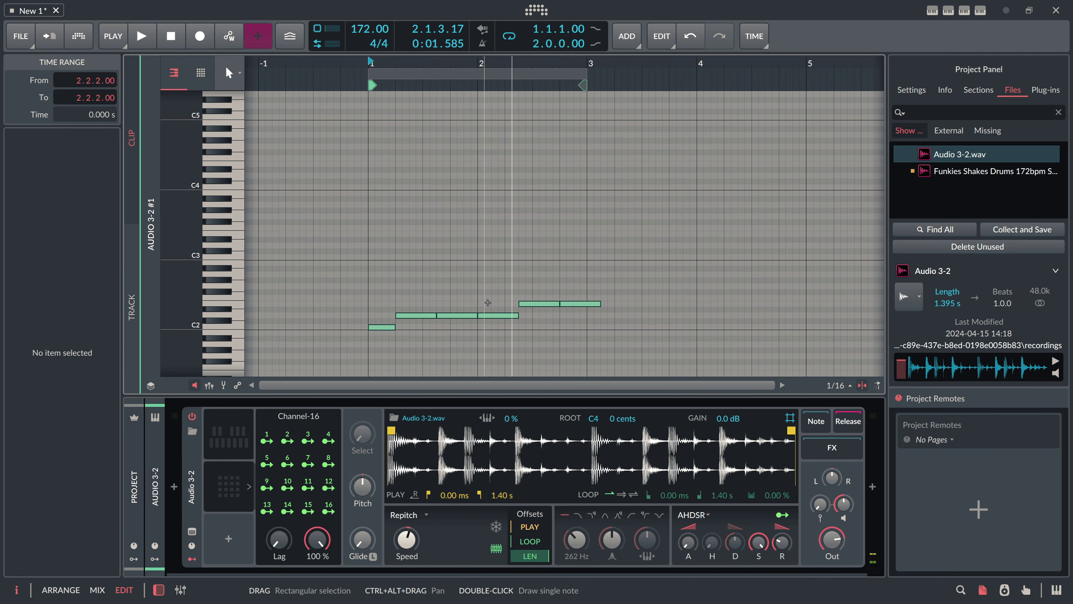
- Select the Pitch-12 modulator, collapse the expanded modulator controls and return to the arrangement
click(235, 430)
click(249, 434)
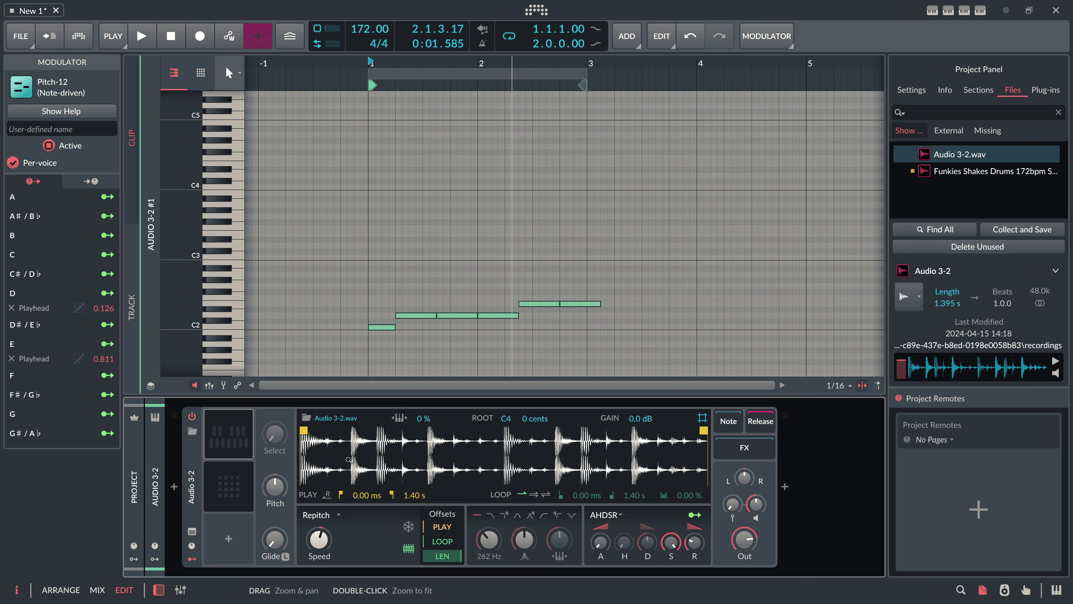
click(400, 178)
key(alt+1)
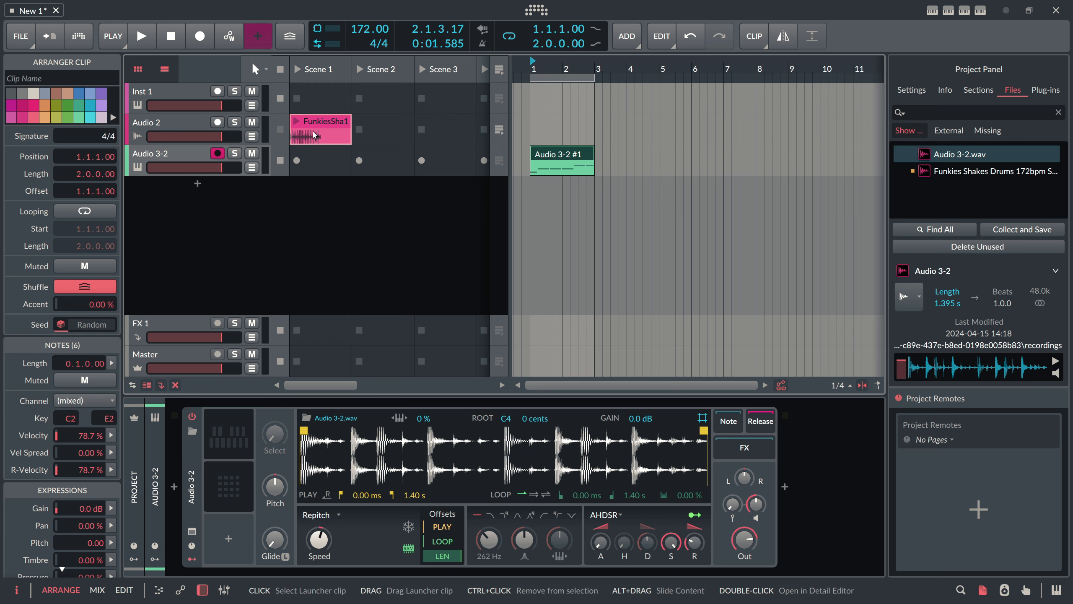
- Move the Bit-8 device from the Audio 2 track to directly after the Sampler on the Audio 3-2 track
click(192, 122)
click(191, 155)
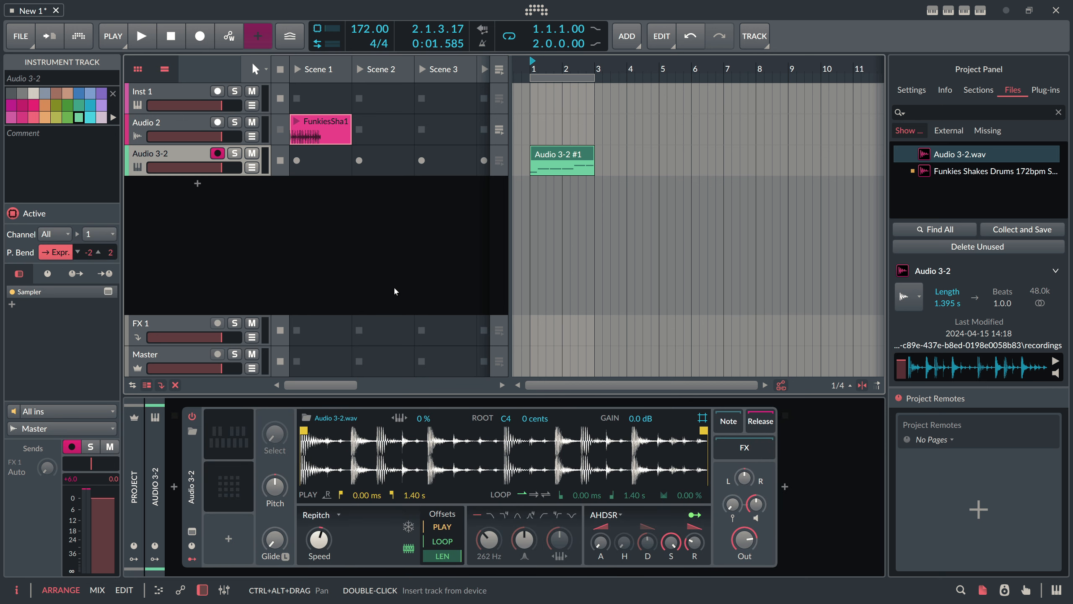
click(185, 127)
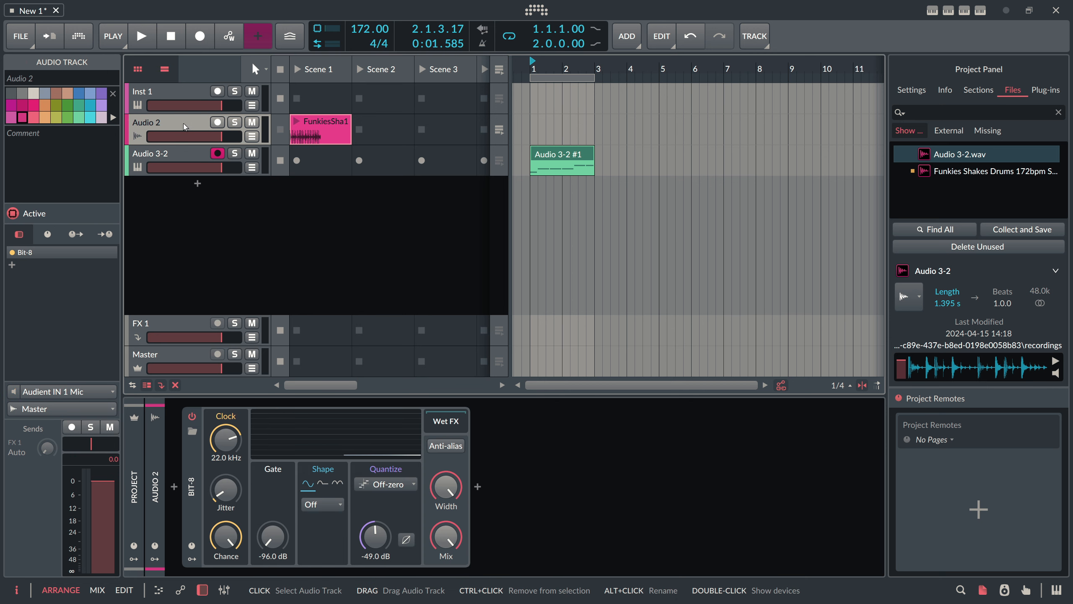
drag(193, 455, 785, 486)
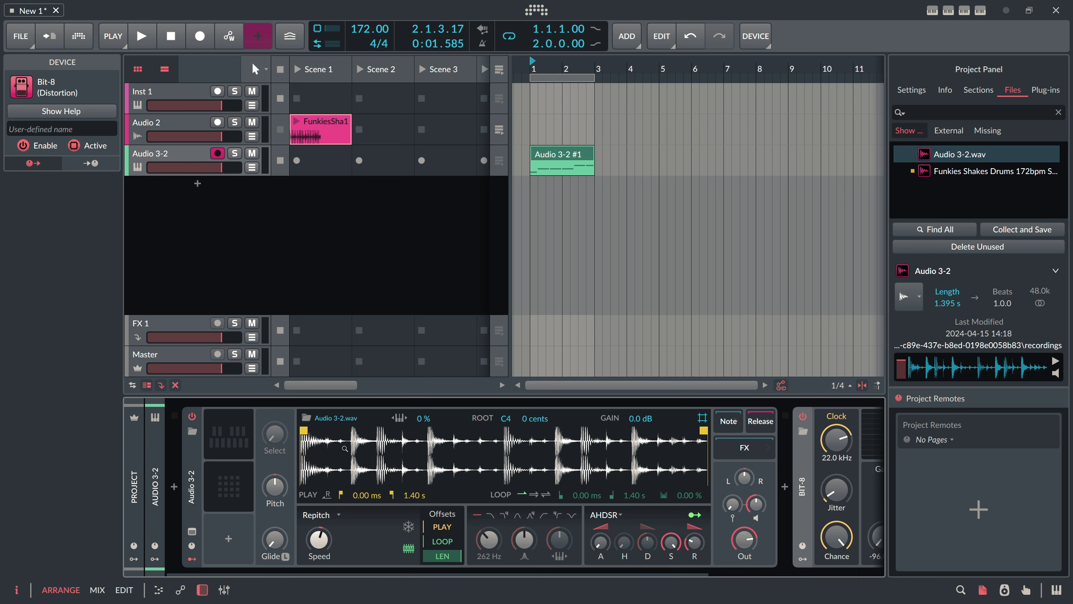
- Delete the Inst 1 and Audio 2 tracks and the Audio 3-2 #1 arranger clip
click(192, 121)
key(Delete)
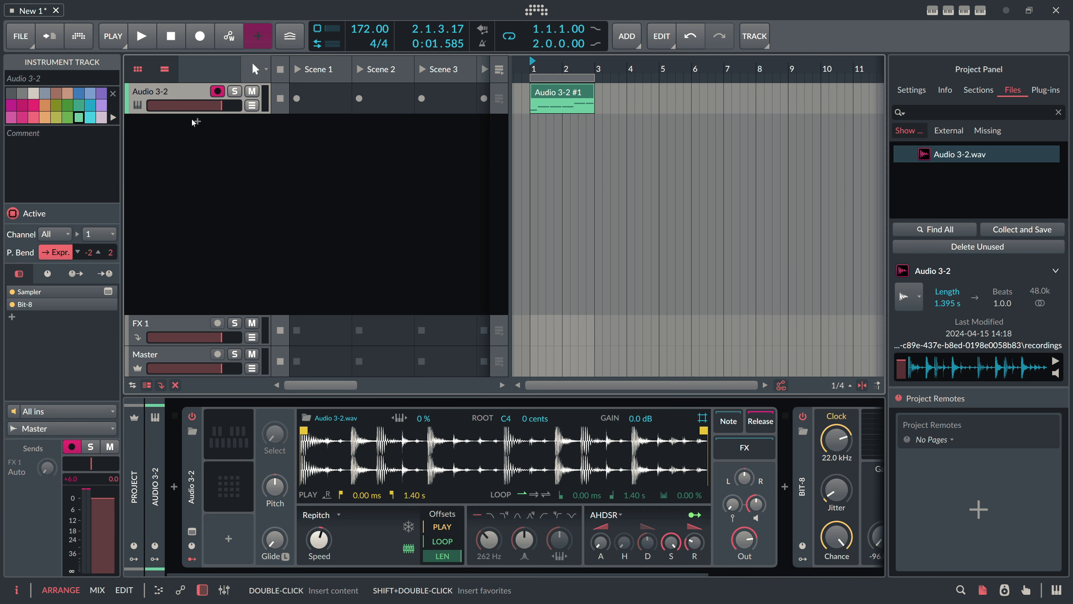
click(575, 96)
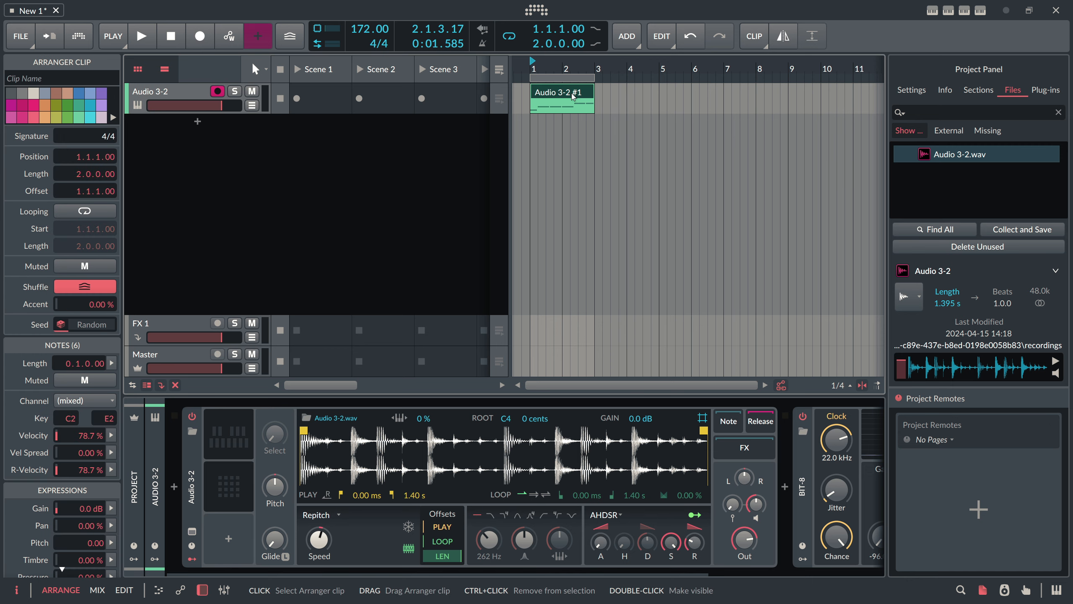
key(Delete)
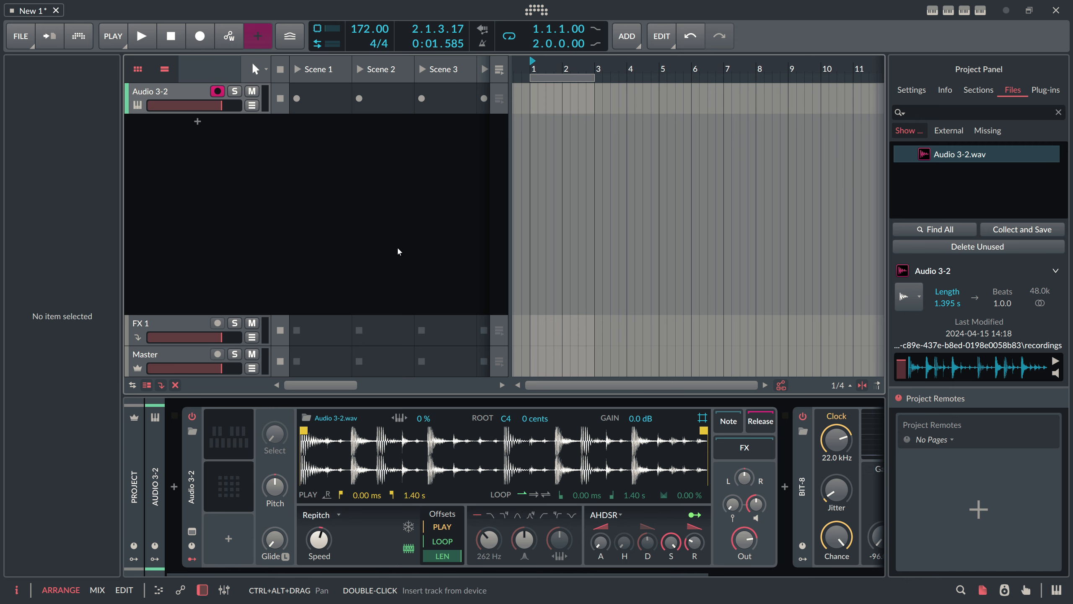
- Switch to Resonic Pro and load Funkies Shakes Drums 172bpm Sample-bounce-1.wav into Bitwig's Sampler, replacing Audio 3-2.wav
key(alt+Tab)
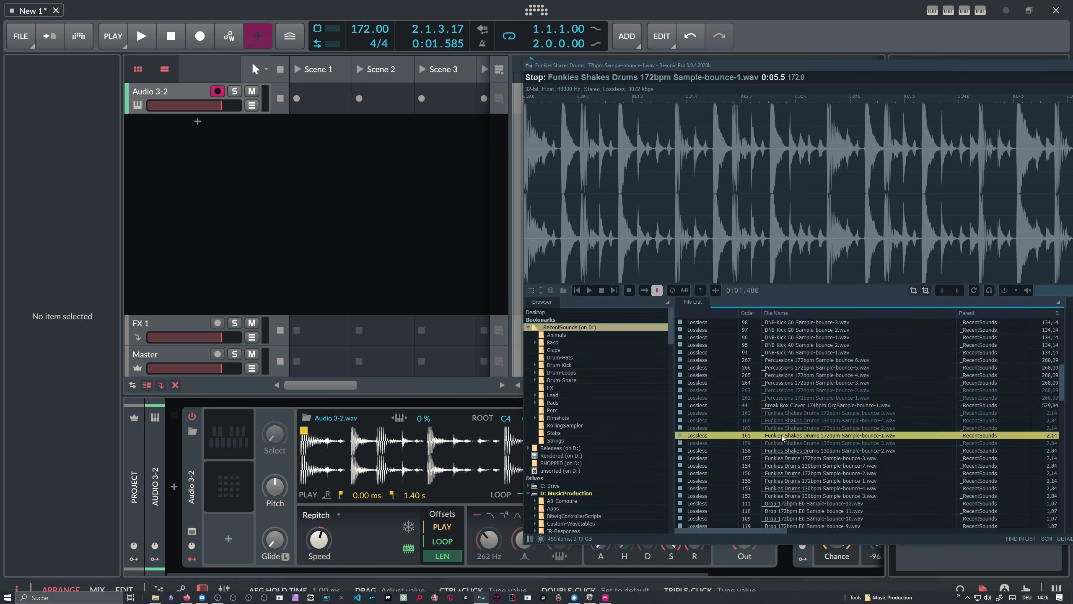
drag(783, 438, 410, 452)
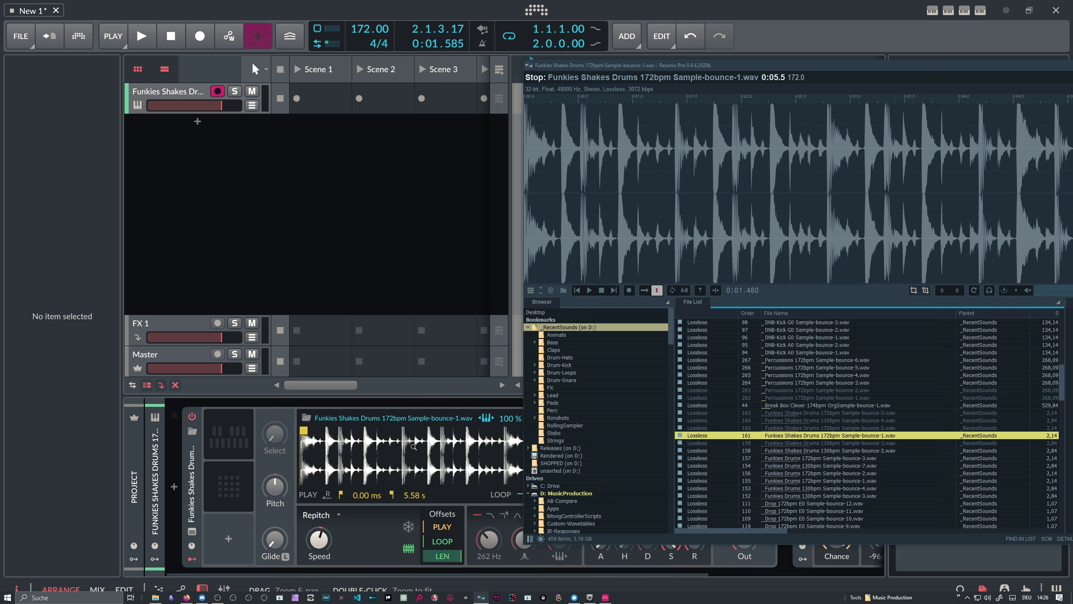
click(371, 331)
- Start and stop playback, and create an empty one-bar clip at bar 1 of the Funkies Shakes Drums track
click(183, 87)
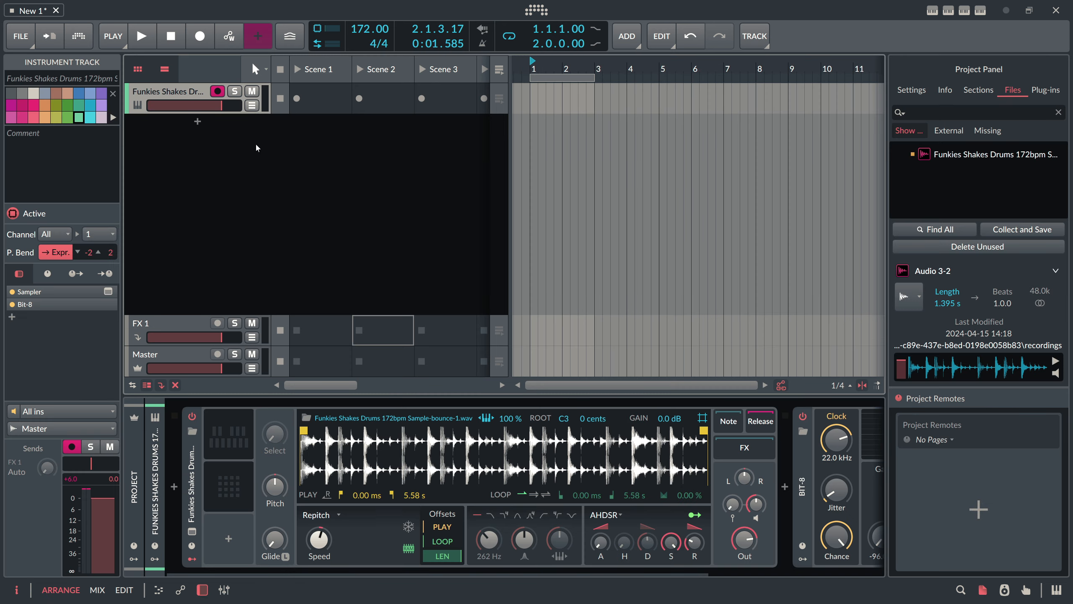
key(space)
click(294, 197)
key(space)
double_click(539, 99)
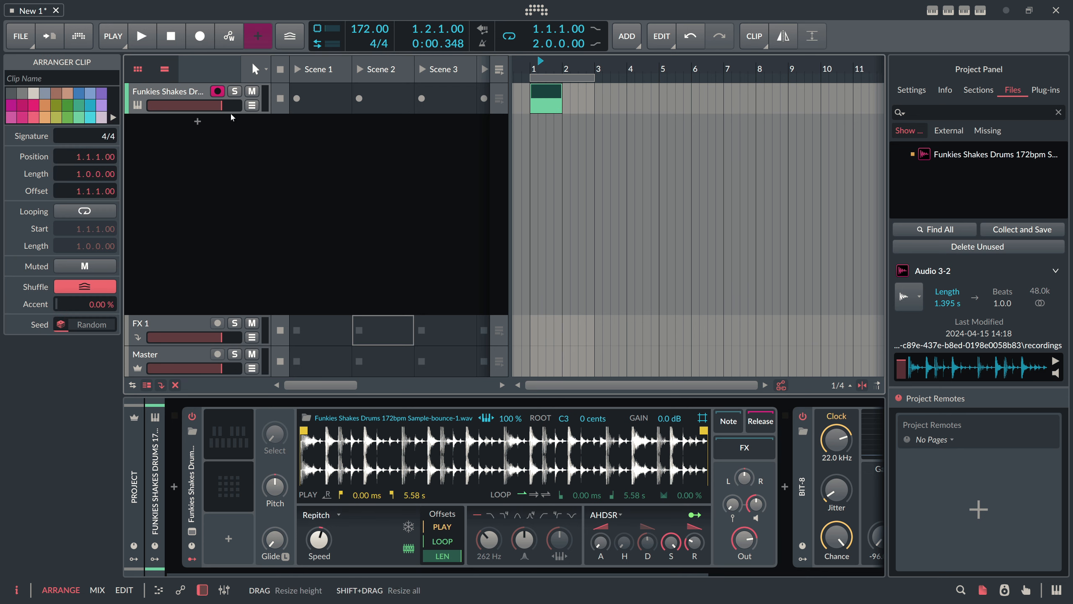
- Delete the Pitch-12 and Channel-16 modulators from the Sampler and raise its Speed slightly
click(238, 451)
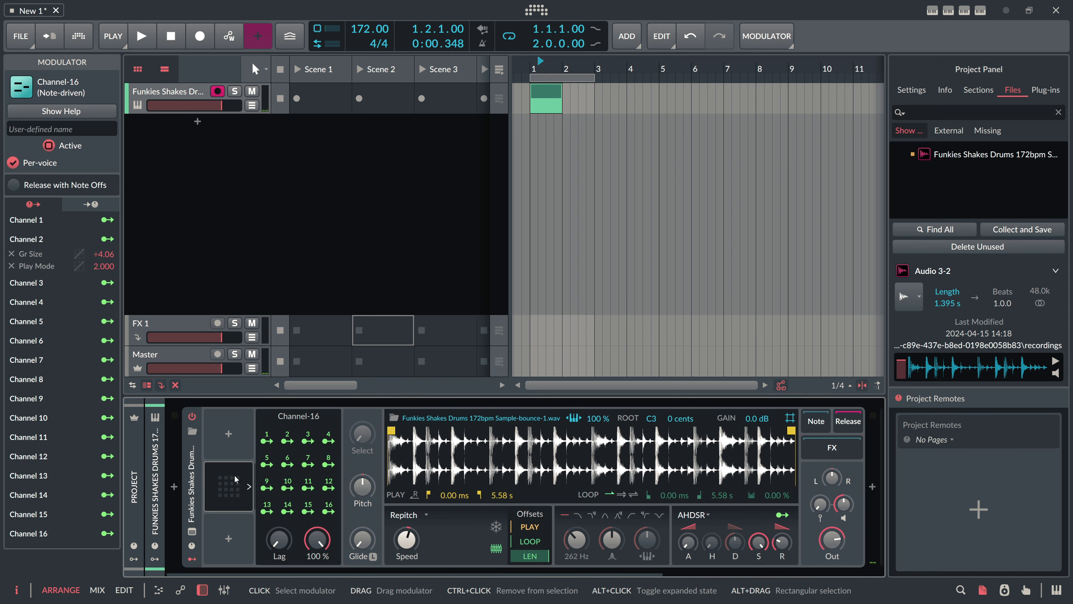
key(Delete)
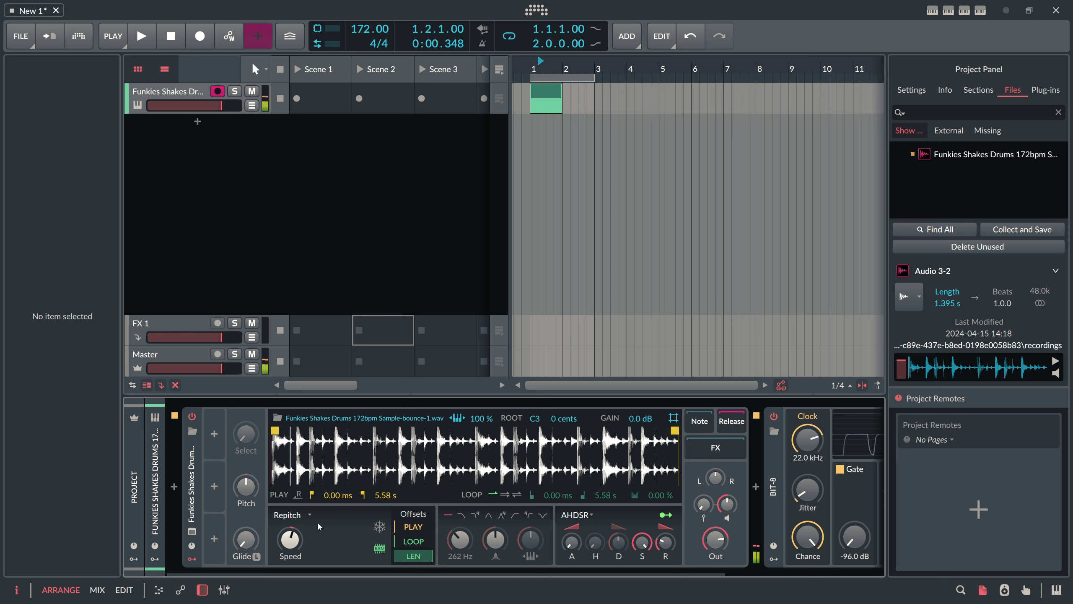
drag(290, 539, 290, 531)
click(294, 514)
click(320, 514)
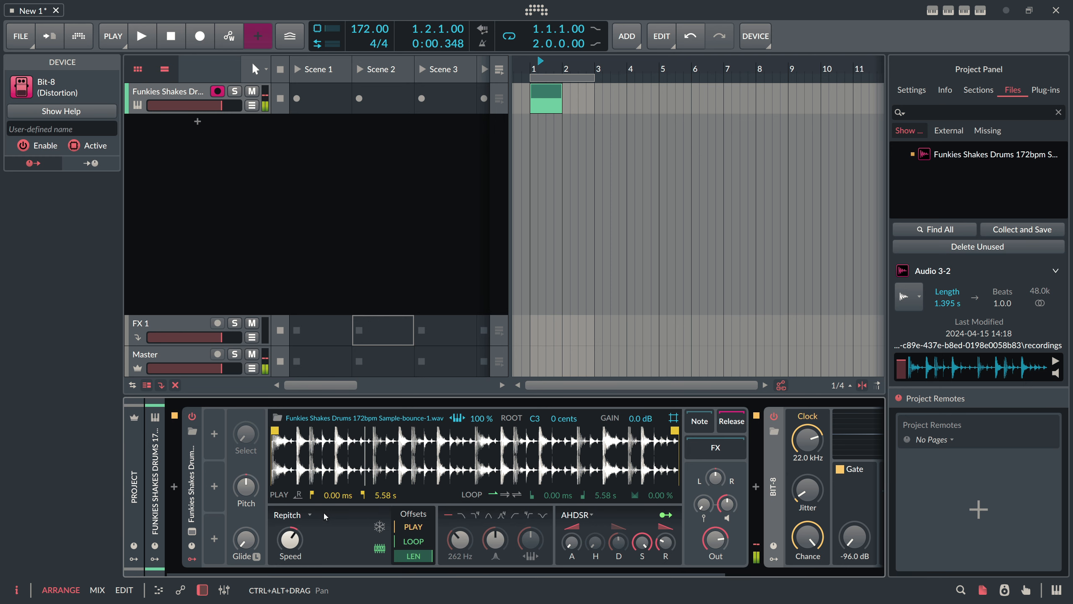
- Hide the project panel and temporarily bypass Bit-8 to compare the loop with and without it
click(773, 416)
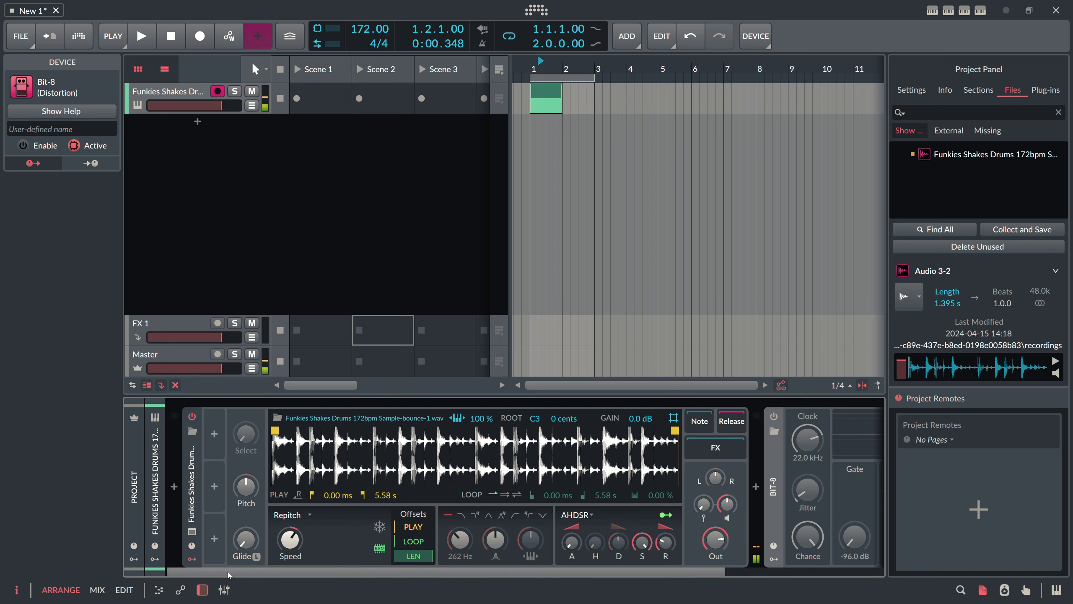
click(982, 590)
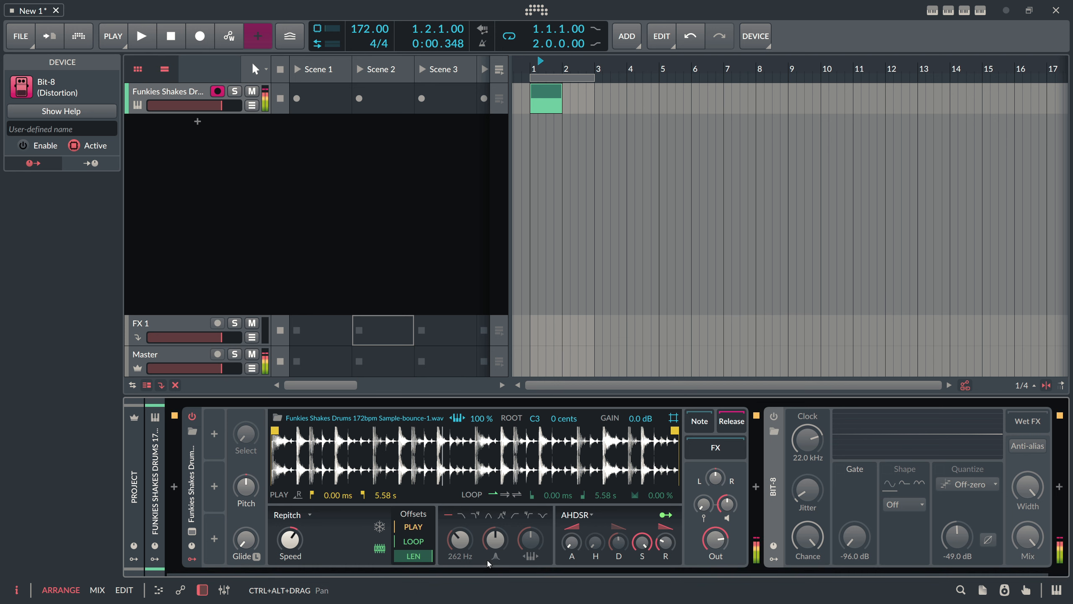
click(774, 416)
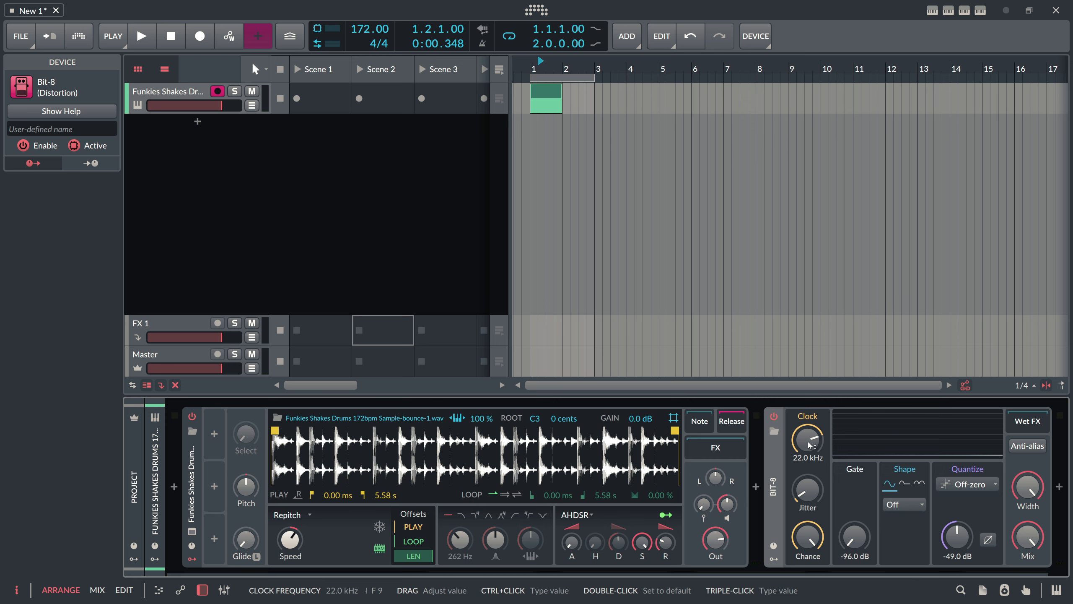
- Hide the Sampler's modulators, add a Keytrack+ modulator to Bit-8 and consult its help page
click(193, 559)
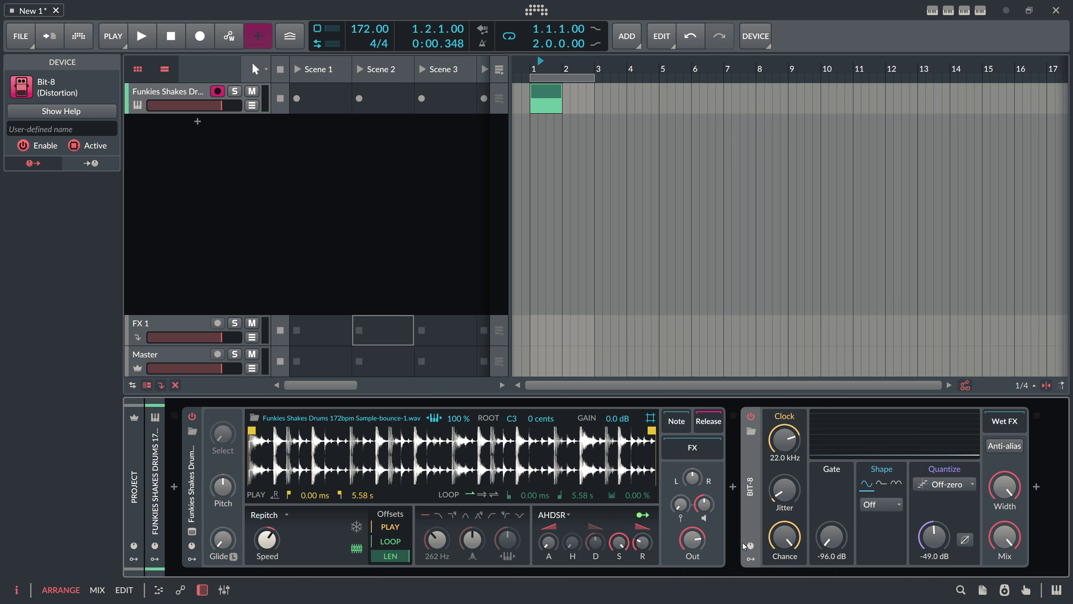
click(750, 558)
click(773, 436)
text(key)
key(Return)
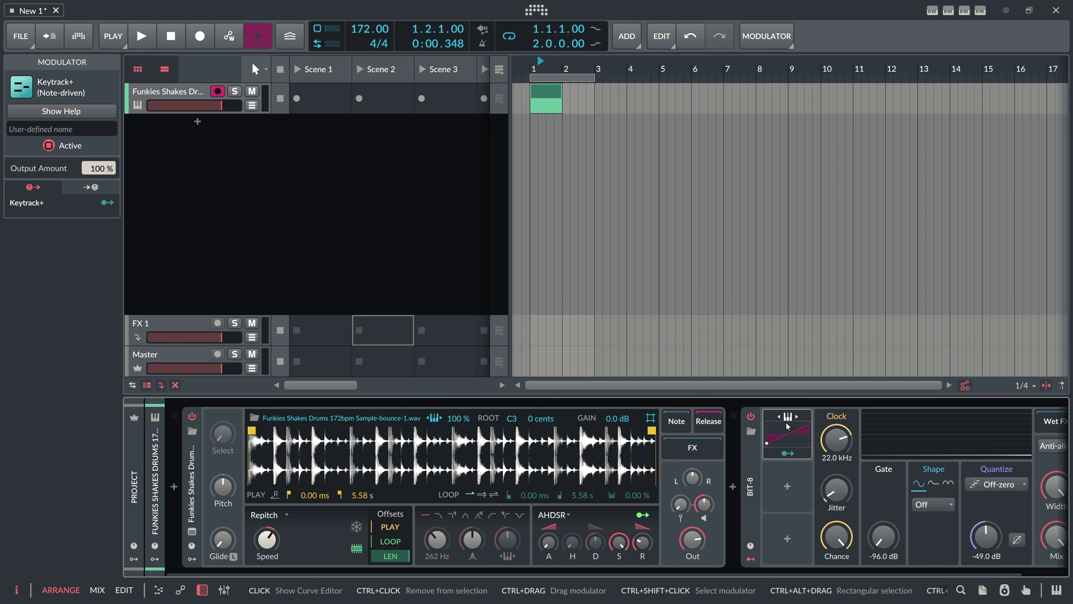
click(61, 111)
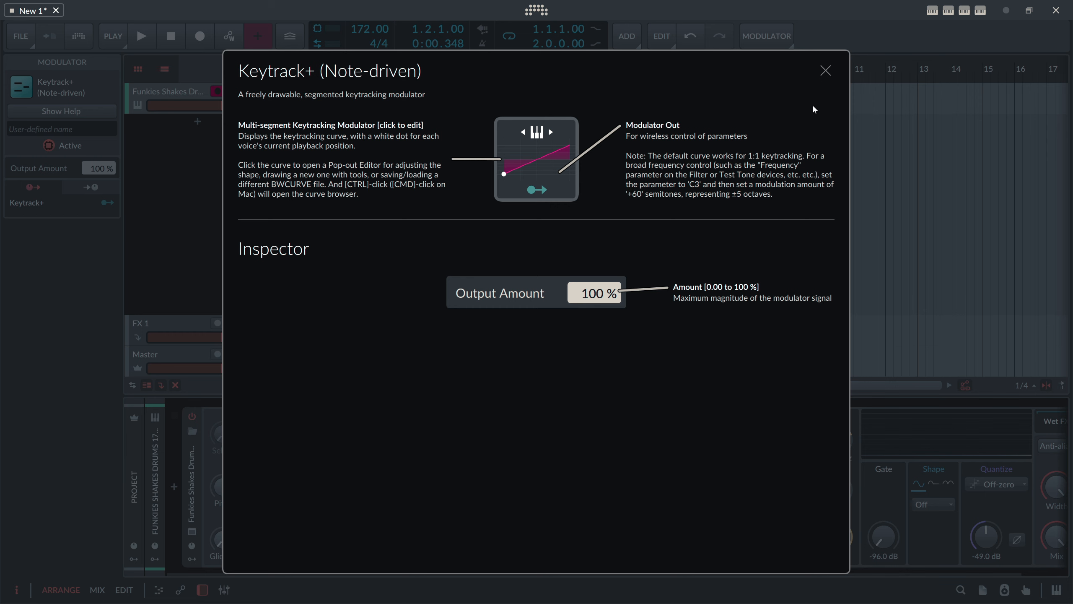
click(826, 70)
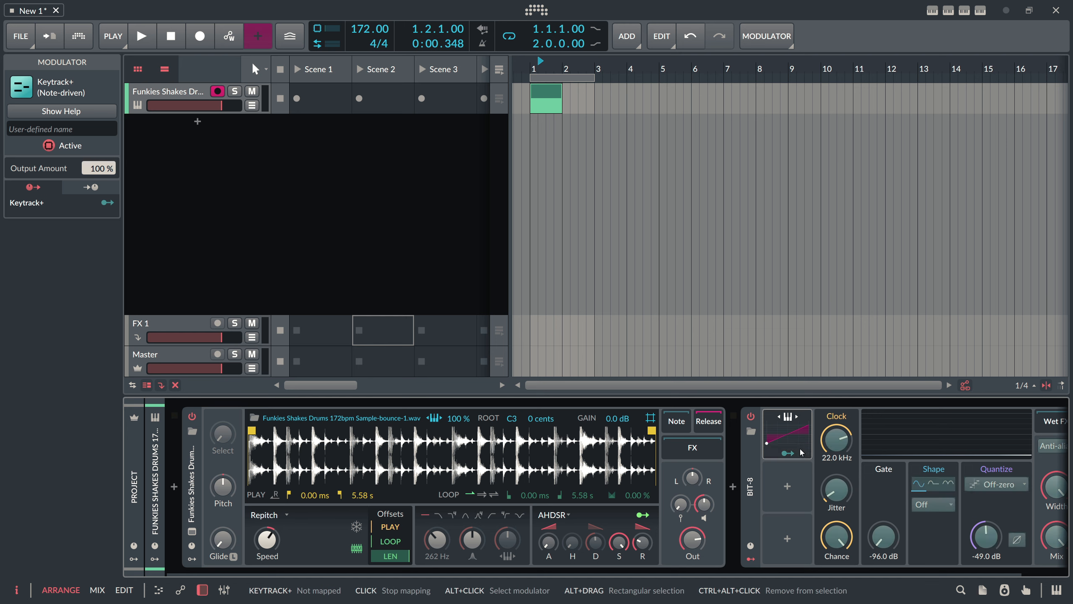
- Map Keytrack+ to Bit-8's clock frequency with a modulation amount of 60
drag(835, 441, 835, 425)
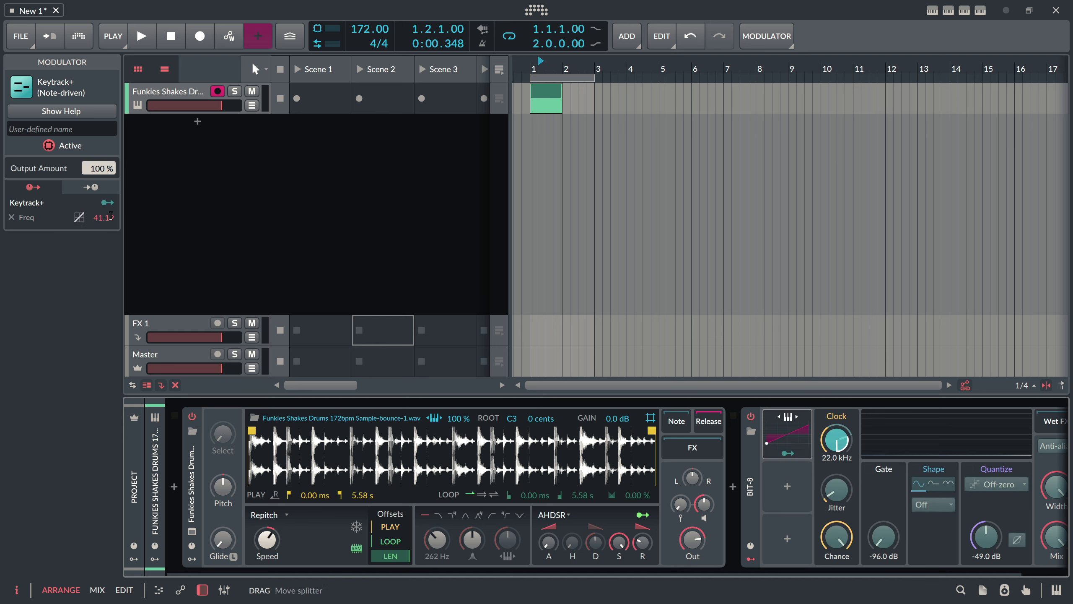
double_click(111, 216)
text(60)
key(Return)
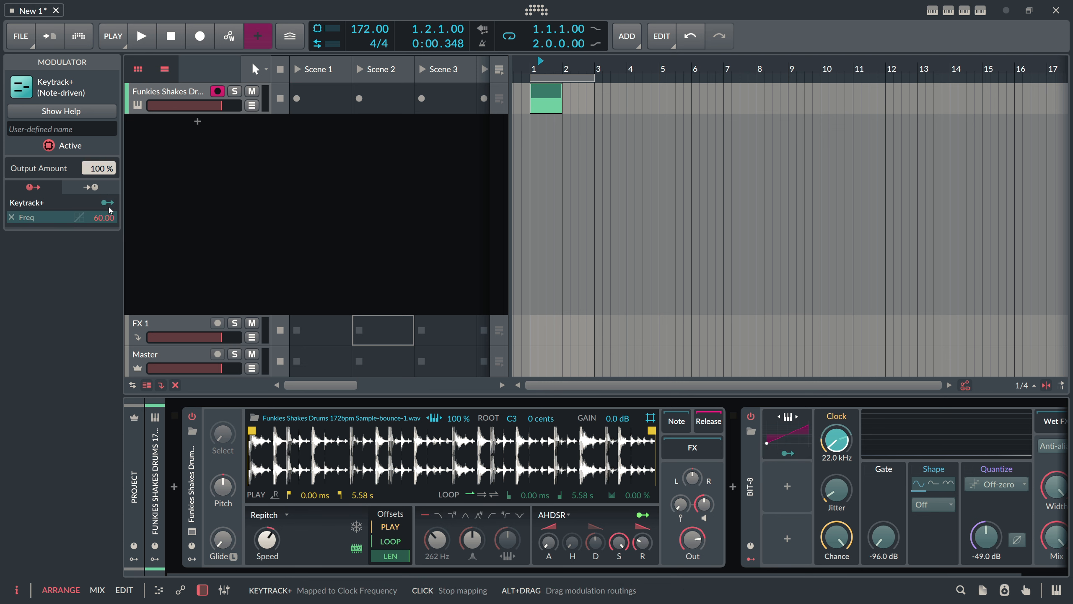
- Map Keytrack+ to Bit-8's quantization level with a modulation amount of -60
scroll(711, 571, right, 2)
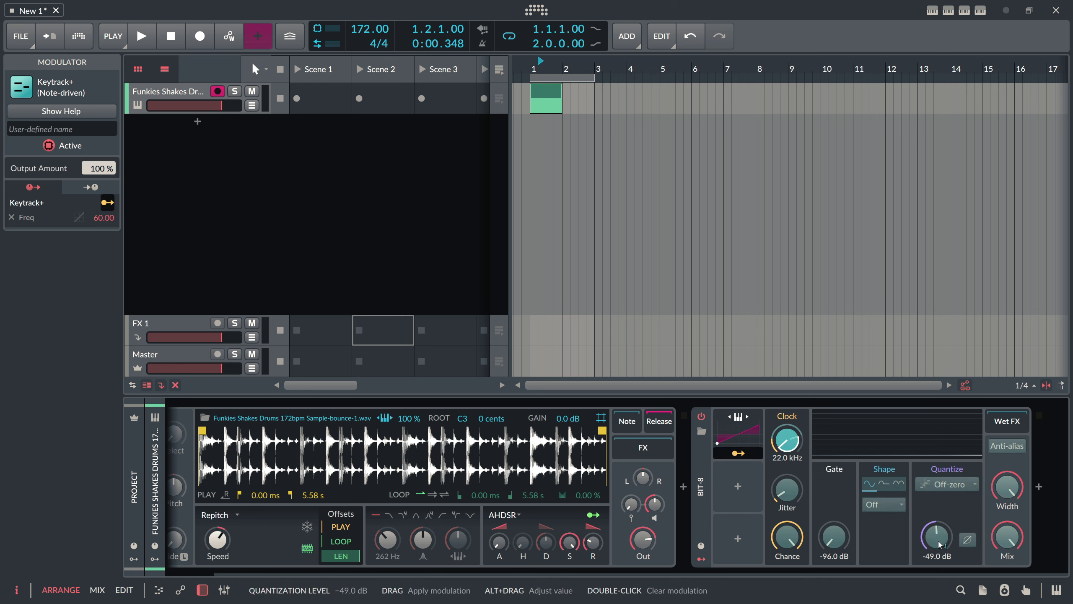
drag(936, 536, 936, 567)
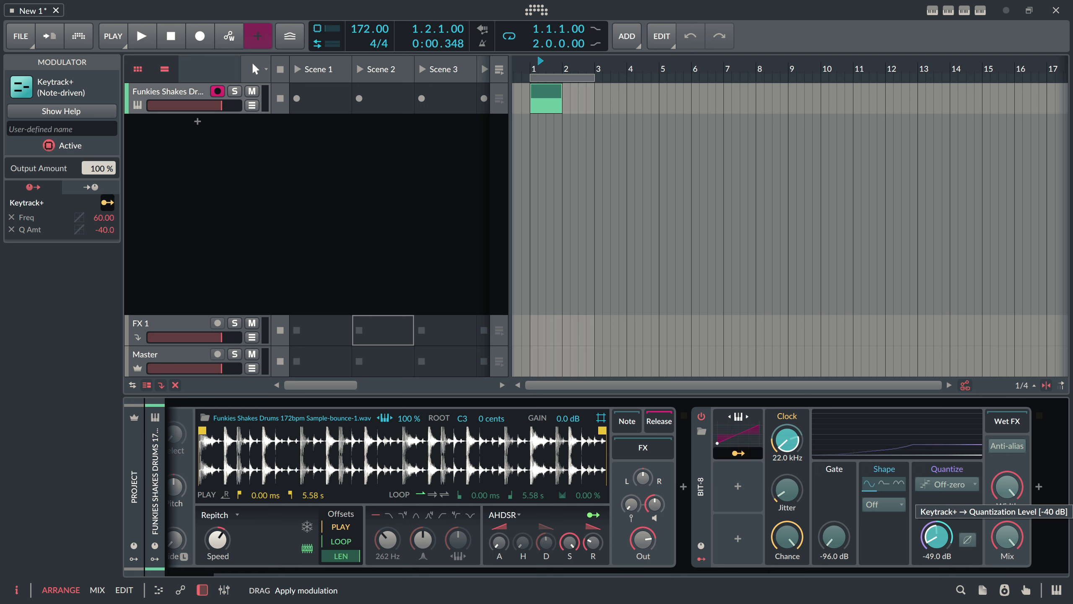
double_click(106, 230)
text(-60)
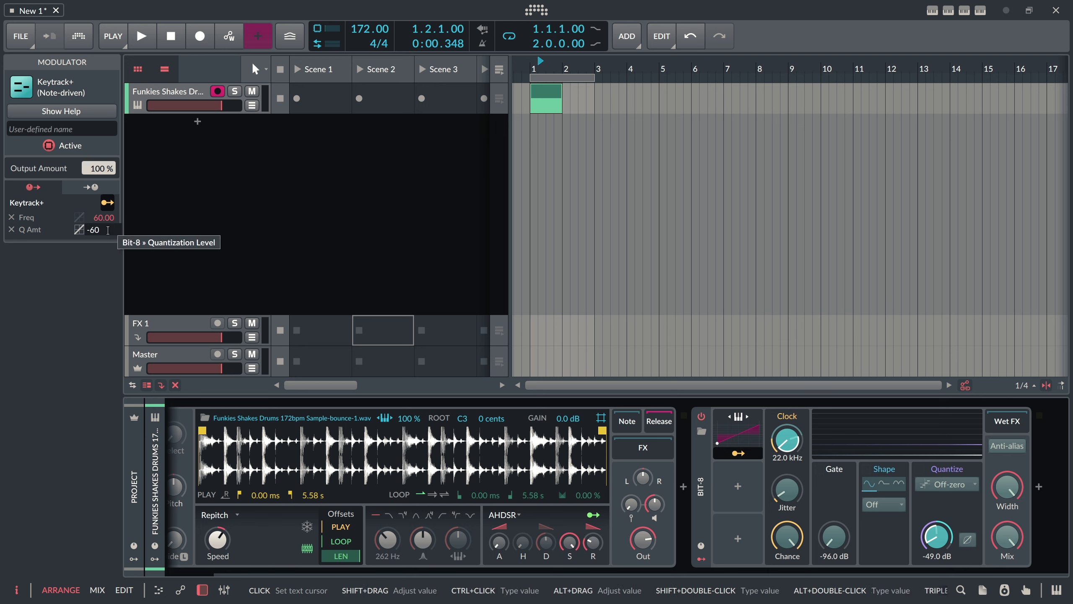
key(Return)
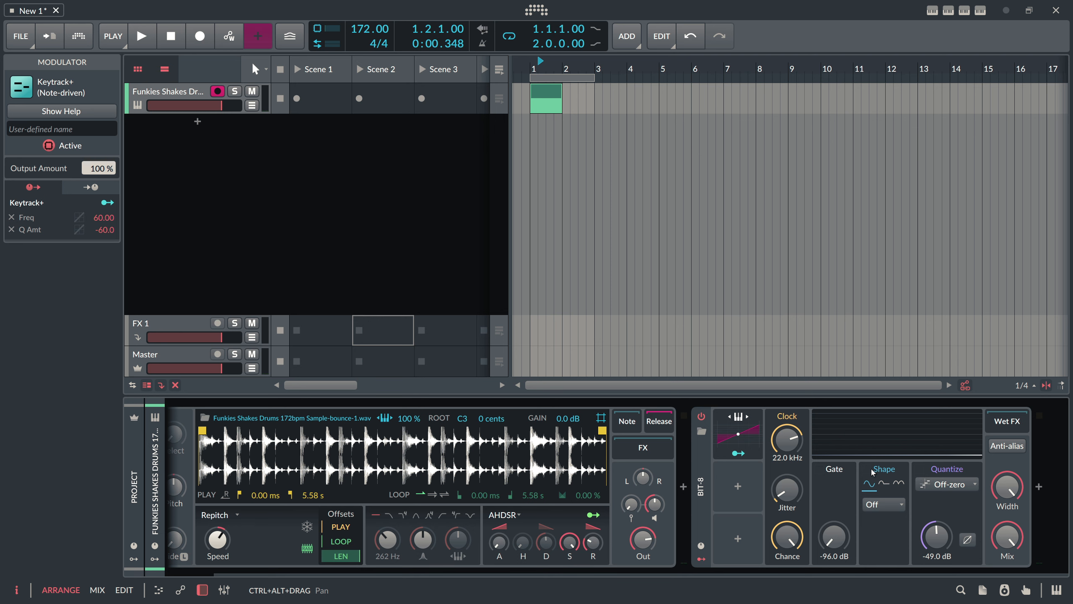
- Bypass and re-enable Bit-8 to compare the key-tracked effect with the unprocessed drum loop
drag(735, 571, 685, 573)
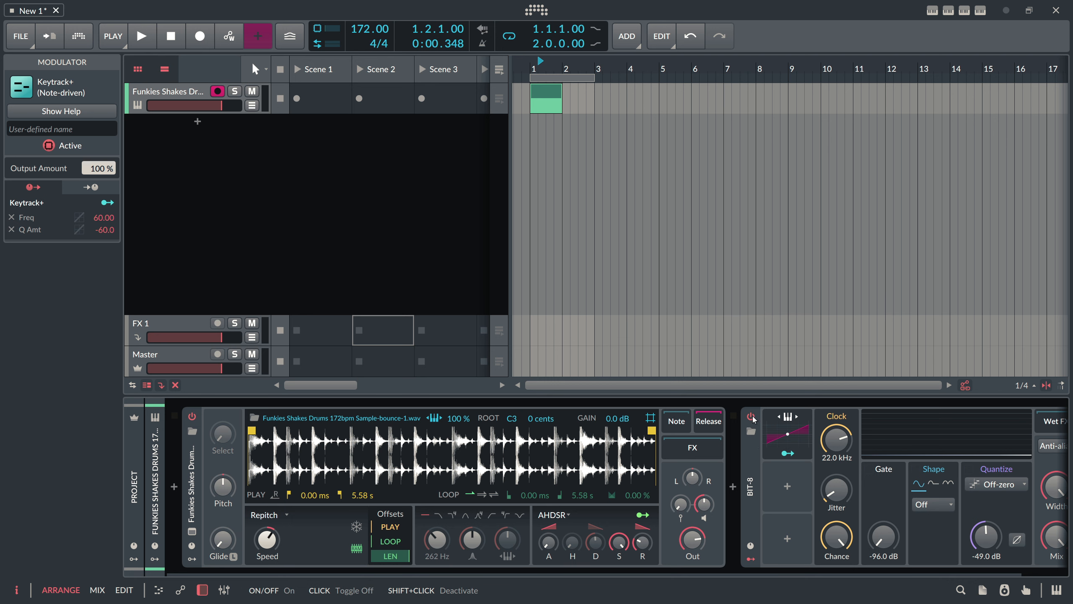
click(752, 416)
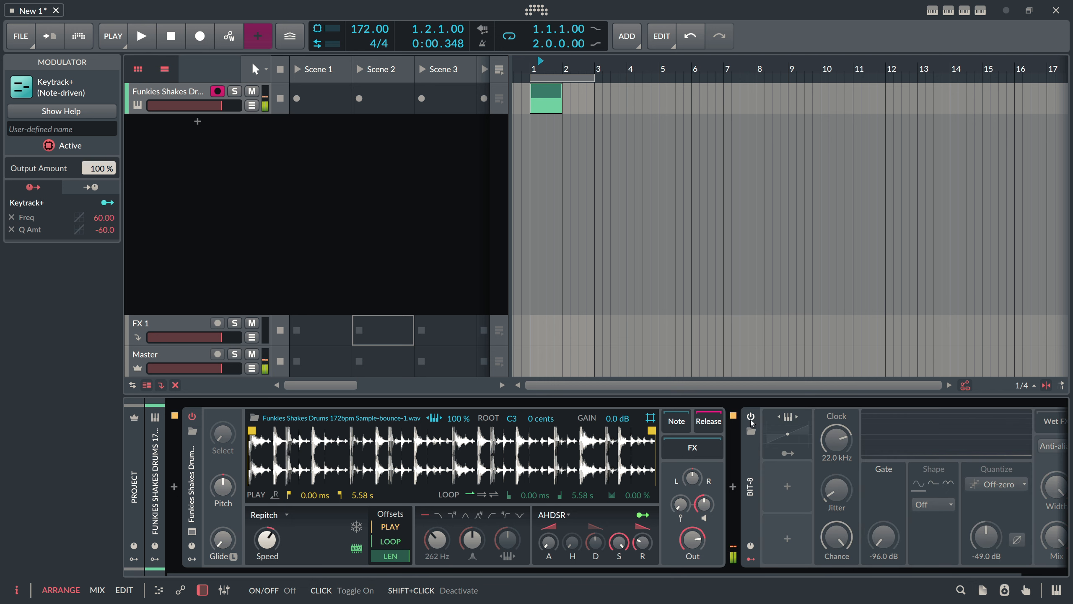
click(752, 418)
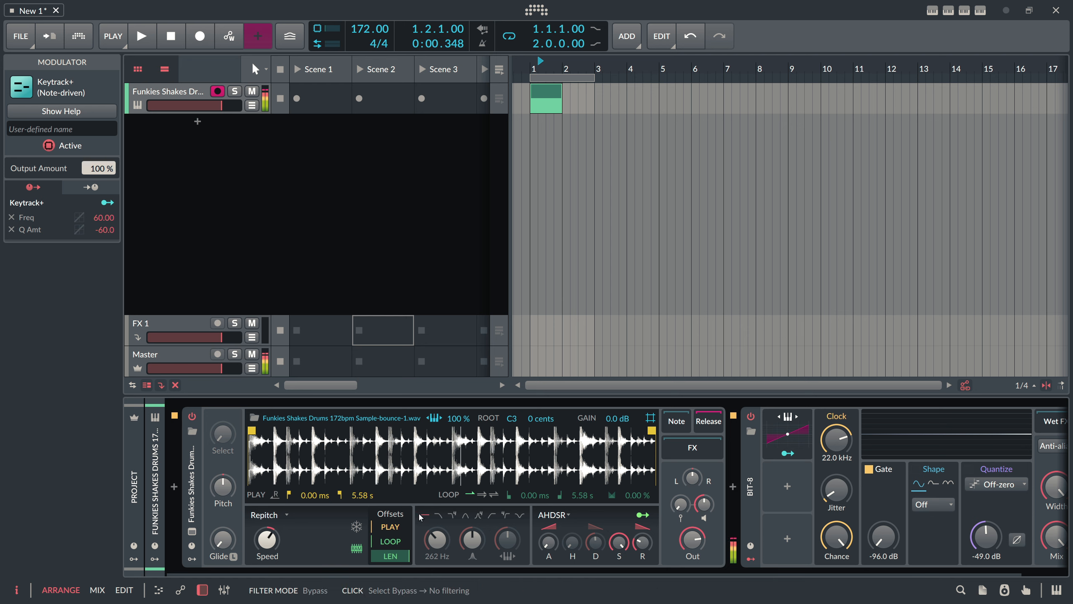
- Set the root key of the drum loop in the Sampler to C2
click(517, 418)
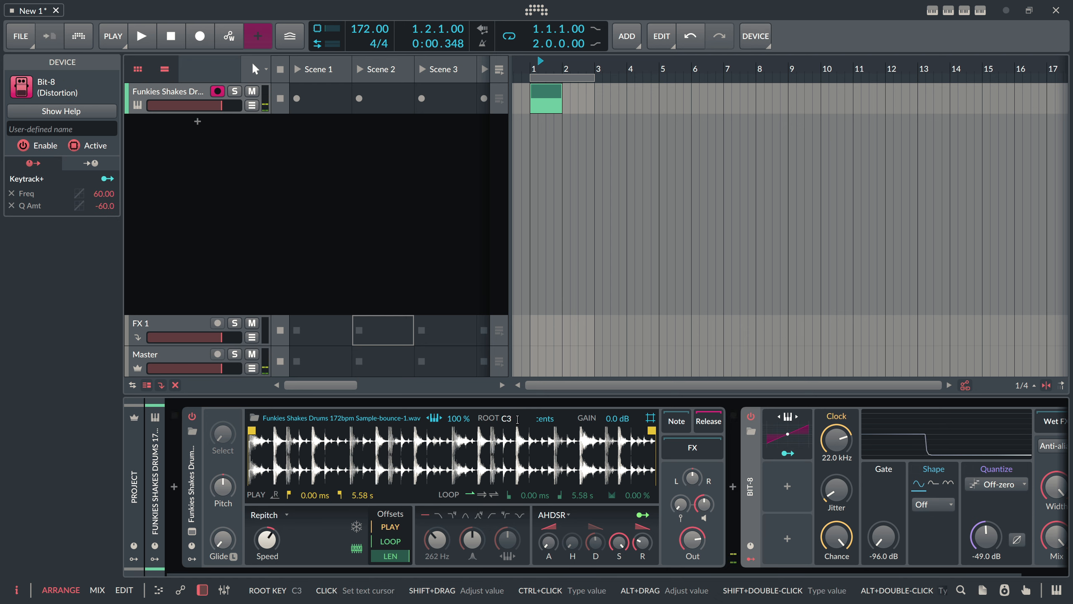
text(C2)
key(Return)
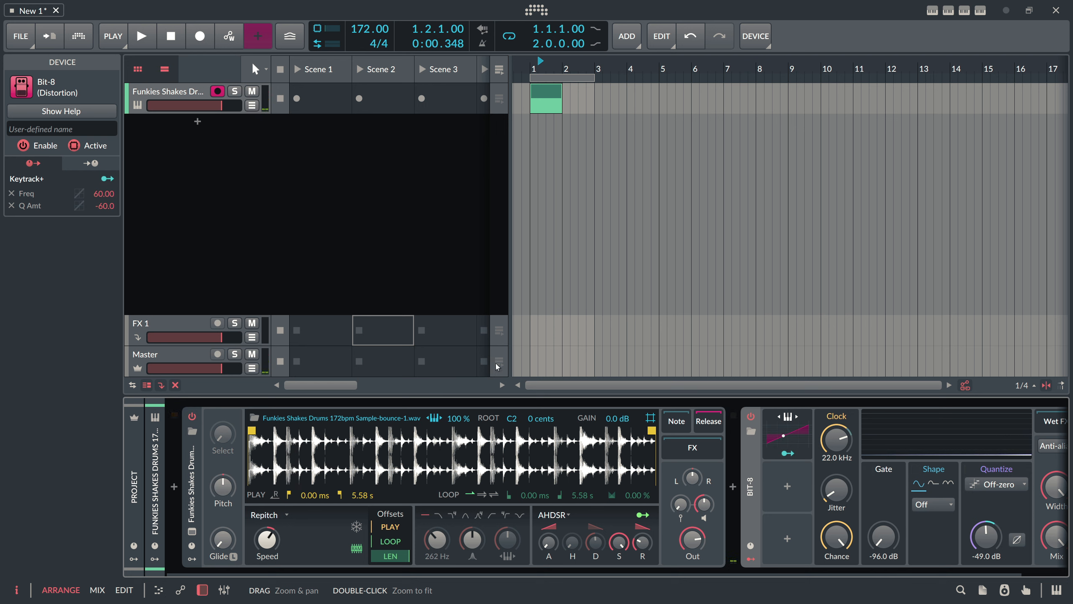
click(192, 559)
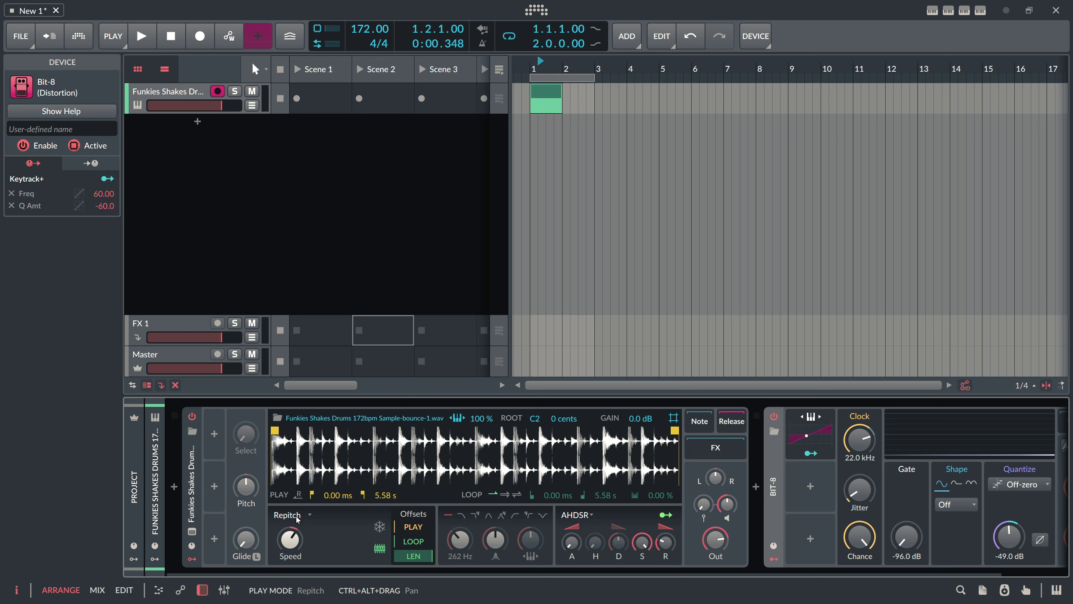
scroll(192, 559, right, 1)
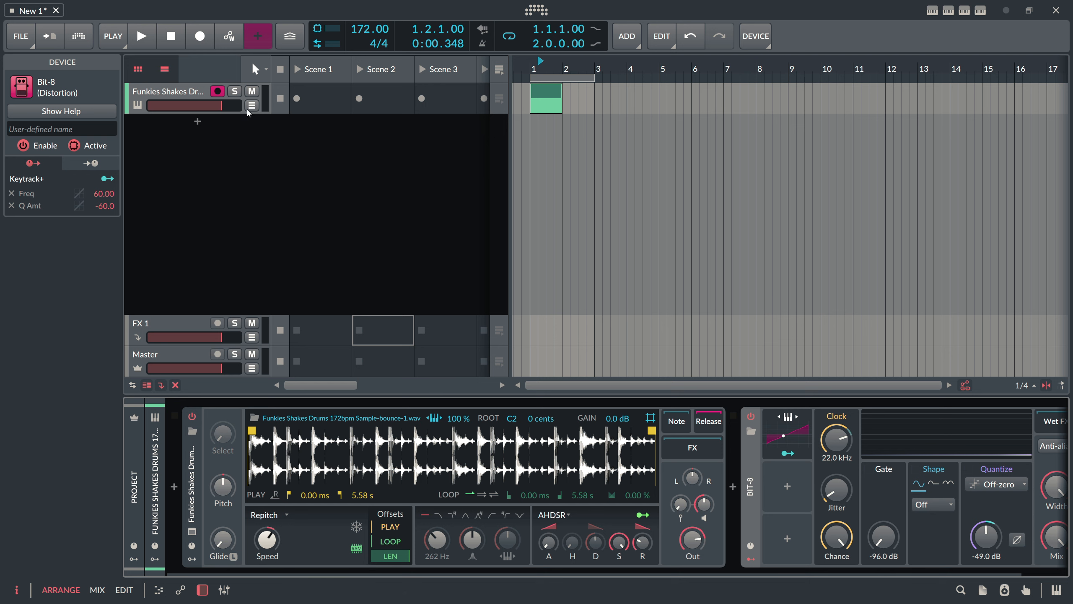
- Add a new instrument track with the Korg M1 plug-in and start its demo
click(199, 122)
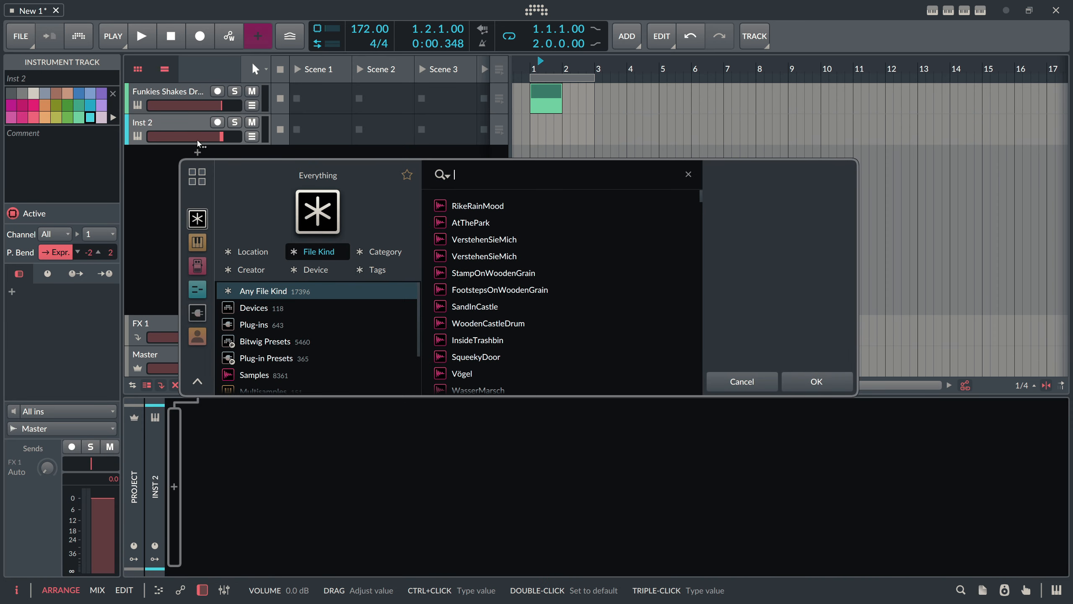
text(m1)
double_click(465, 321)
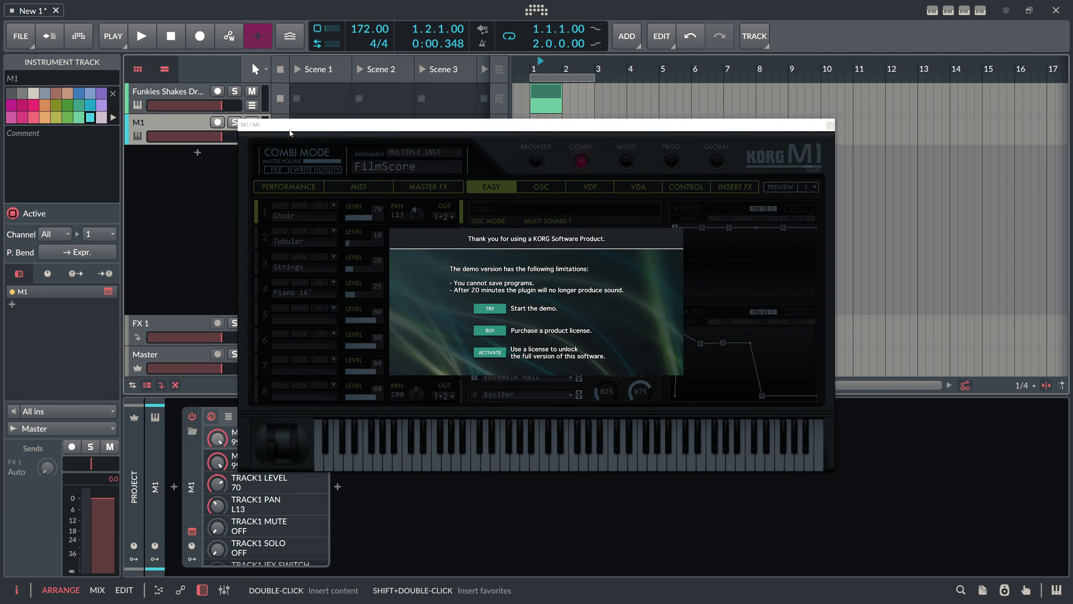
click(560, 283)
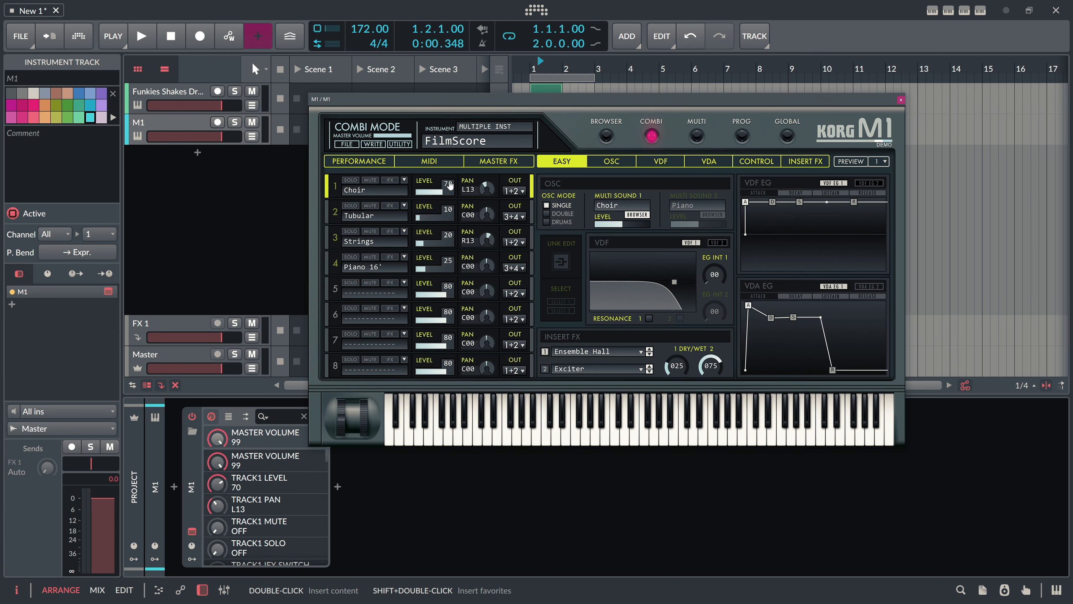
- Open the M1's sound browser and record-arm the M1 track, keeping the plug-in window clear of the track list
drag(556, 101, 594, 129)
click(643, 165)
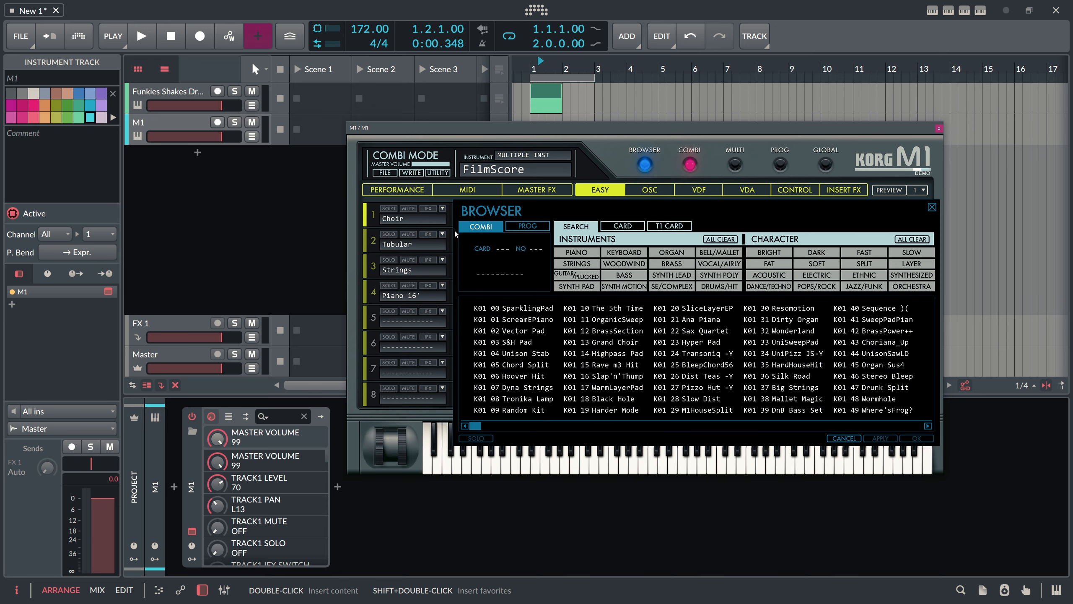
click(198, 126)
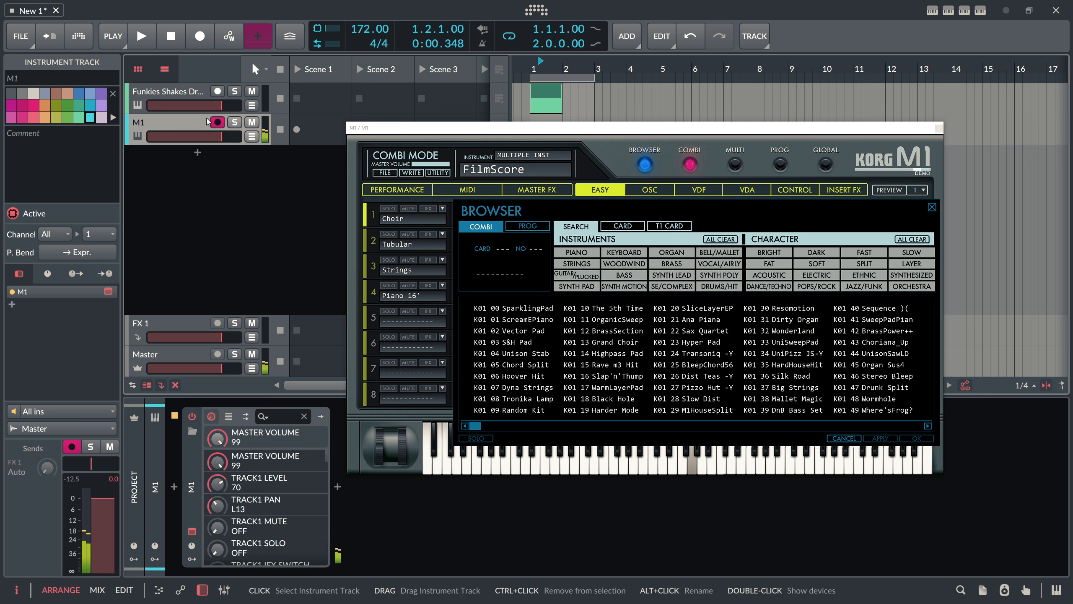
drag(468, 145, 595, 108)
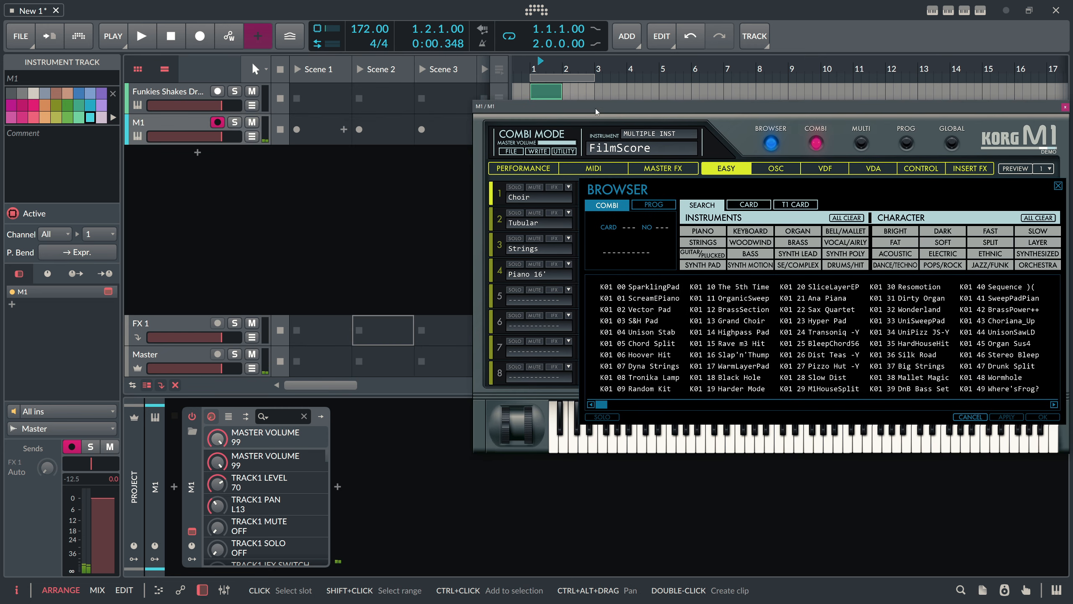
drag(524, 113, 494, 143)
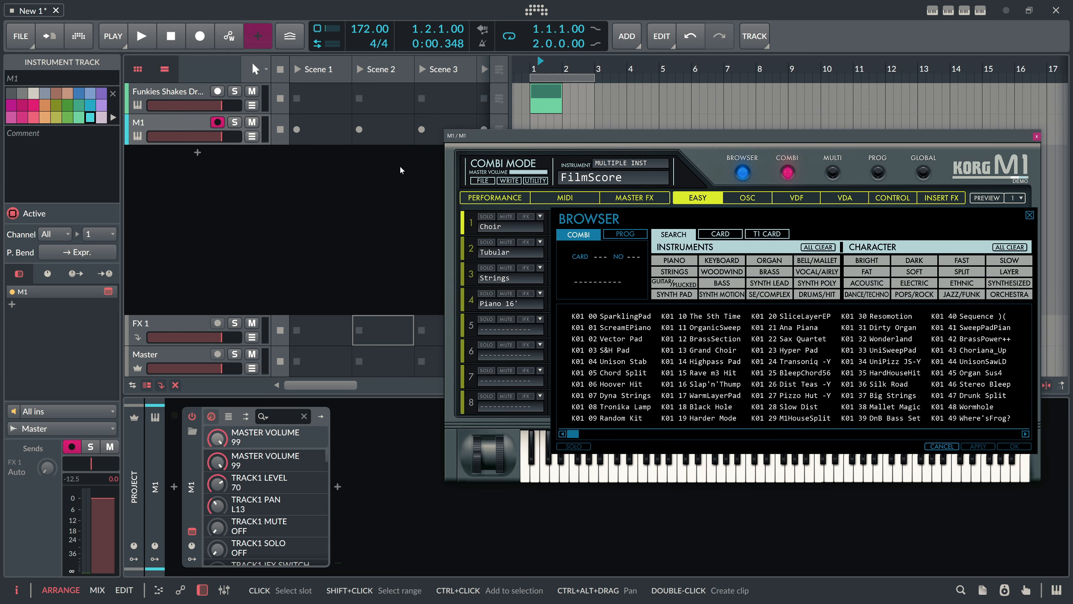
- Add an audio track below the M1 track, mute it and arm it for recording
right_click(226, 166)
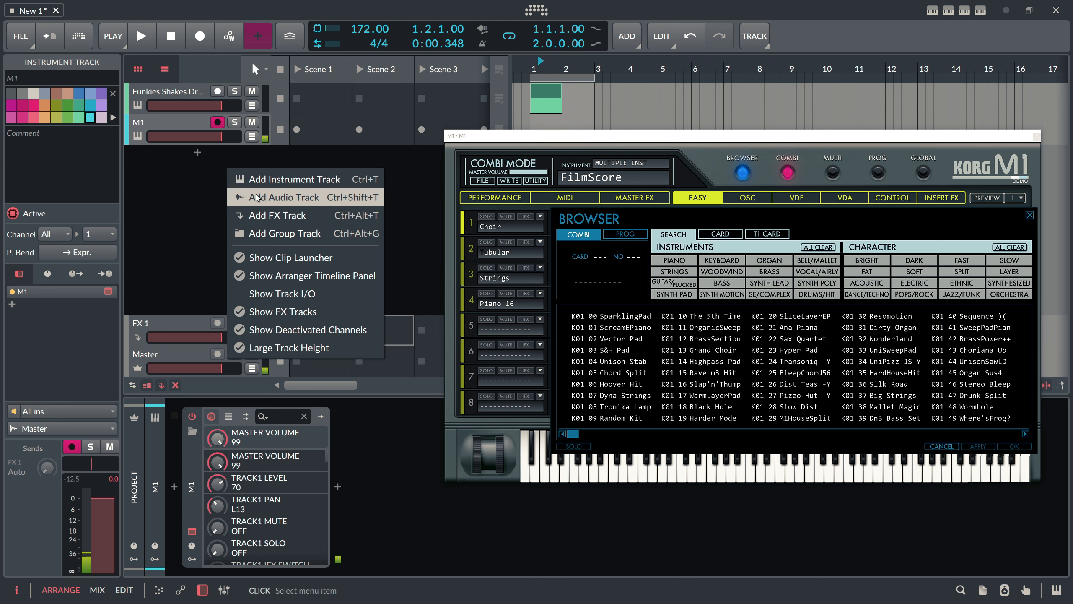
click(260, 191)
click(251, 154)
click(218, 154)
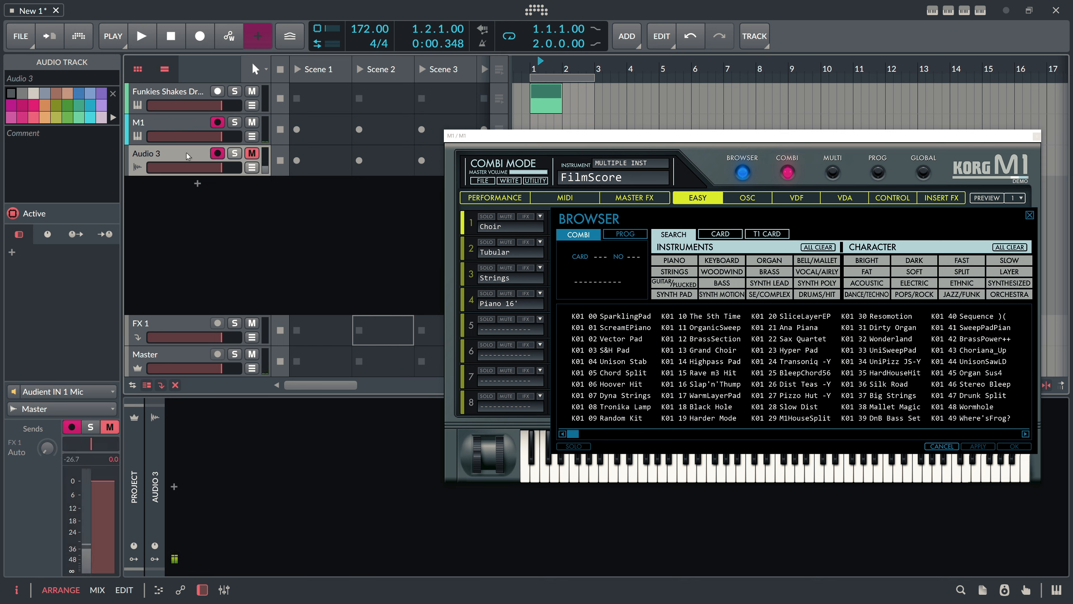
- Set the new audio track's input to M1 (POST)
click(68, 391)
mouse_move(232, 337)
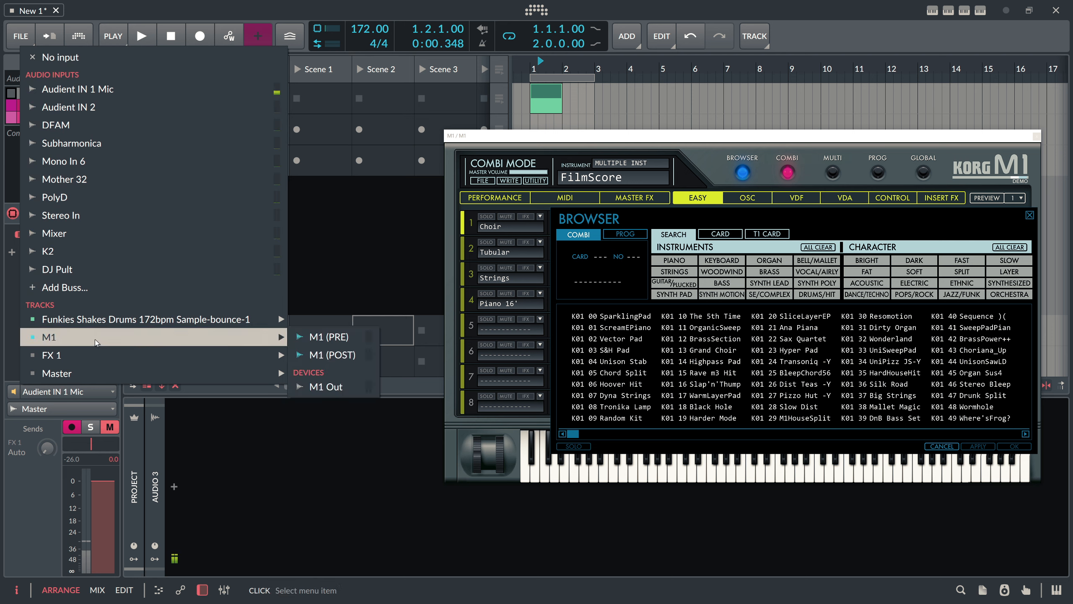
click(355, 355)
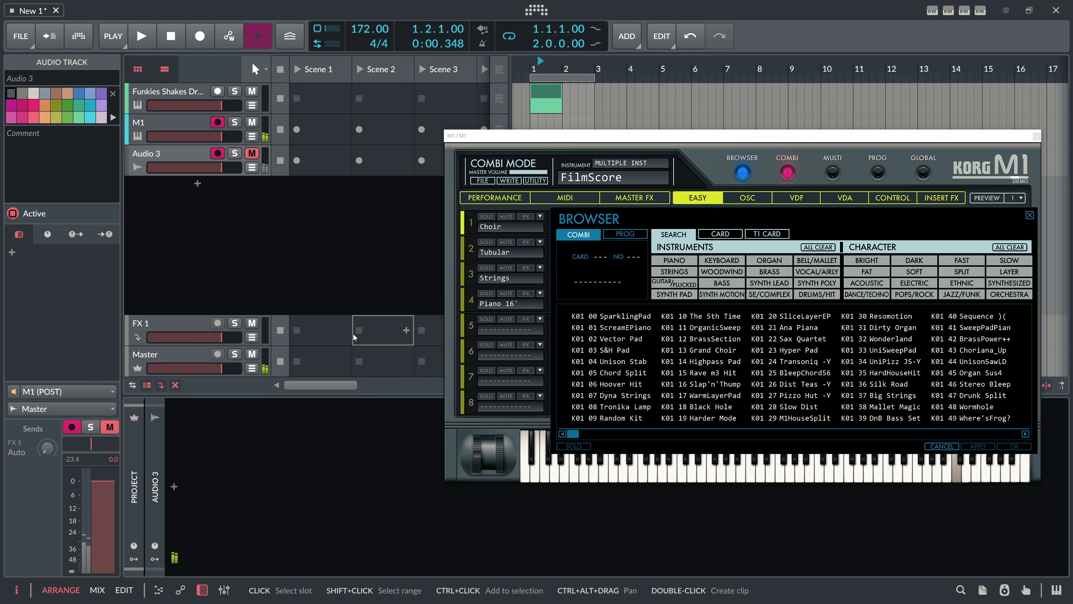
click(298, 161)
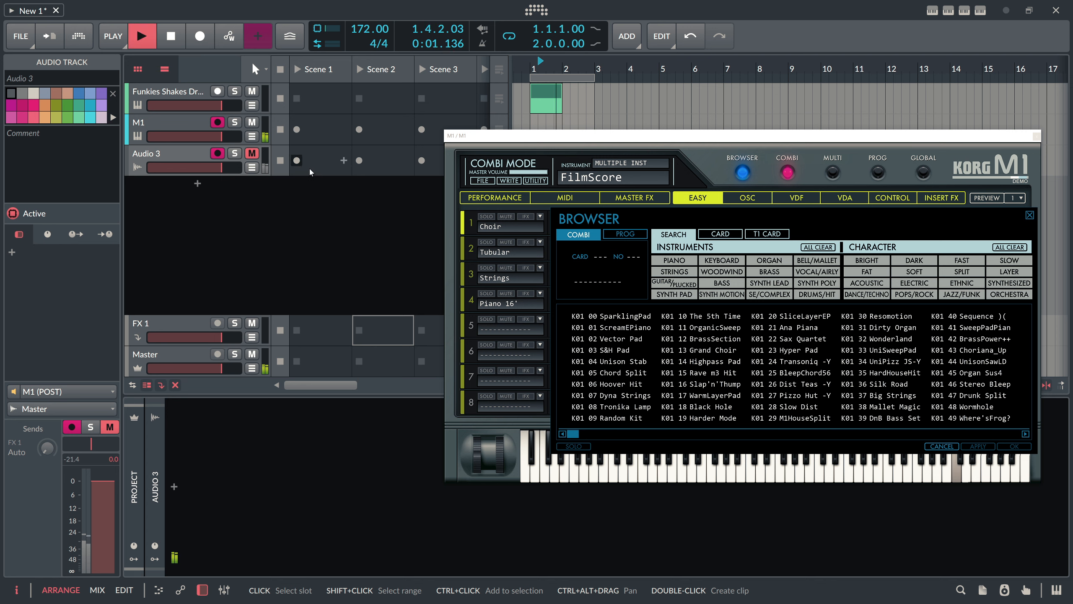
click(141, 36)
click(113, 36)
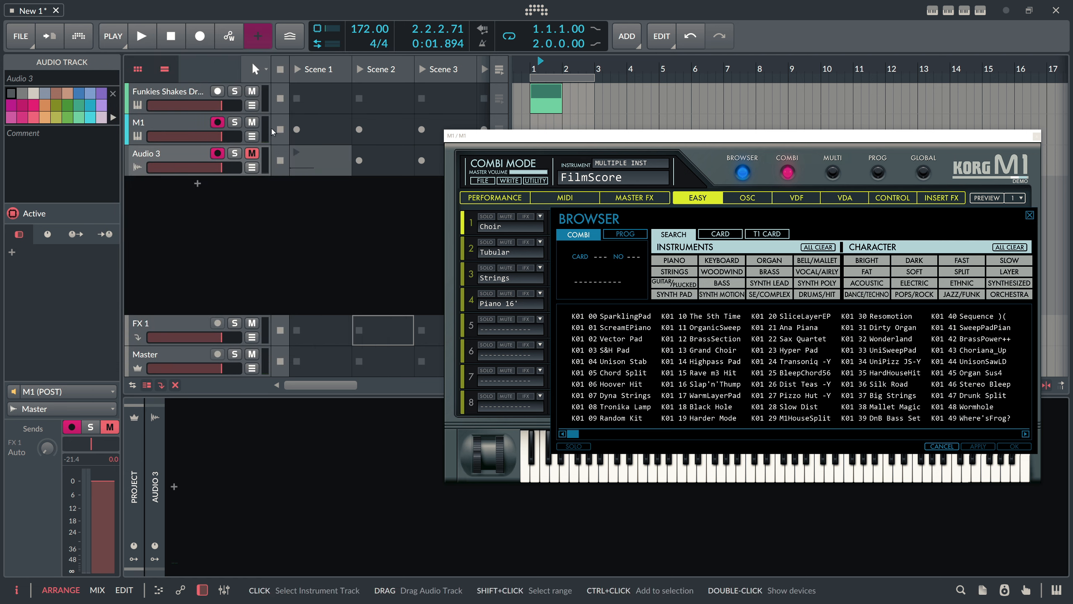
click(315, 169)
key(Delete)
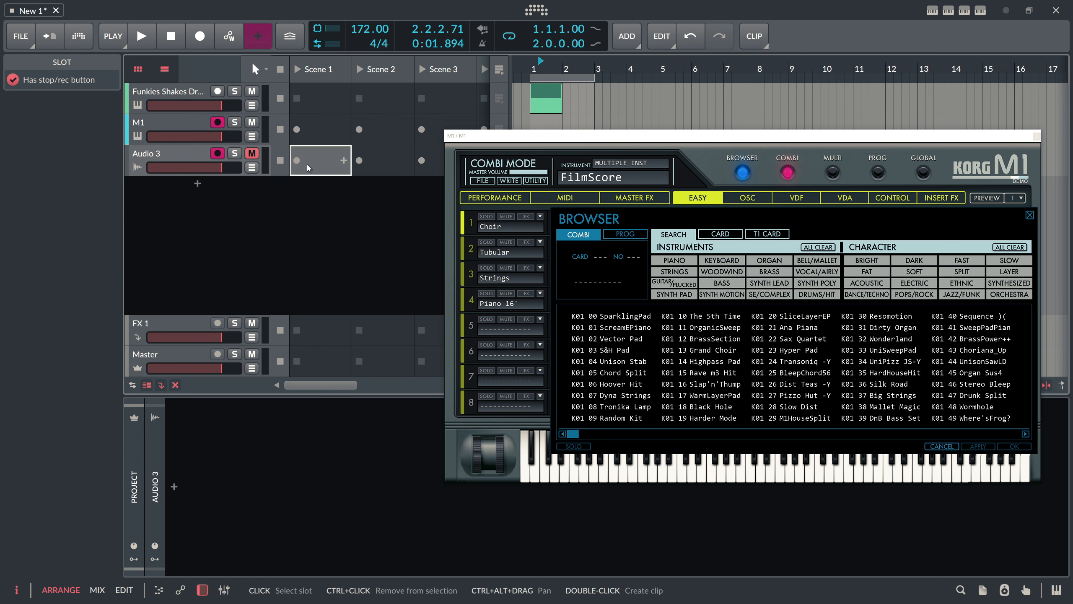
- Record a short M1 take into the audio track's Scene 1 slot
click(297, 160)
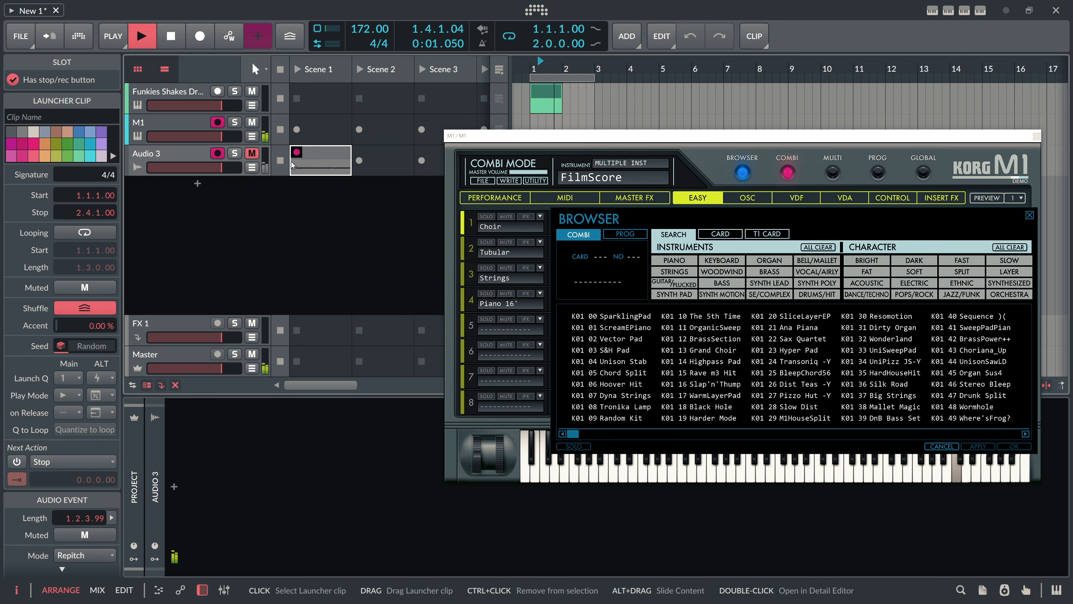
click(298, 165)
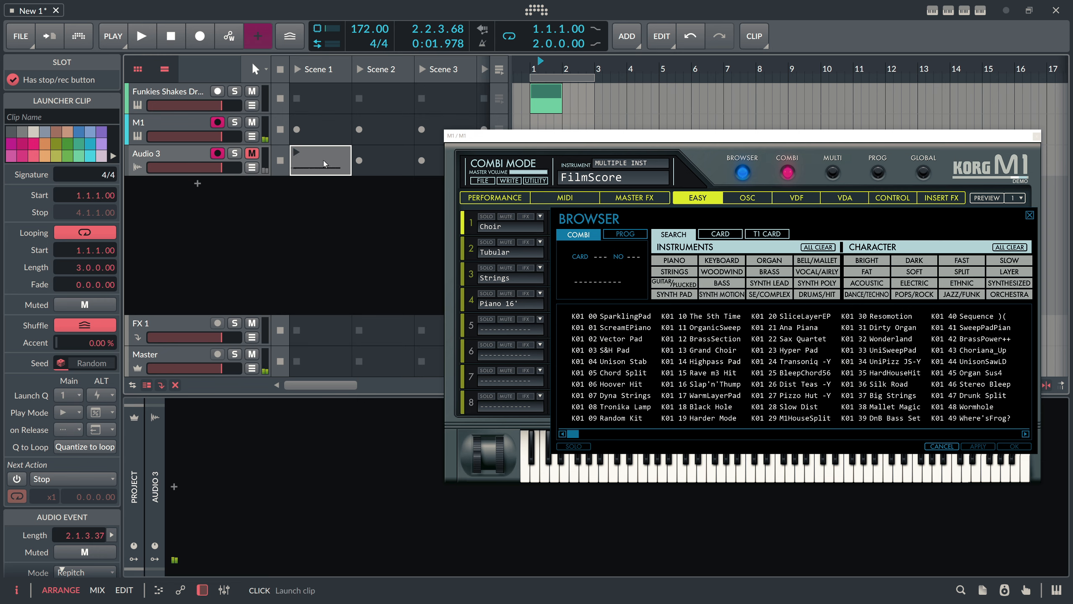
- Close the M1 plug-in window and delete the M1 track
click(1036, 137)
click(193, 127)
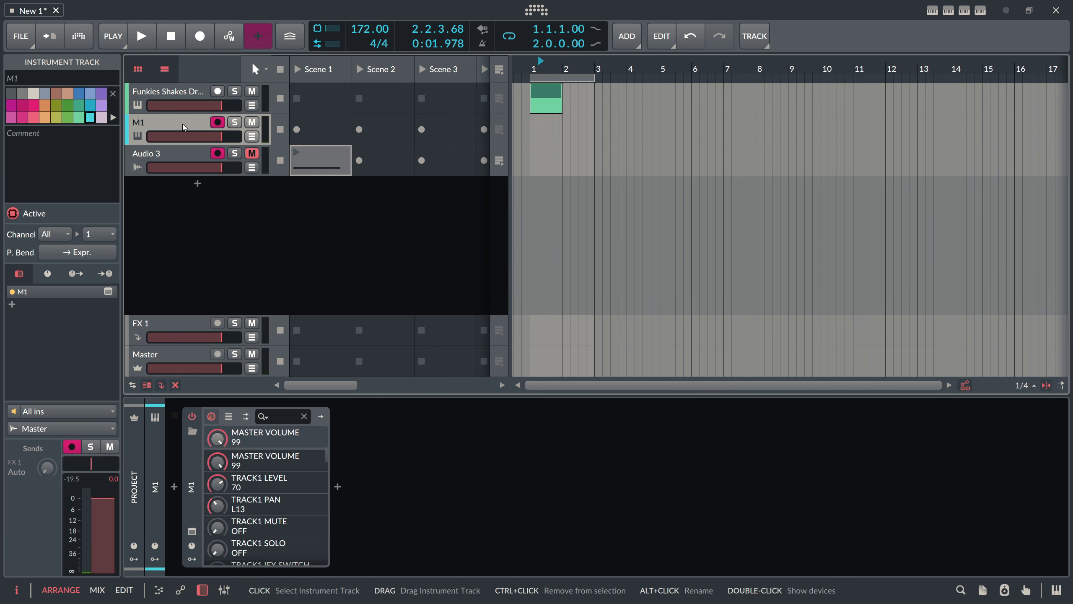
key(Delete)
- Load the recorded Audio 3-4.wav from the project files into the drum track's Sampler, replacing the drum loop
click(182, 93)
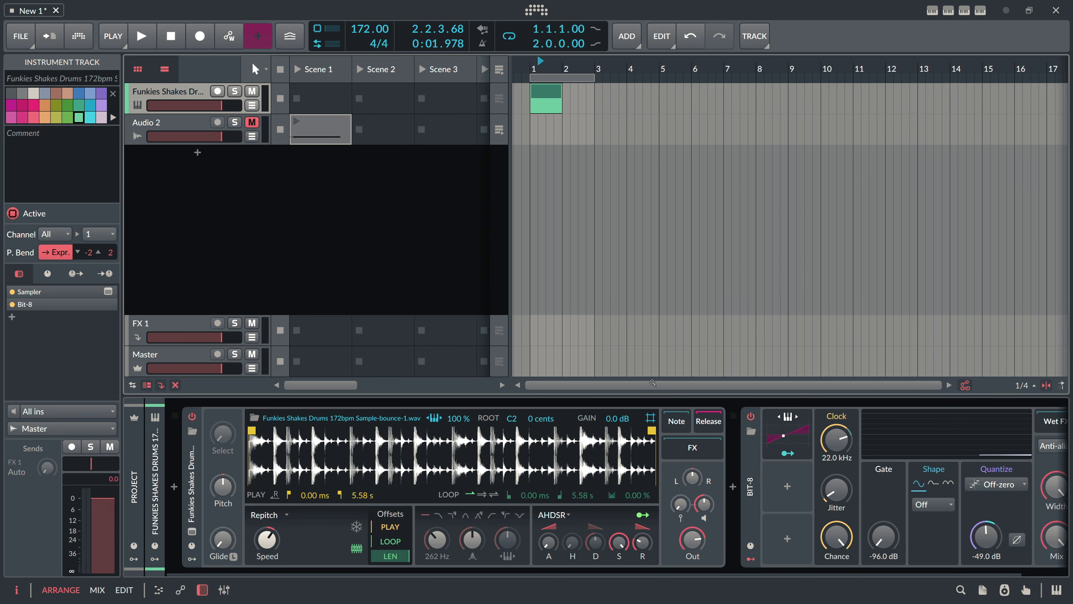
click(983, 590)
click(972, 154)
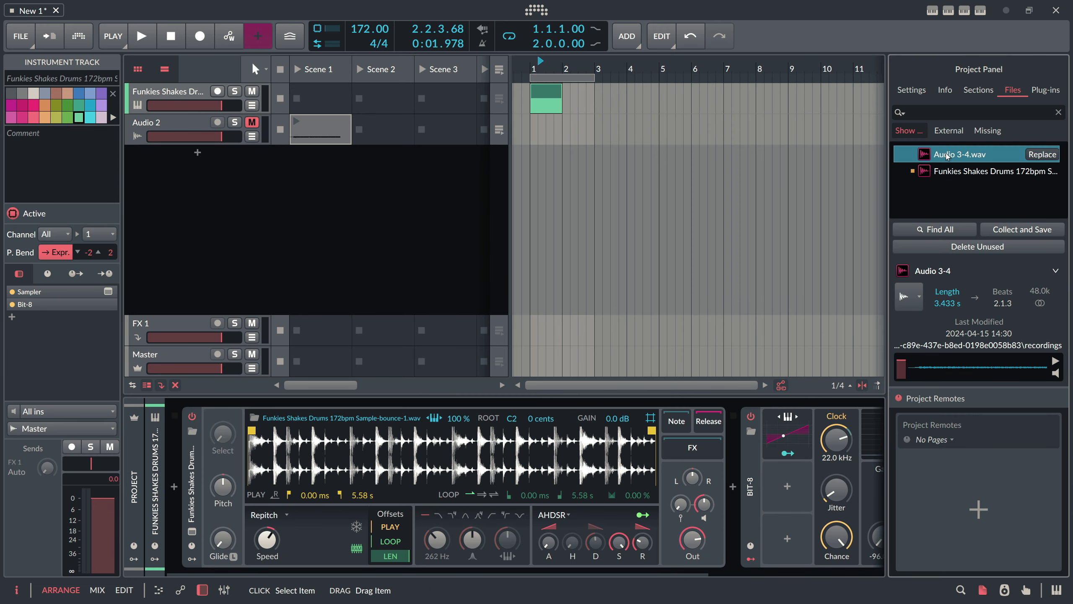
drag(971, 154, 474, 464)
- Move the sample's play start to 166 ms and raise its gain to +12.0 dB
drag(249, 430, 268, 431)
drag(524, 432, 524, 401)
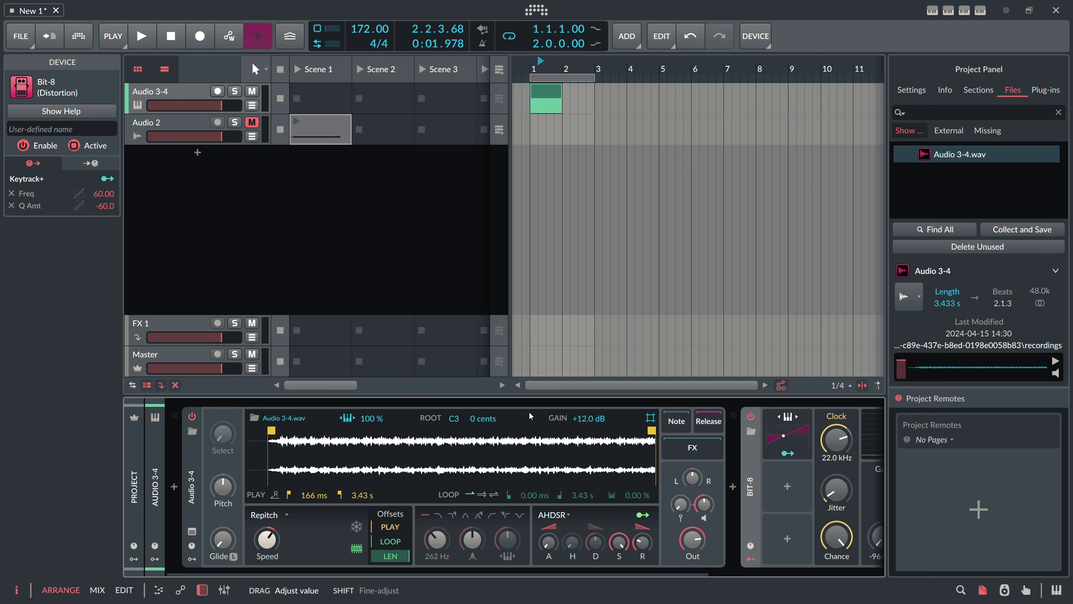
- Set the sample's root key to C5 with -5 cents by pitch detection and record-arm the Sampler track
right_click(387, 459)
click(449, 545)
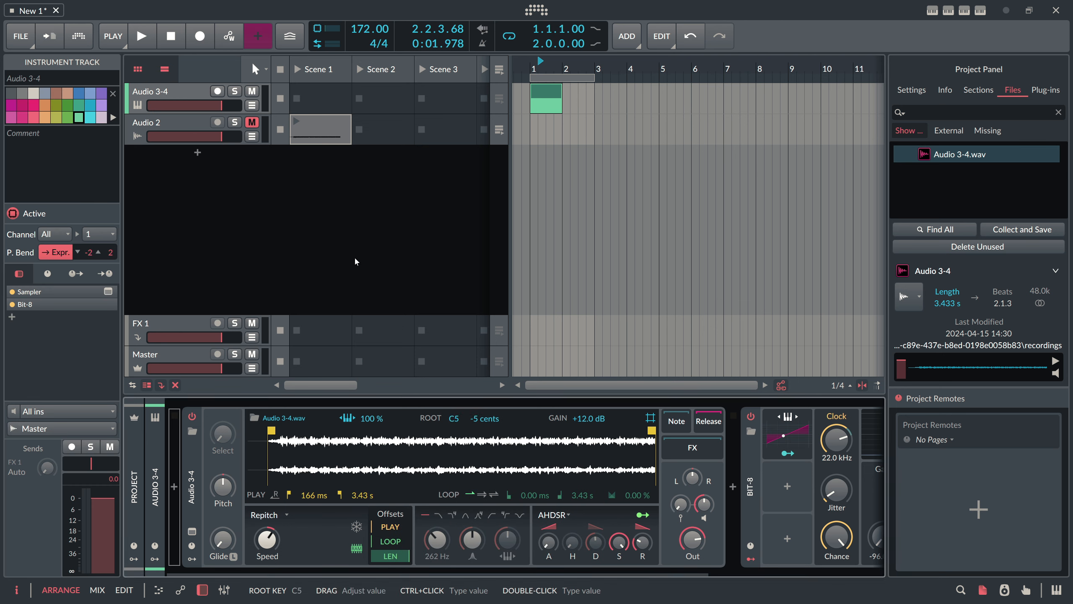
click(217, 92)
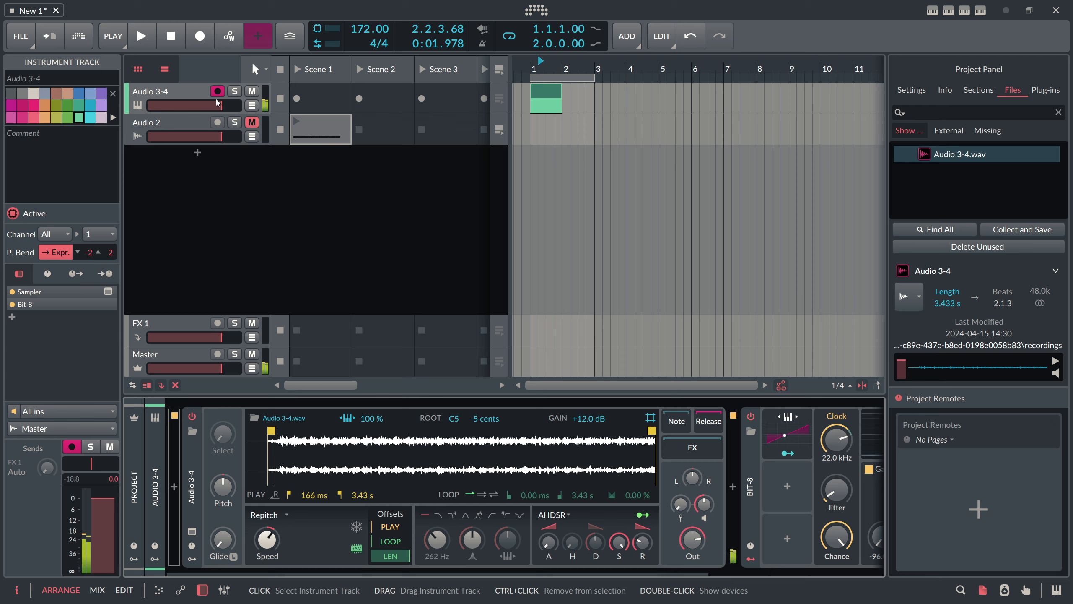
- Move the sample's play start to 305 ms and set the Sampler to 6 voices
drag(271, 430, 288, 430)
click(194, 453)
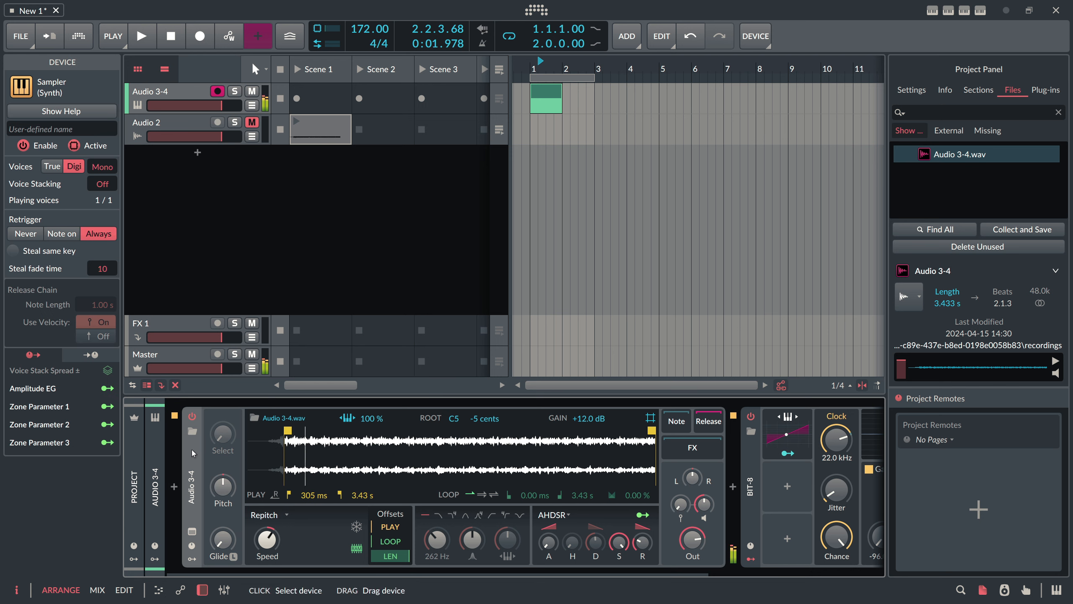
click(103, 166)
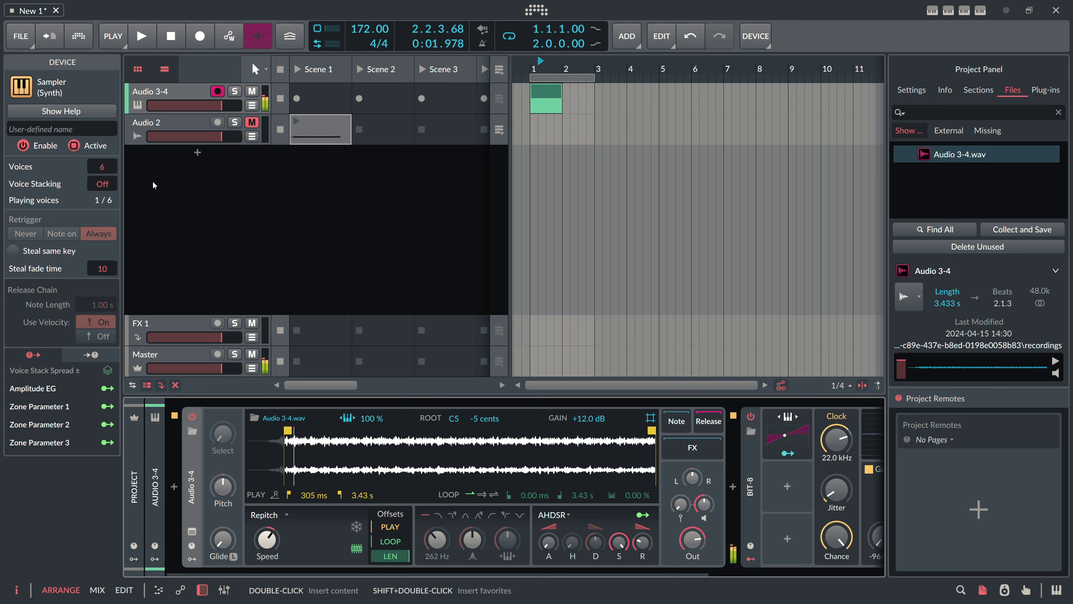
- Raise the sample's root key to C6 and on to C7, playing notes to compare the sound
double_click(453, 419)
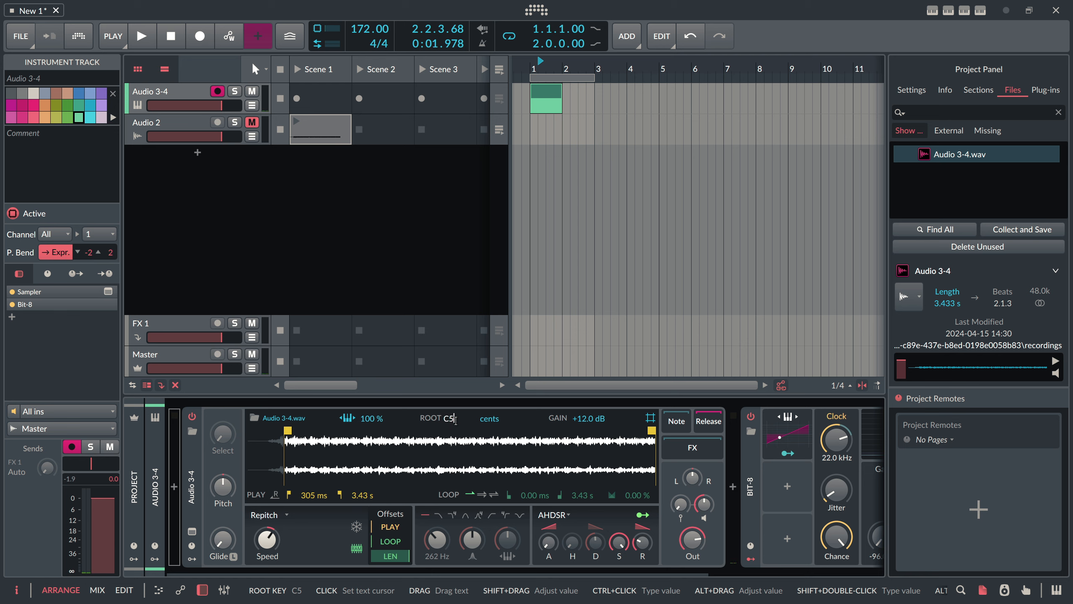
text(C6)
key(Return)
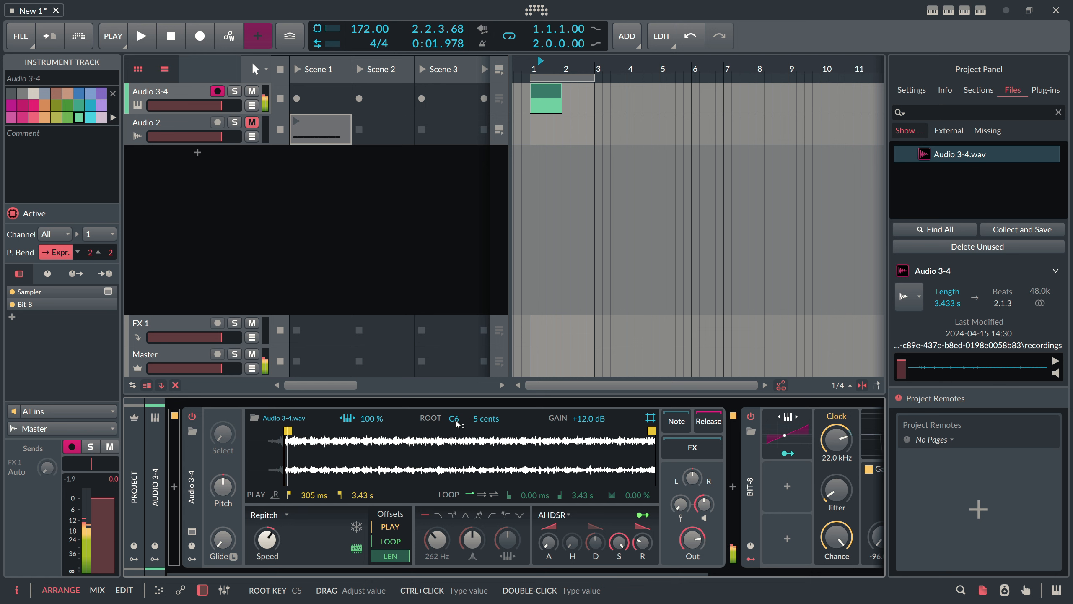
double_click(460, 419)
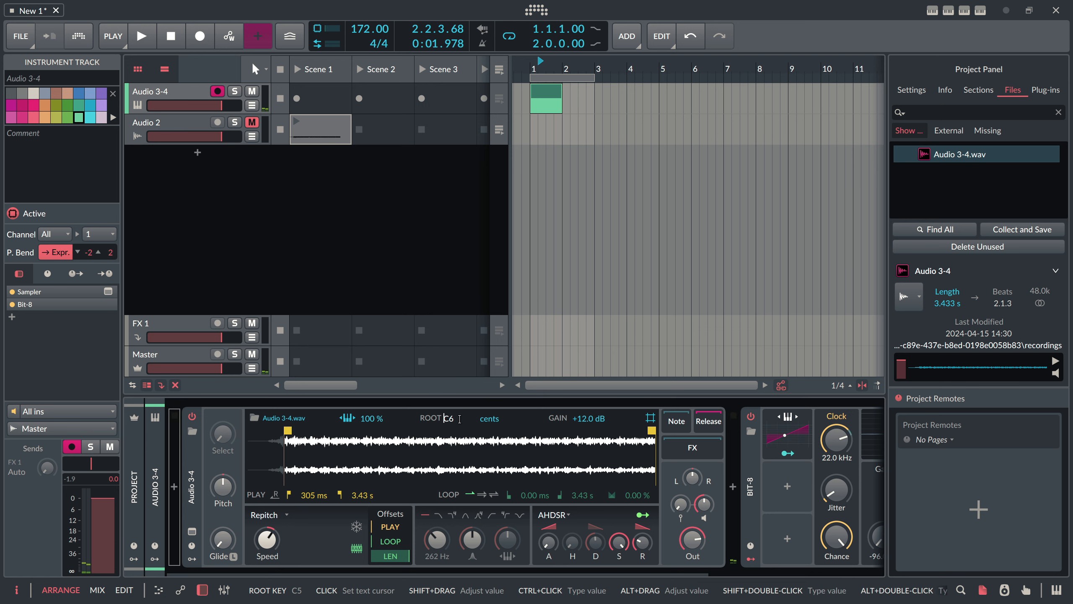
text(C7)
key(Return)
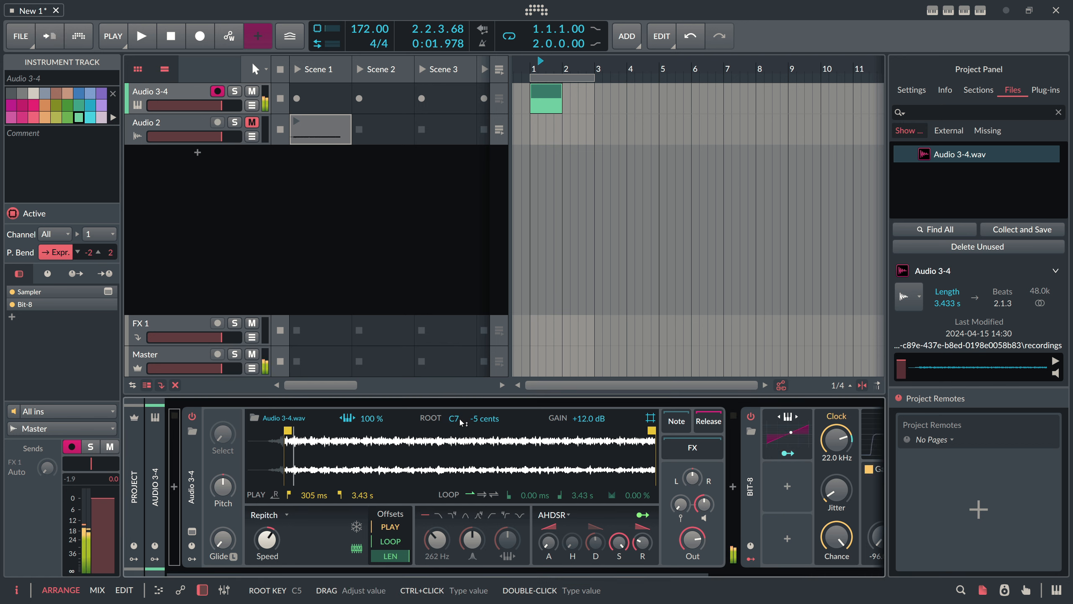
- Set the root key of the Audio 3-4 sample in the Sampler to C4
double_click(459, 420)
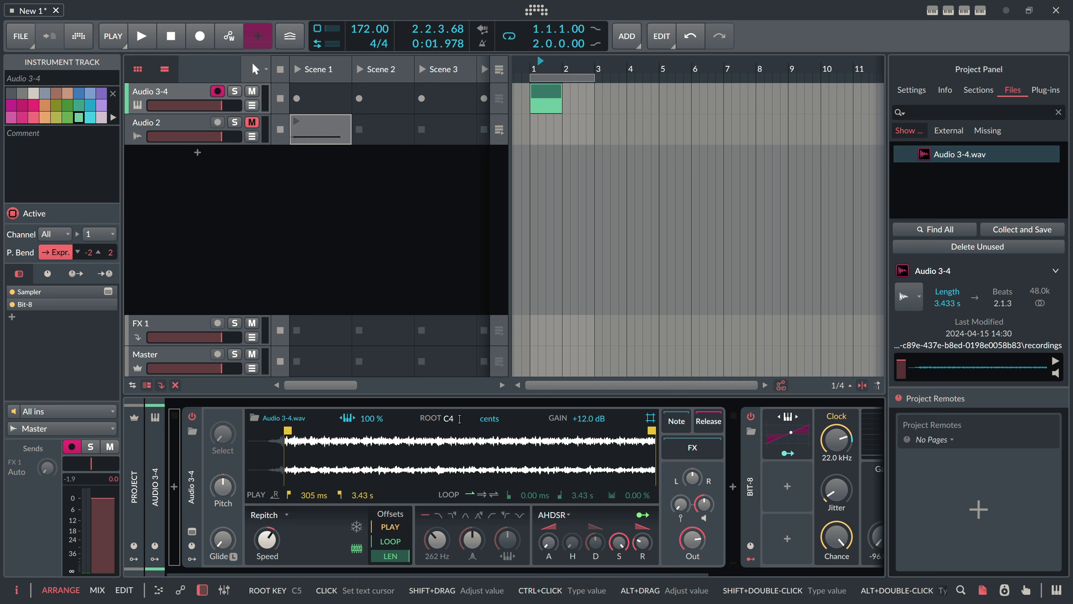
text(C4)
key(Return)
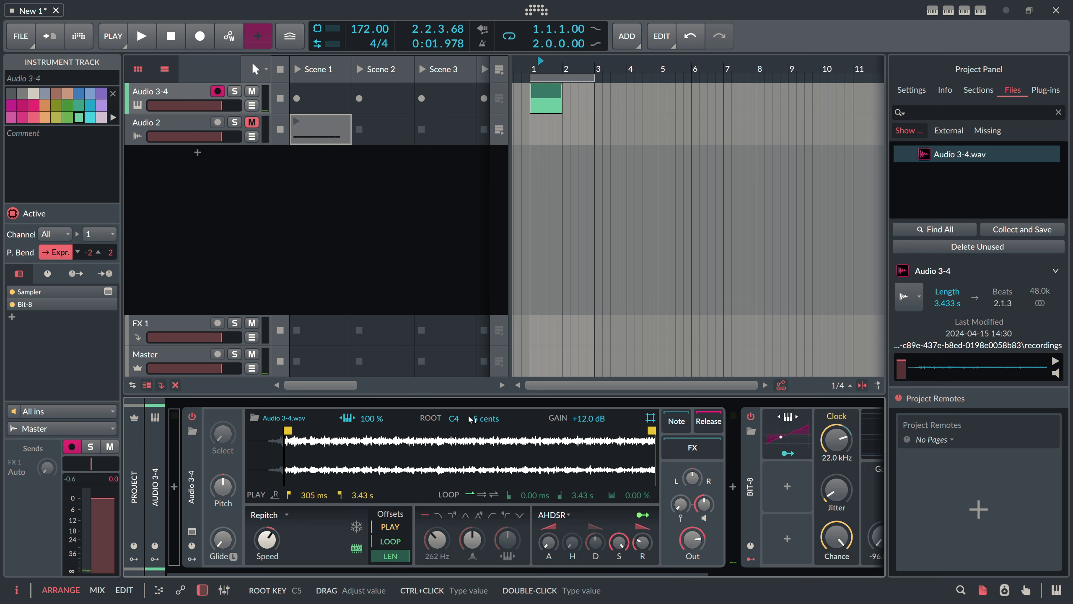
drag(490, 561, 419, 562)
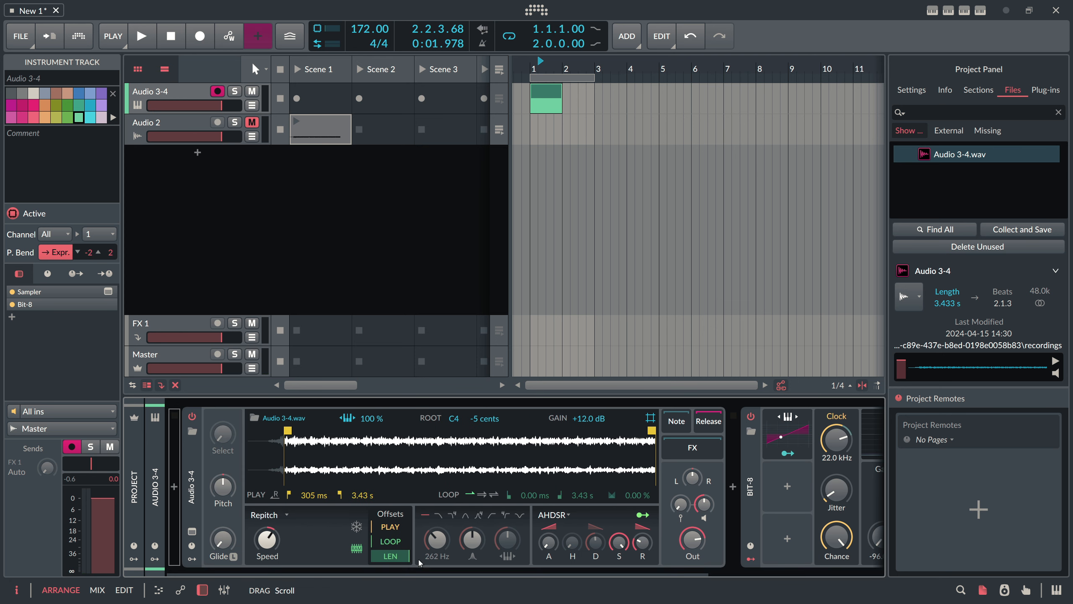
- Inspect the Bit-8's key-tracking modulation and distortion settings, and reselect the Audio 3-4 track
click(754, 500)
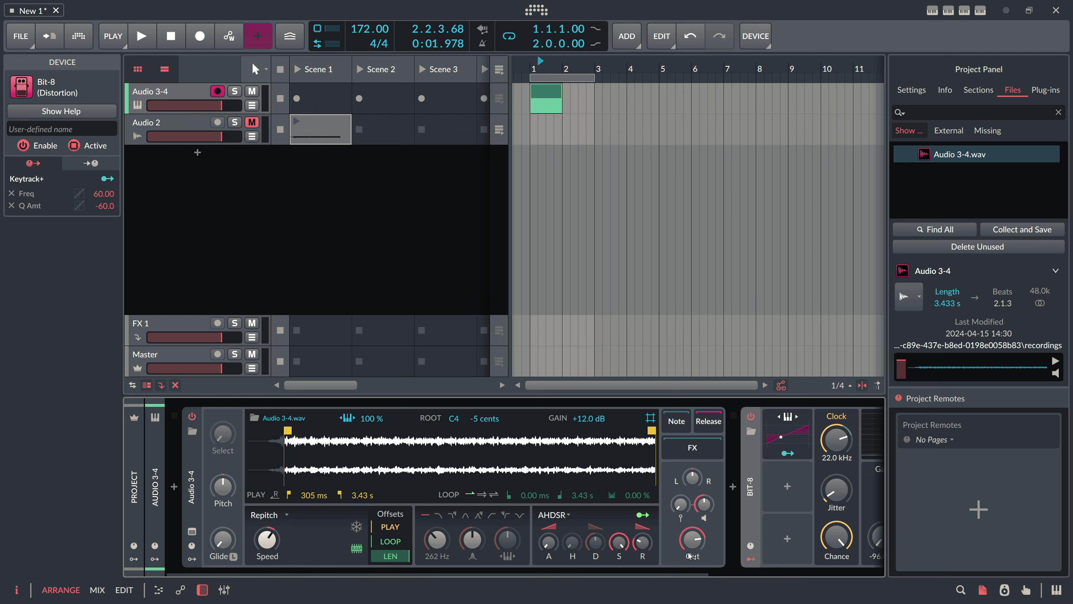
drag(626, 572, 700, 567)
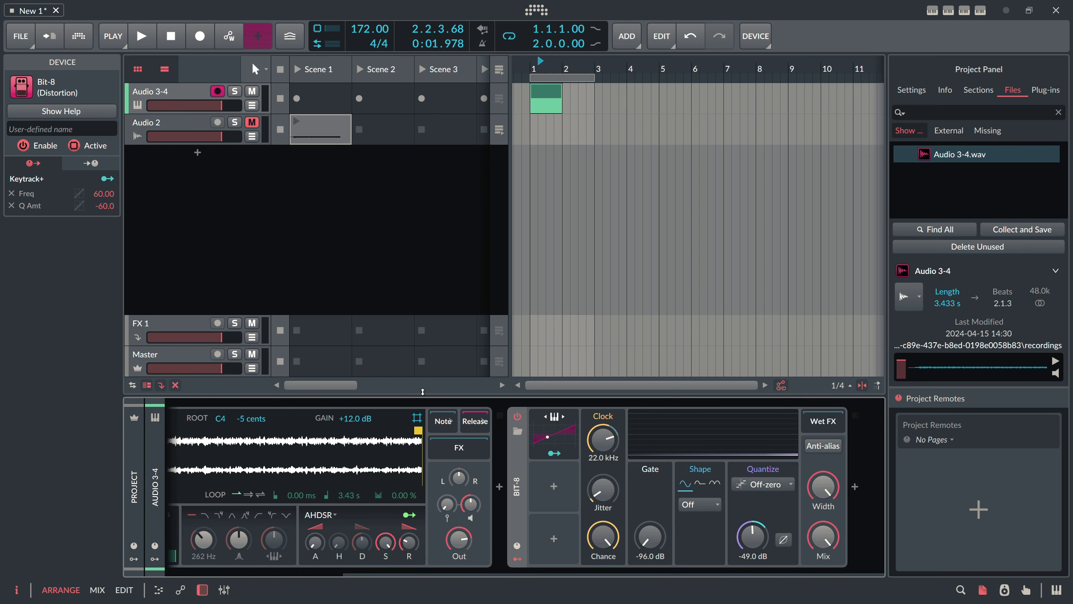
click(330, 572)
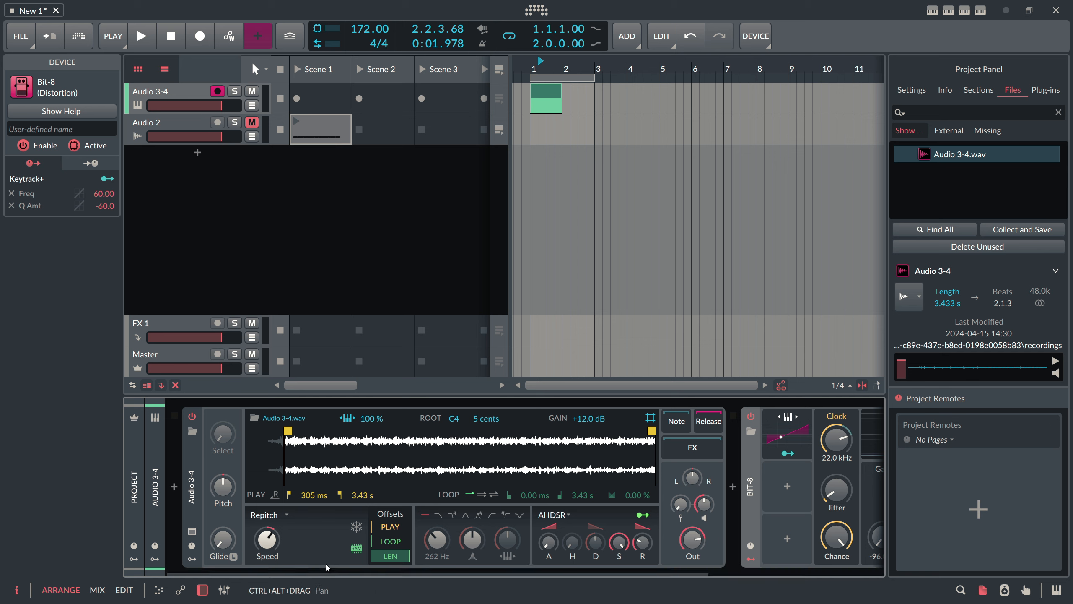
click(182, 97)
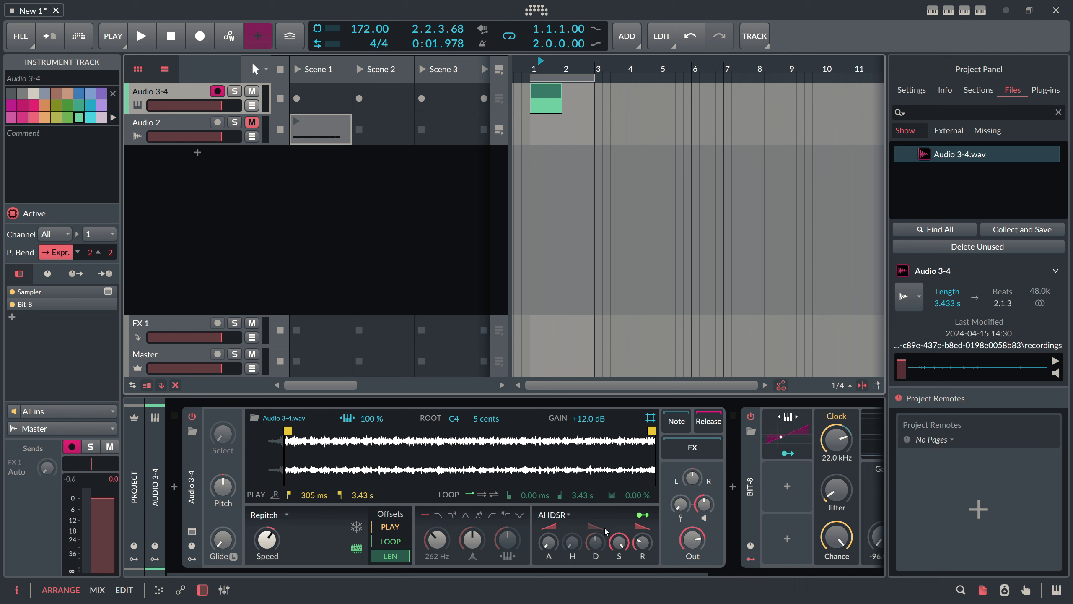
- Switch the Sampler's playback mode to Textures and set the grain size to about 18.8 ms
drag(526, 572, 408, 580)
click(265, 515)
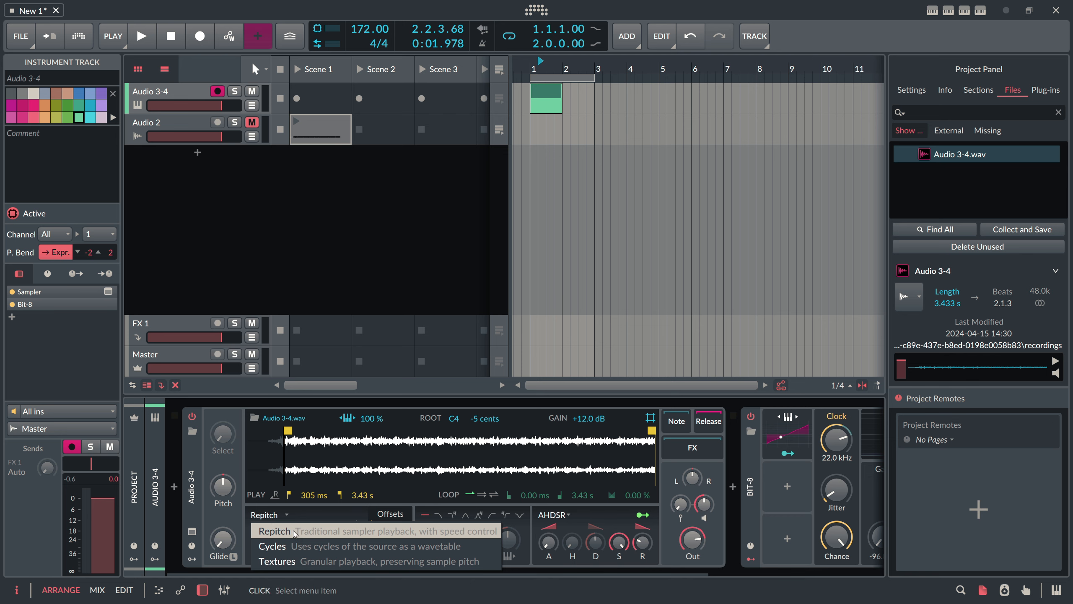
click(277, 560)
mouse_move(299, 539)
mouse_down()
mouse_move(267, 531)
mouse_move(267, 545)
mouse_move(300, 550)
mouse_up()
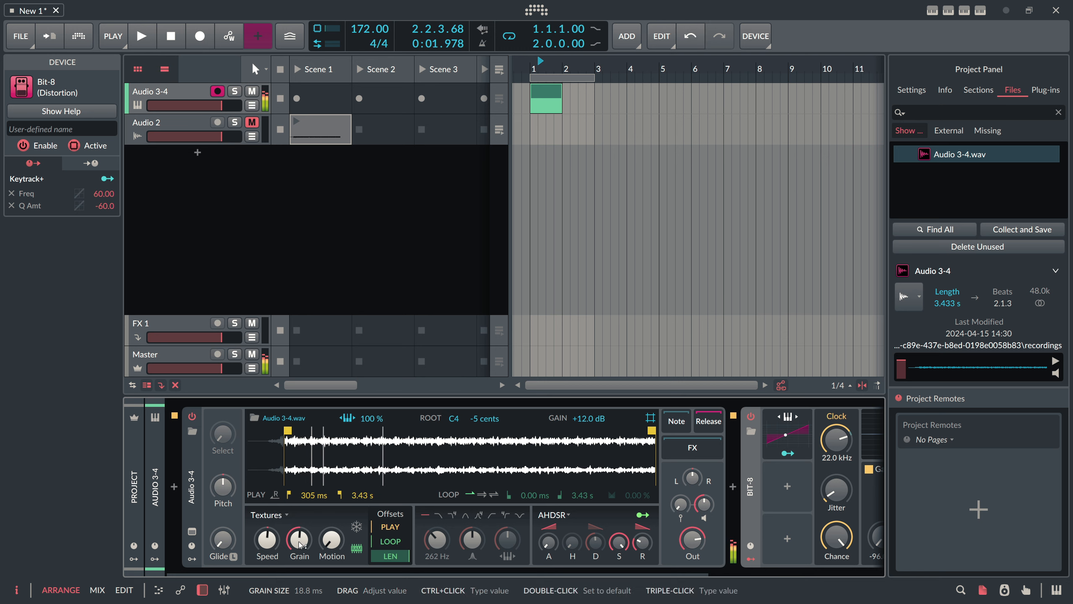